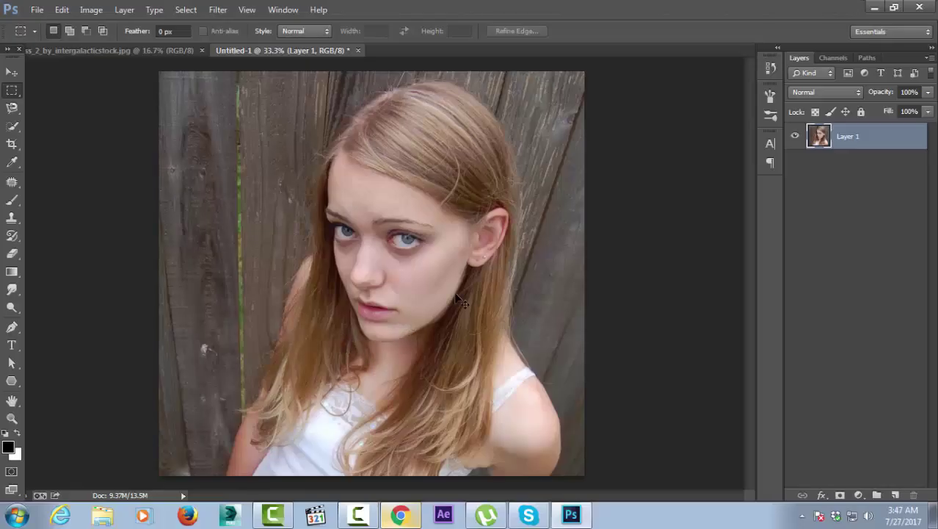
- Zoom to 100% and centre the view on the model's face
key(ctrl+plus)
key(ctrl+plus)
key(ctrl+plus)
mouse_move(444, 173)
mouse_down()
mouse_move(448, 270)
mouse_move(383, 251)
mouse_up()
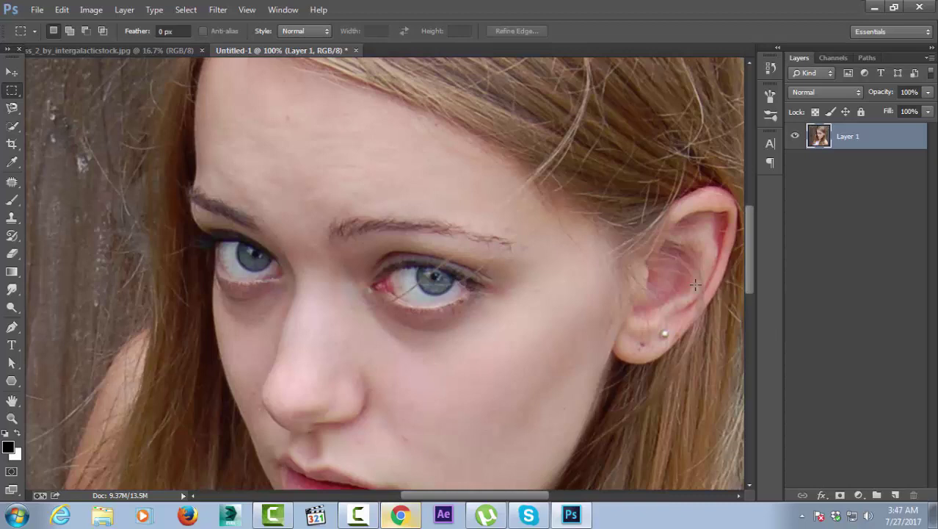
- Duplicate Layer 1 as Layer 1 copy
right_click(882, 150)
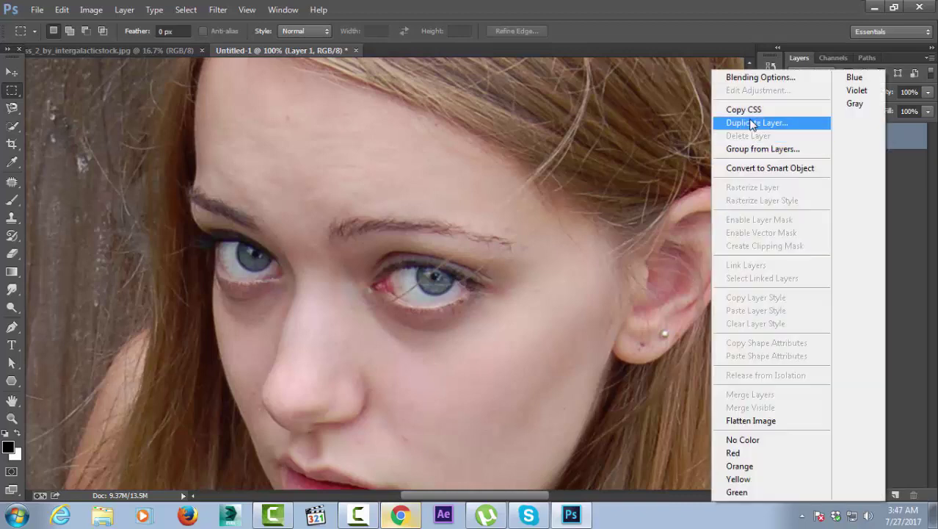
click(752, 124)
click(580, 156)
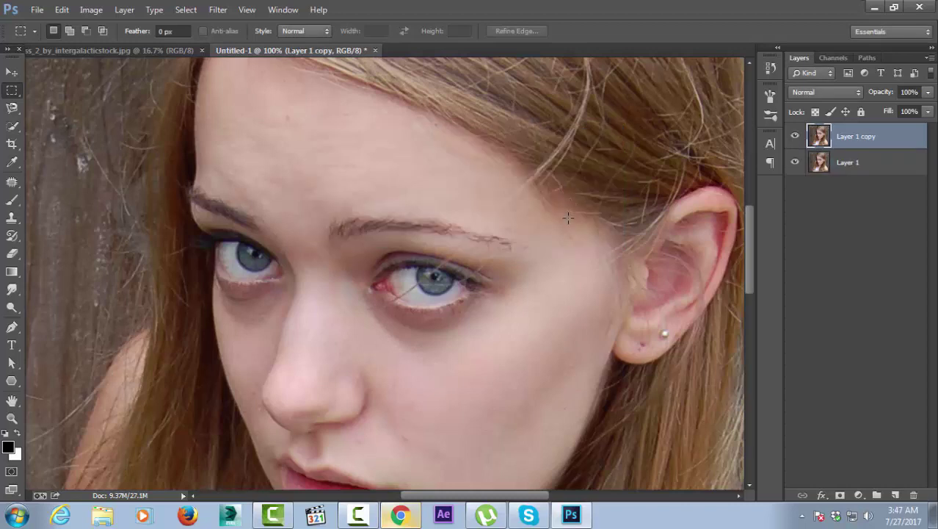
- Blur Layer 1 copy with a 15-pixel Gaussian Blur and add a white layer mask
click(218, 10)
mouse_move(224, 161)
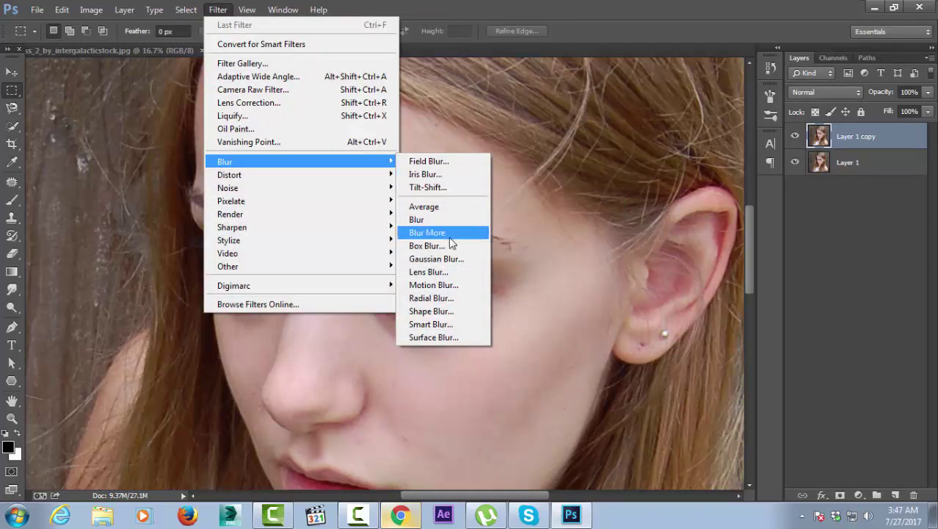
click(449, 258)
text(15)
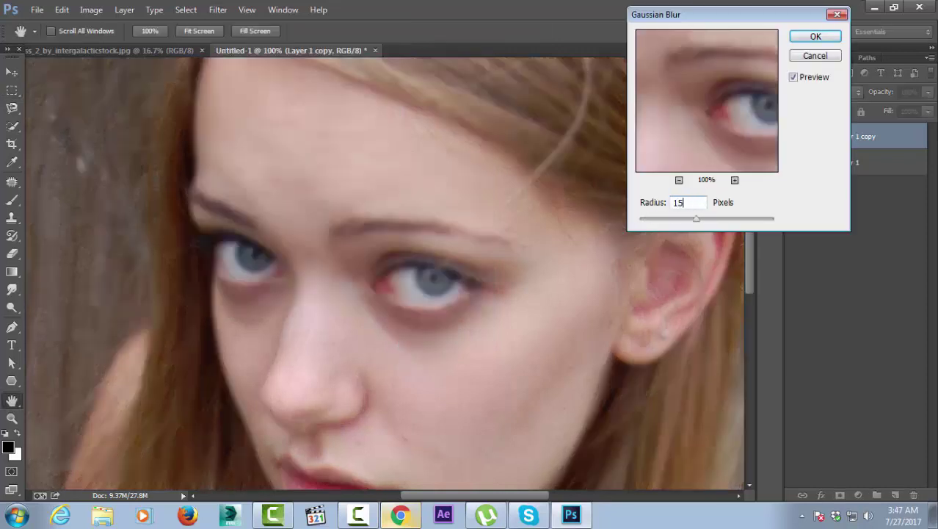
click(812, 38)
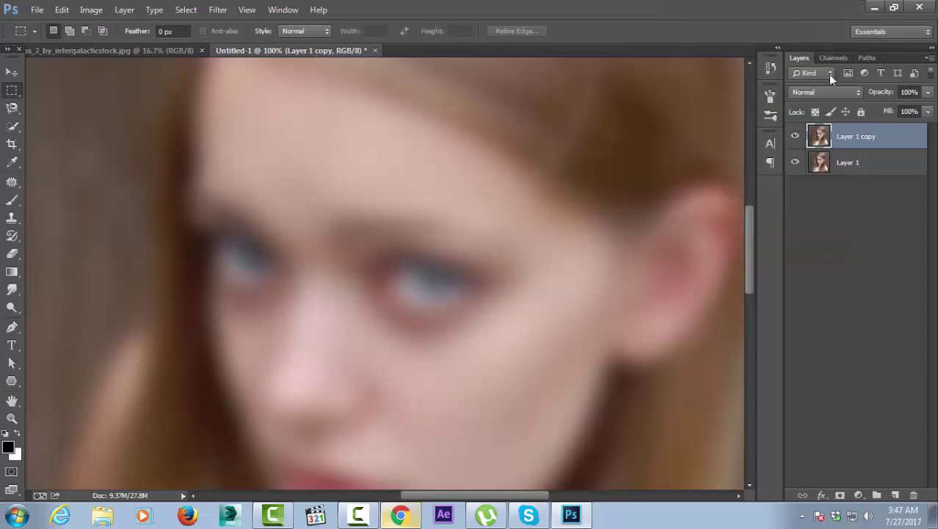
click(839, 496)
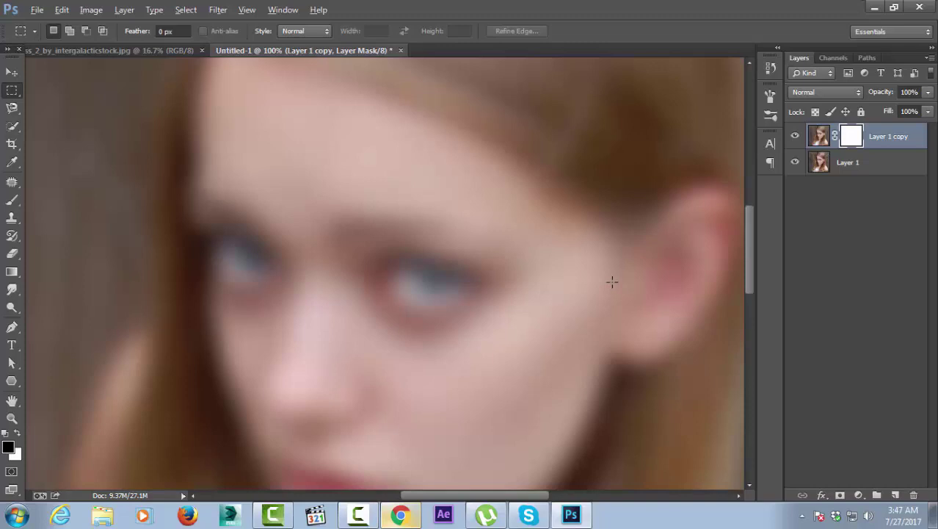
- Zoom out and paint the whole Layer 1 copy mask black, hiding the blur
click(7, 208)
key(ctrl+minus)
key(ctrl+minus)
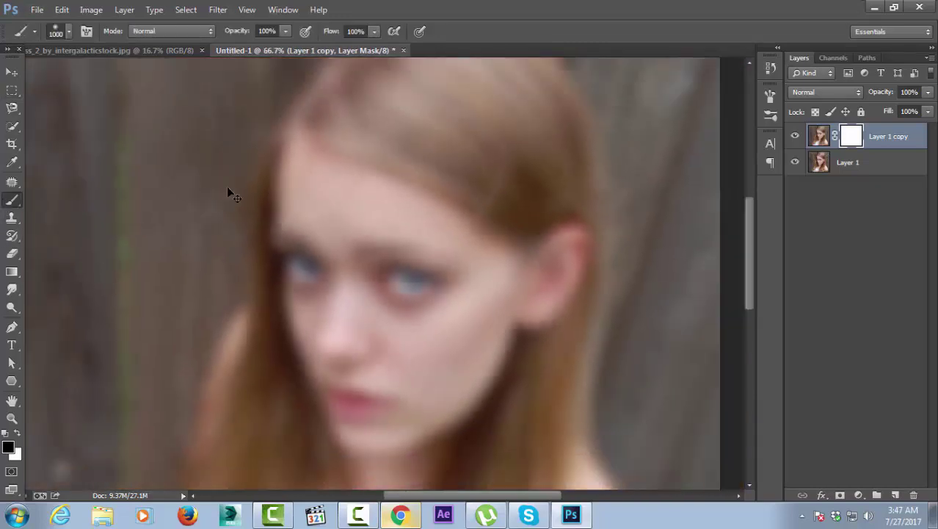
key(ctrl+minus)
mouse_move(252, 193)
mouse_down()
mouse_move(335, 189)
mouse_move(231, 209)
mouse_move(360, 157)
mouse_move(273, 129)
mouse_move(523, 100)
mouse_move(558, 161)
mouse_move(450, 293)
mouse_move(473, 249)
mouse_move(593, 398)
mouse_move(433, 419)
mouse_move(337, 411)
mouse_move(135, 426)
mouse_move(136, 391)
mouse_move(251, 294)
mouse_move(386, 393)
mouse_move(508, 377)
mouse_move(482, 262)
mouse_move(435, 209)
mouse_move(549, 173)
mouse_up()
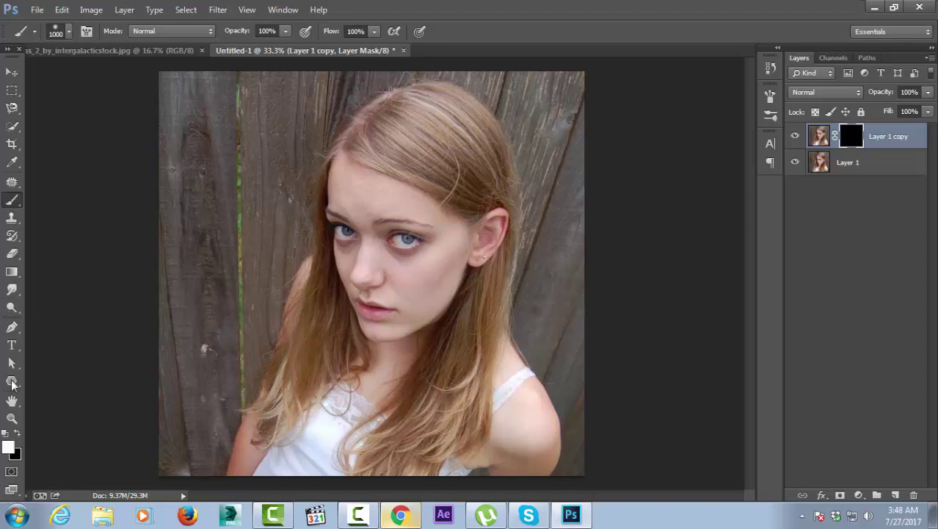
- Set the brush opacity to 24%
click(273, 31)
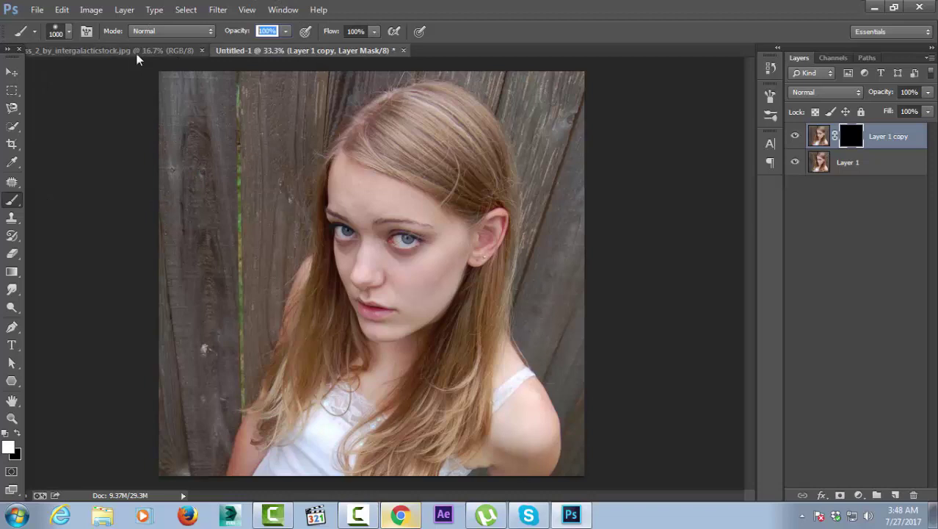
text(34)
key(Return)
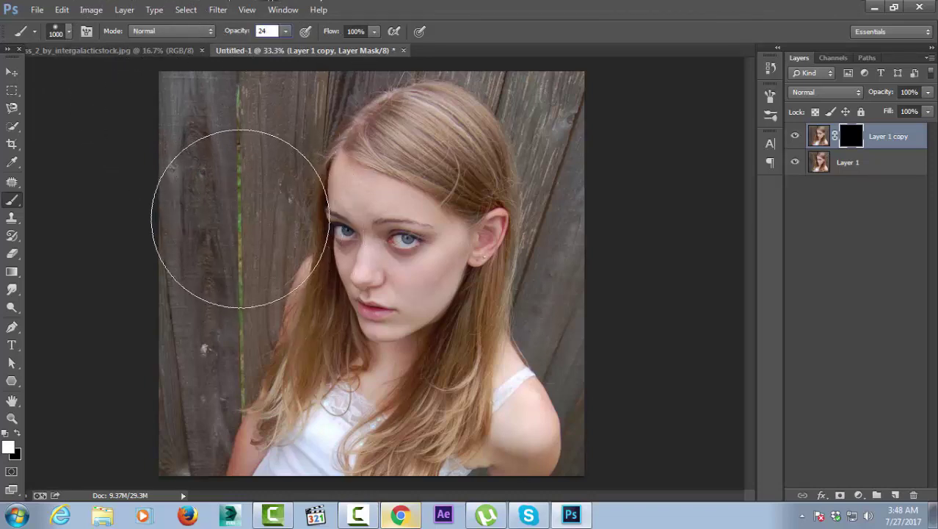
click(12, 72)
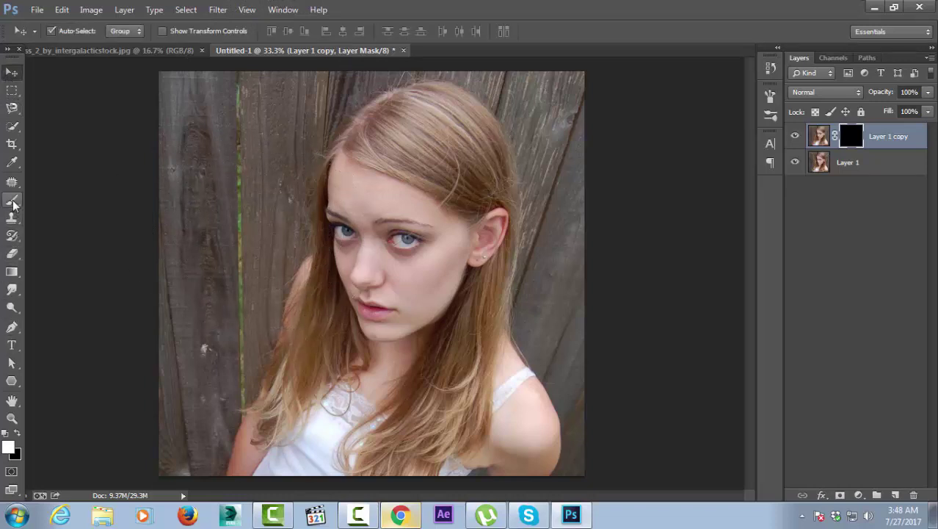
- Shrink the brush to about 80 pixels and zoom to 100% on the lower face
click(12, 201)
key(bracketleft)
key(bracketleft)
key(bracketleft)
key(bracketleft)
key(bracketleft)
key(bracketleft)
key(bracketleft)
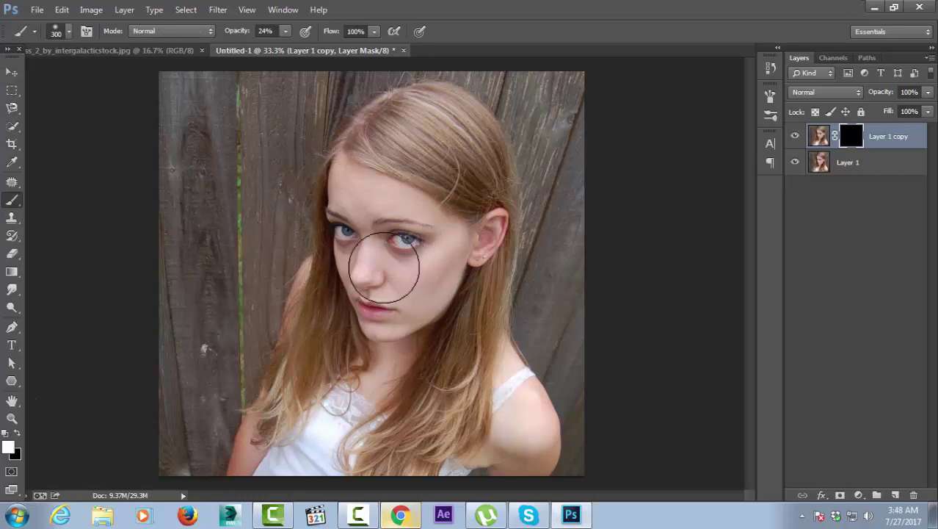
key(ctrl+plus)
key(ctrl+plus)
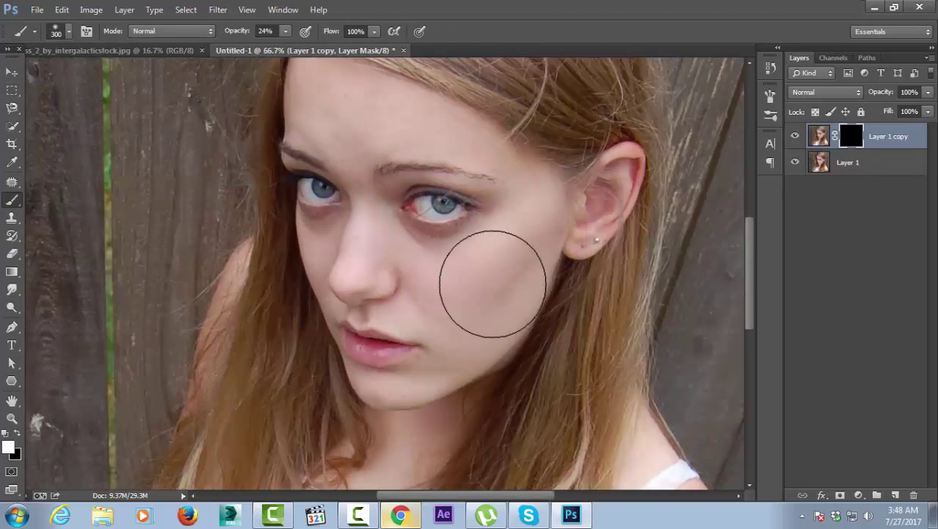
key(bracketleft)
key(bracketleft)
key(bracketleft)
key(bracketleft)
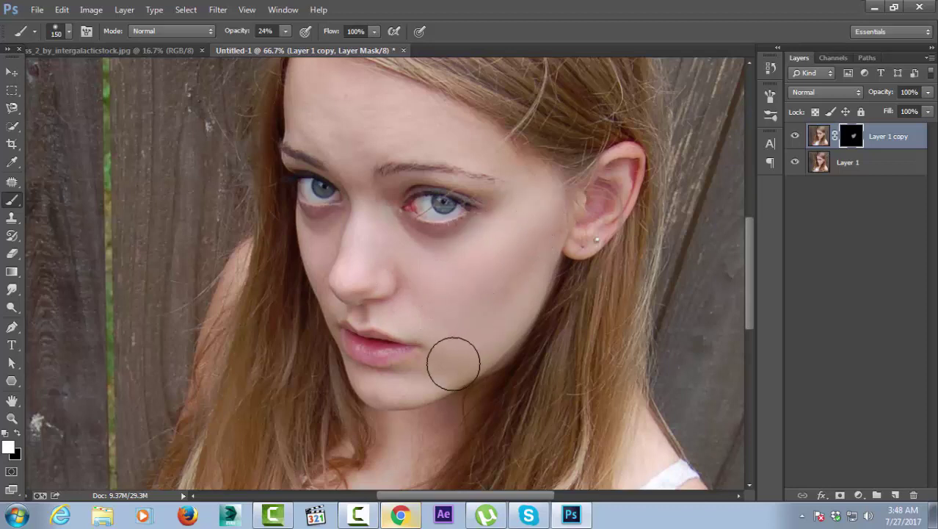
key(ctrl+plus)
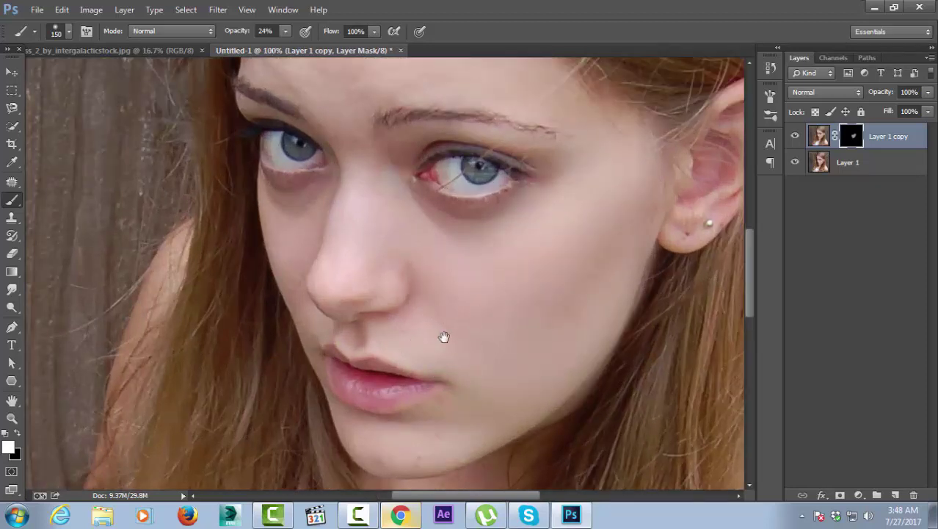
drag(444, 330, 483, 245)
key(bracketleft)
key(bracketleft)
key(bracketleft)
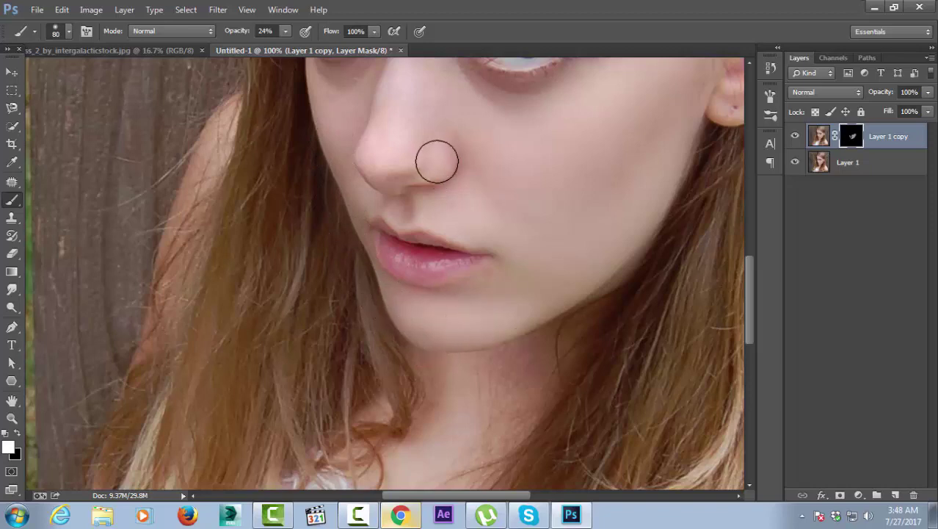
scroll(435, 157, up, 3)
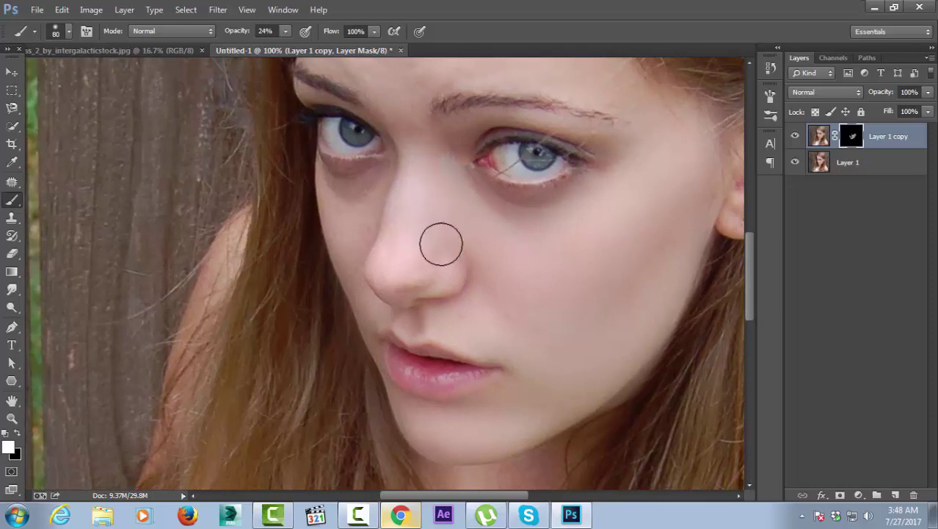
click(407, 257)
key(ctrl+z)
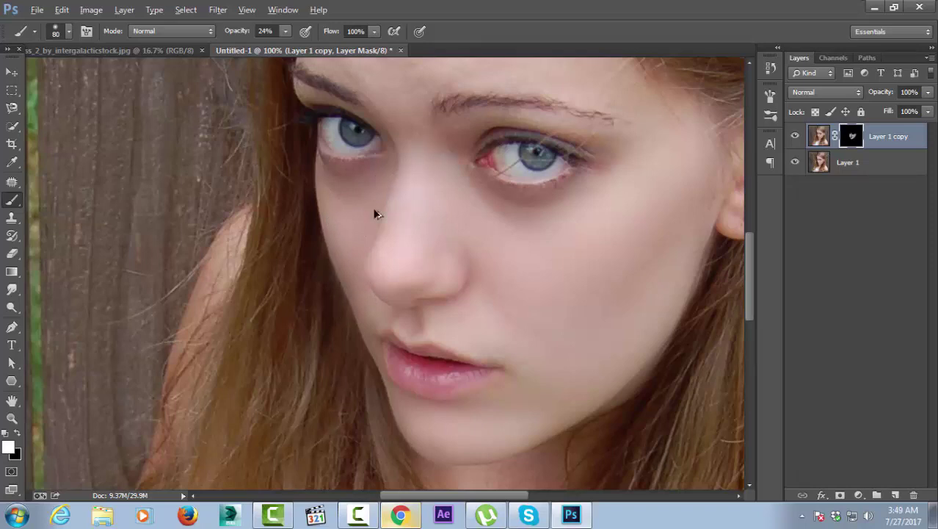
- Paint the blur back over the brow, forehead, cheek and under-eye area
drag(411, 152, 393, 311)
key(bracketright)
key(bracketright)
key(bracketright)
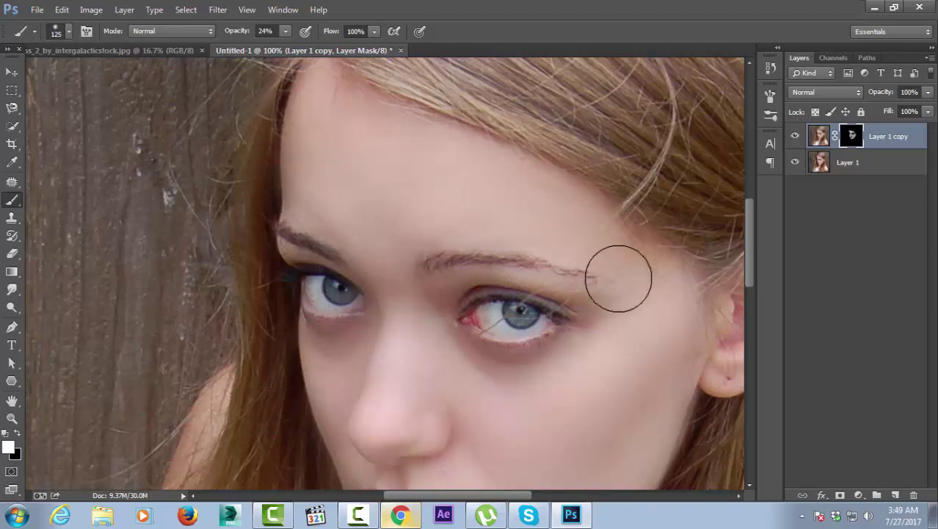
mouse_move(307, 238)
mouse_down()
mouse_move(545, 306)
mouse_move(541, 243)
mouse_up()
mouse_move(432, 250)
mouse_down()
mouse_move(534, 226)
mouse_move(452, 289)
mouse_move(532, 272)
mouse_move(488, 334)
mouse_move(584, 199)
mouse_move(492, 346)
mouse_move(620, 247)
mouse_move(471, 362)
mouse_up()
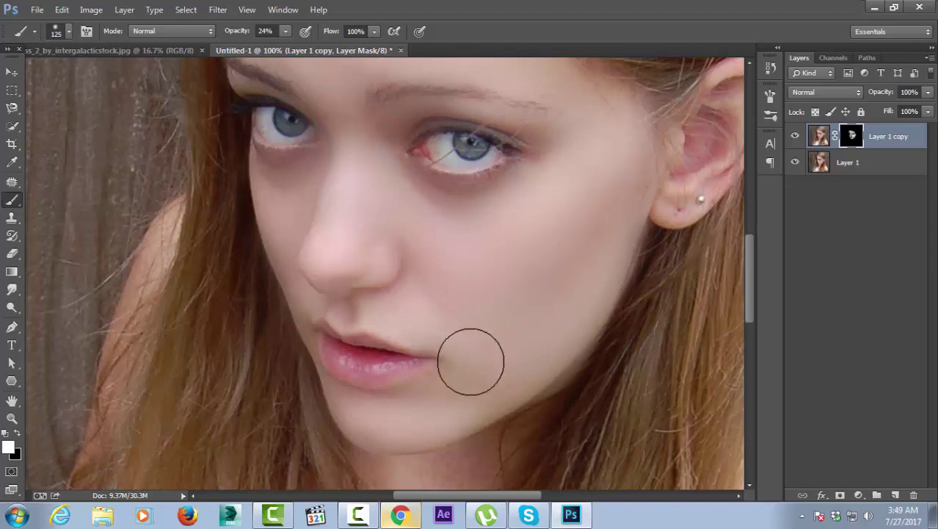
key(bracketleft)
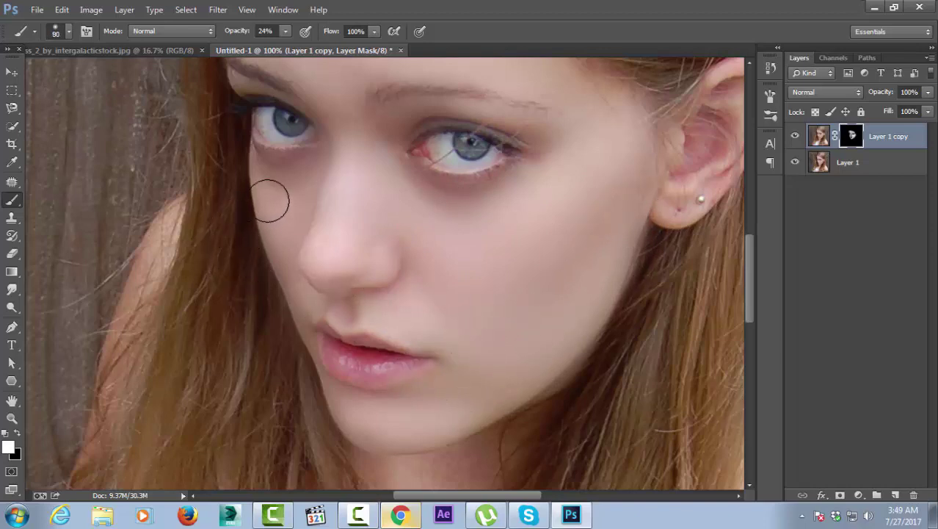
mouse_move(304, 192)
mouse_down()
mouse_move(287, 224)
mouse_move(293, 241)
mouse_up()
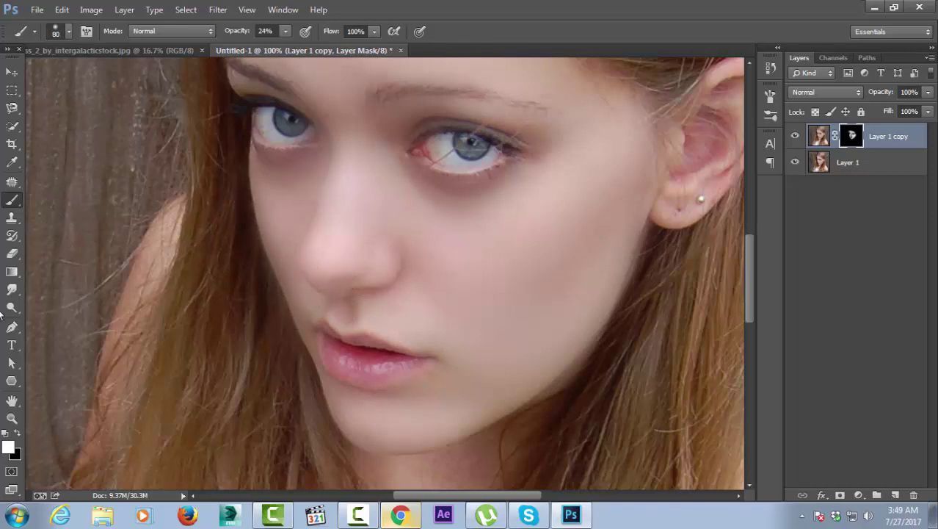
- Erase smoothing from the jaw and hair edge on the mask at 49% eraser opacity
click(14, 253)
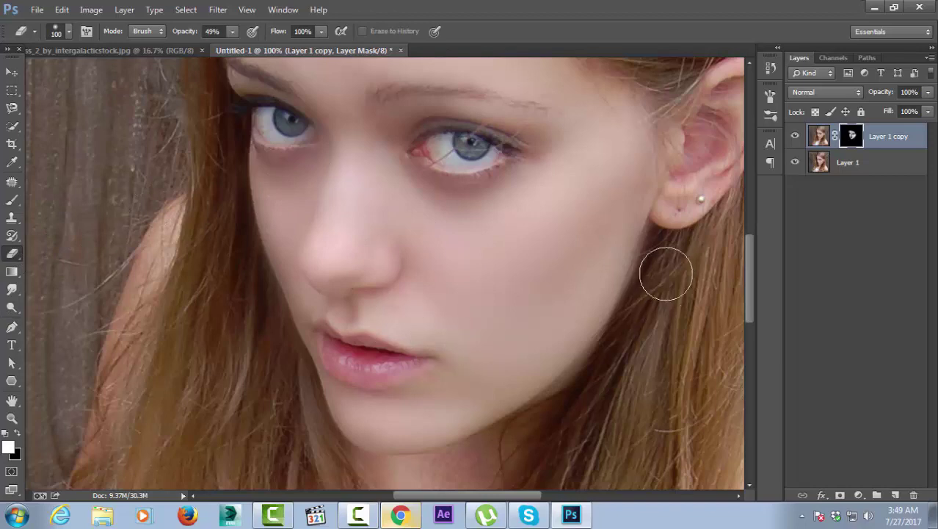
mouse_move(674, 240)
mouse_down()
mouse_move(622, 346)
mouse_move(490, 425)
mouse_up()
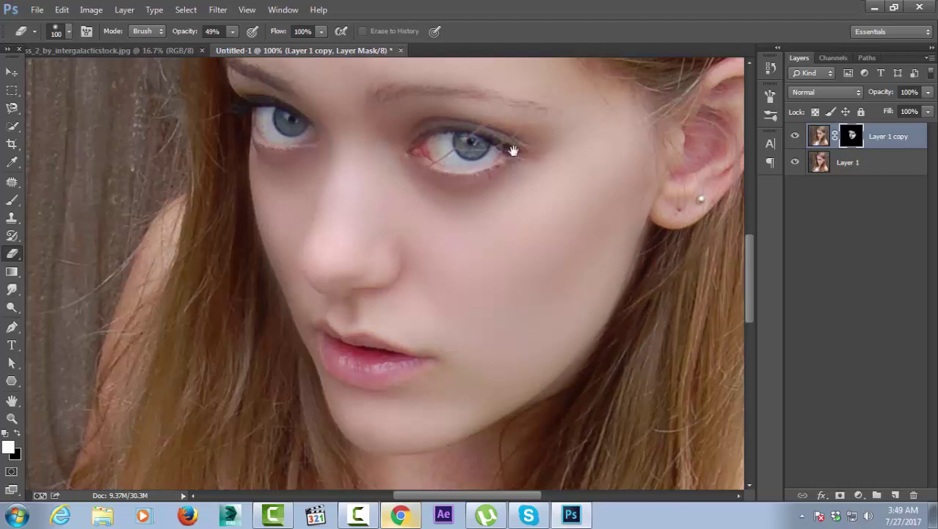
scroll(492, 219, up, 3)
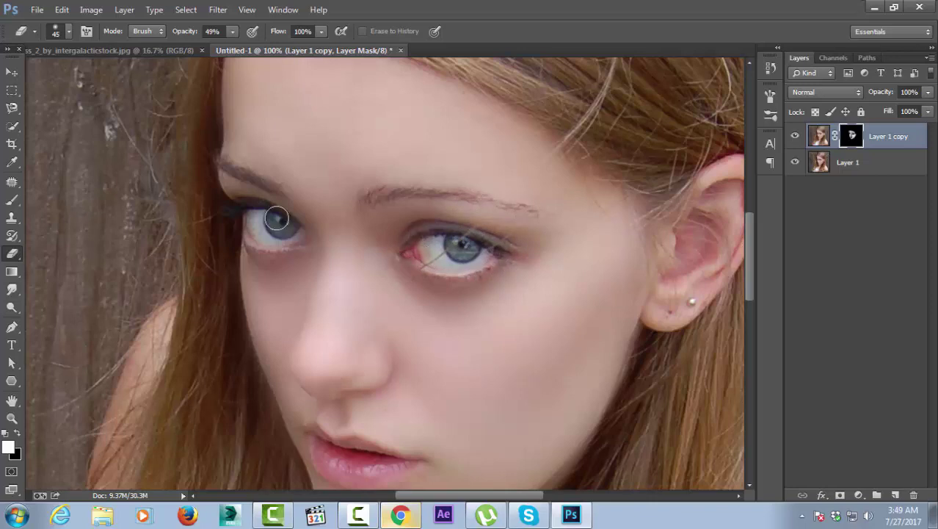
scroll(277, 218, left, 2)
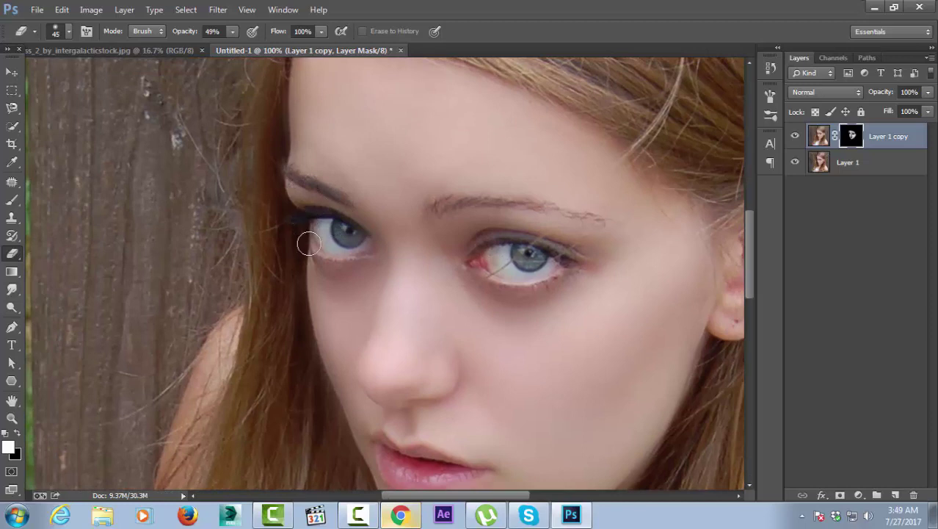
drag(360, 340, 349, 220)
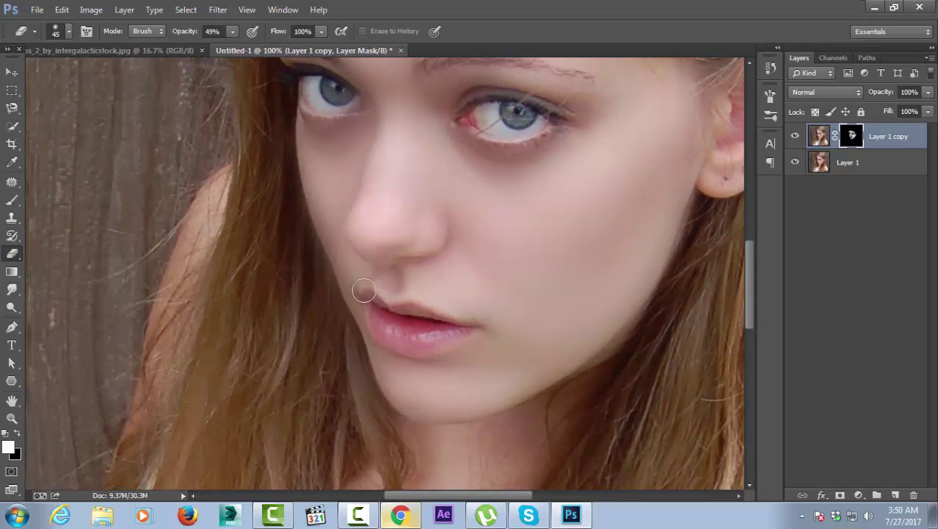
scroll(397, 272, down, 2)
scroll(448, 271, down, 1)
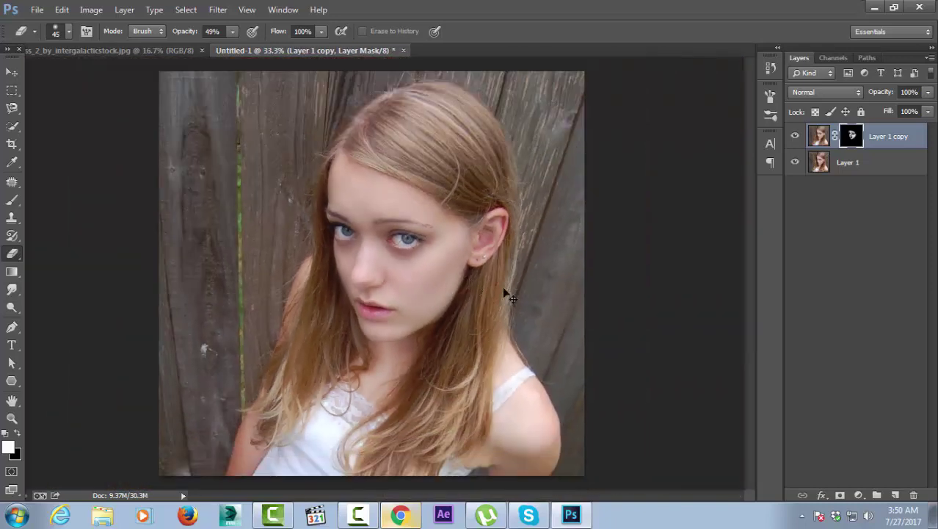
- Toggle Layer 1 copy's visibility to compare the portrait with and without smoothing
click(794, 138)
click(794, 138)
click(794, 138)
click(795, 137)
click(795, 138)
click(795, 138)
- Zoom in and paint smoothing around the nose with the white brush
key(ctrl+plus)
key(ctrl+plus)
drag(445, 418, 519, 385)
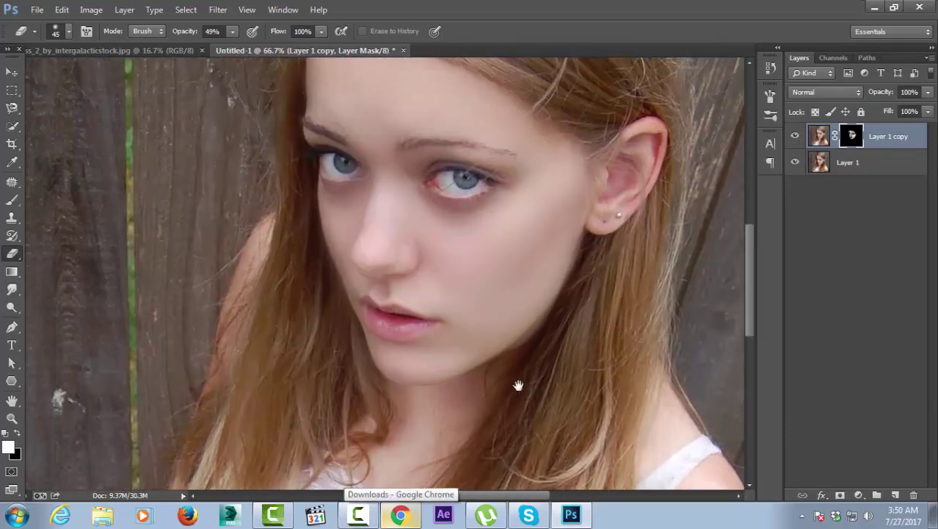
key(ctrl+plus)
mouse_move(436, 259)
mouse_down()
mouse_move(461, 296)
mouse_move(469, 335)
mouse_up()
click(12, 200)
mouse_move(459, 286)
mouse_down()
mouse_move(463, 317)
mouse_move(398, 356)
mouse_move(414, 314)
mouse_move(417, 366)
mouse_move(425, 348)
mouse_move(457, 412)
mouse_move(423, 396)
mouse_up()
key(bracketleft)
key(bracketleft)
key(bracketleft)
mouse_move(554, 431)
mouse_down()
mouse_move(356, 187)
mouse_move(349, 373)
mouse_up()
drag(498, 277, 526, 124)
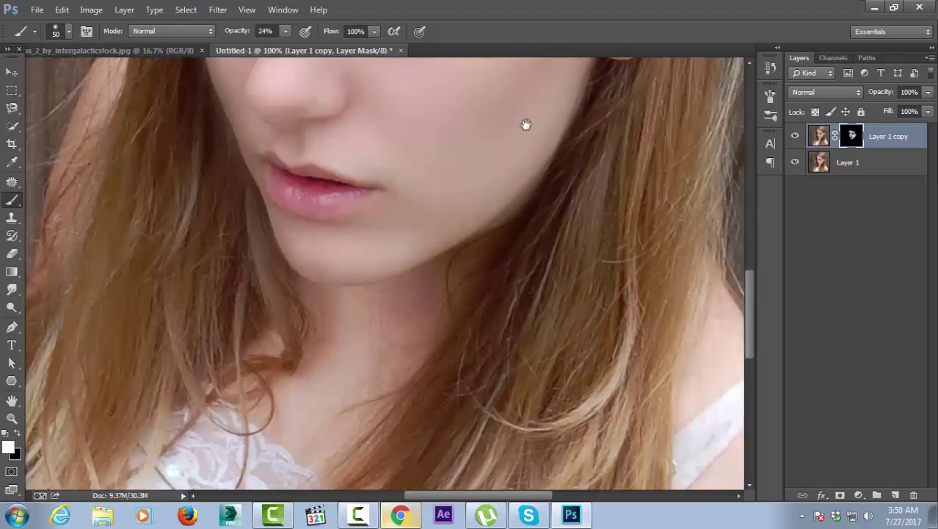
key(bracketright)
key(bracketright)
key(bracketright)
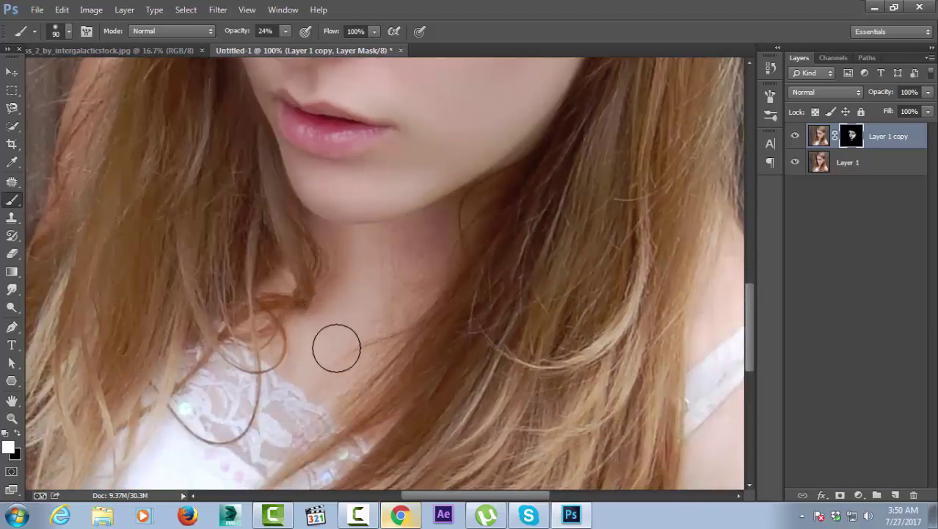
- Paint smoothing across the shoulder and along the arm edge near the hair
drag(341, 299, 312, 242)
mouse_move(455, 227)
mouse_down()
mouse_move(469, 183)
mouse_move(511, 293)
mouse_move(549, 253)
mouse_move(581, 309)
mouse_up()
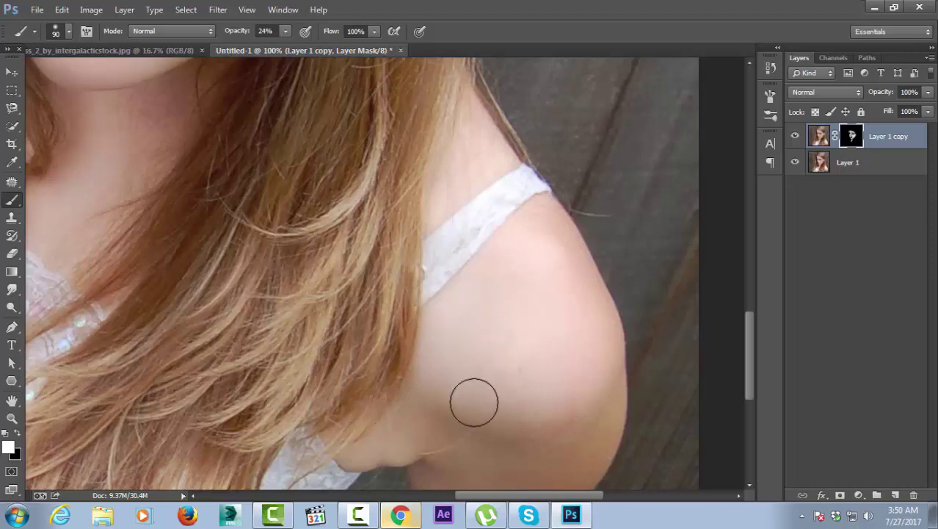
mouse_move(465, 415)
mouse_down()
mouse_move(397, 229)
mouse_move(366, 224)
mouse_up()
key(bracketright)
key(bracketright)
key(bracketright)
key(bracketright)
key(bracketright)
mouse_move(409, 324)
mouse_down()
mouse_move(408, 287)
mouse_move(444, 254)
mouse_move(496, 272)
mouse_move(444, 258)
mouse_move(463, 280)
mouse_up()
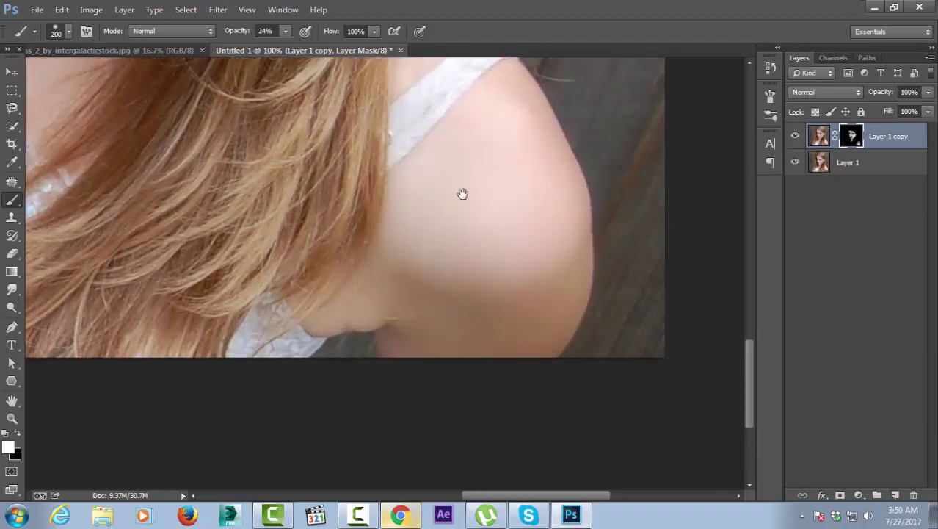
drag(463, 193, 402, 269)
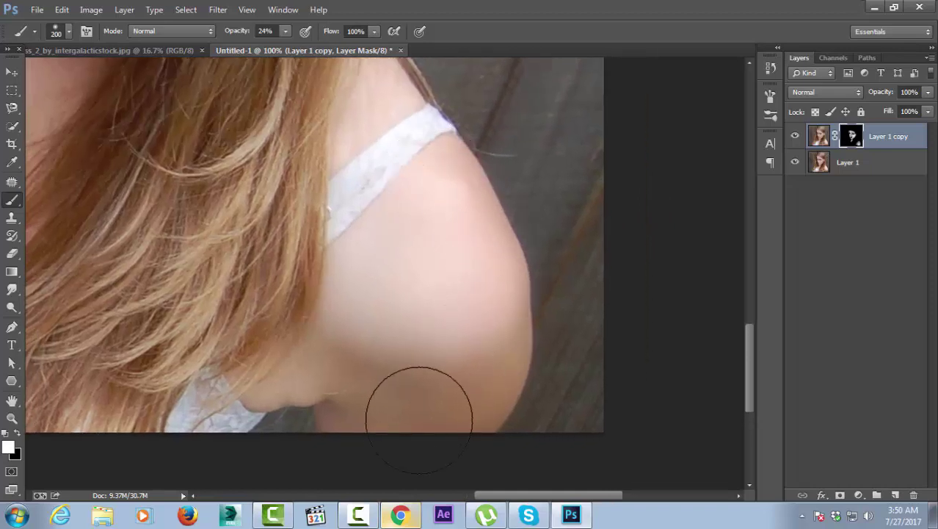
mouse_move(381, 329)
mouse_down()
mouse_move(308, 245)
mouse_move(471, 393)
mouse_move(599, 335)
mouse_up()
drag(382, 406, 397, 288)
key(bracketleft)
key(bracketleft)
key(bracketleft)
mouse_move(206, 230)
mouse_down()
mouse_move(183, 266)
mouse_move(193, 218)
mouse_move(174, 271)
mouse_move(171, 347)
mouse_up()
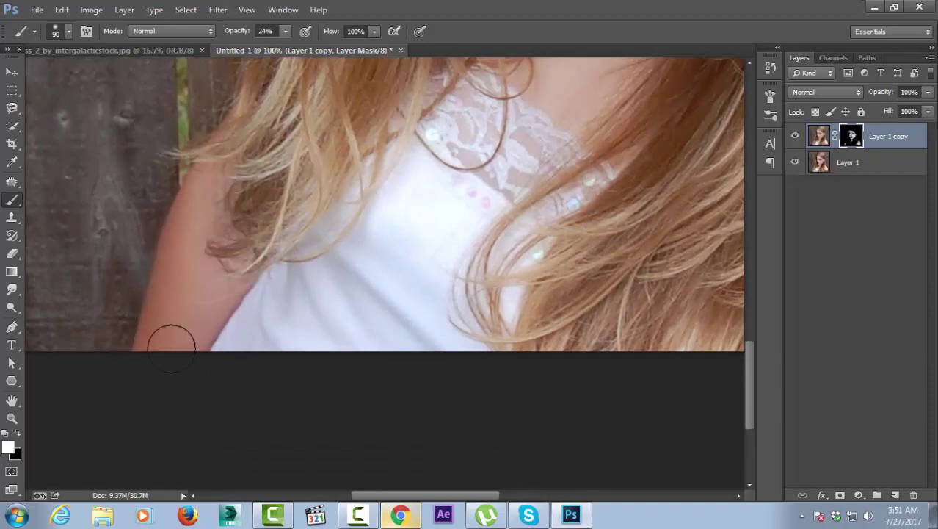
drag(210, 212, 214, 173)
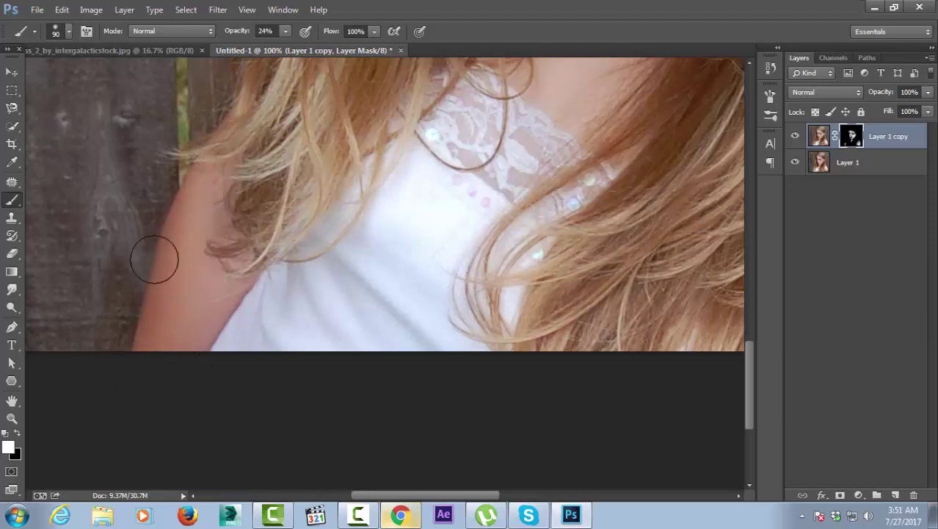
- Zoom in on the arm edge with a smaller eraser on the mask
click(12, 254)
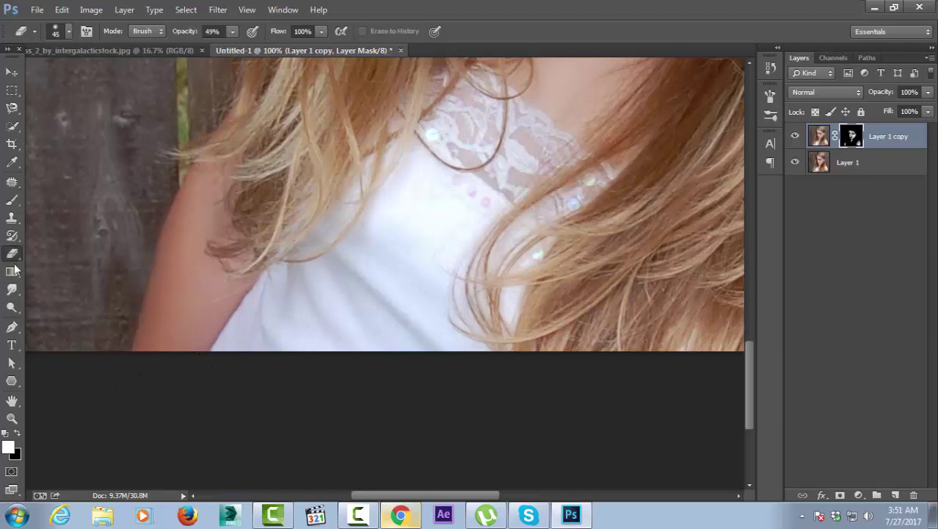
scroll(103, 261, up, 1)
scroll(379, 335, up, 1)
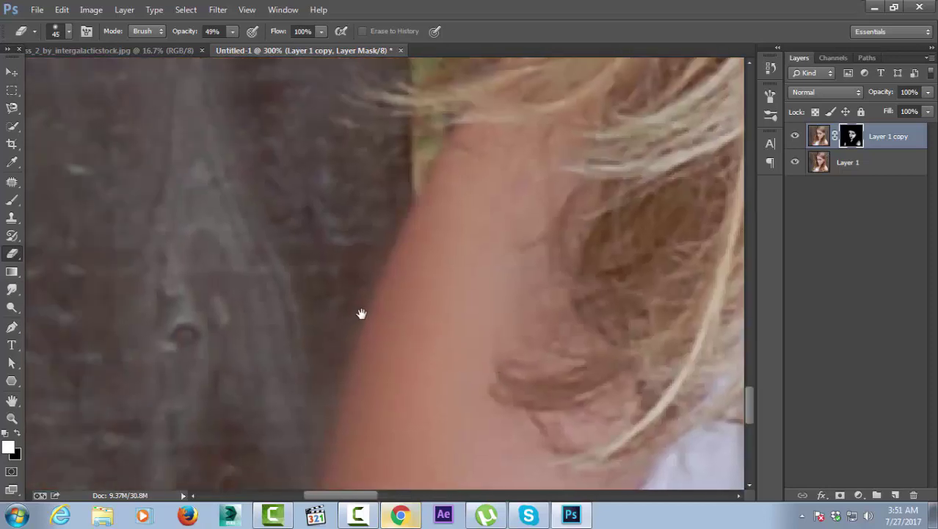
drag(362, 314, 390, 272)
key(bracketleft)
key(bracketleft)
key(bracketleft)
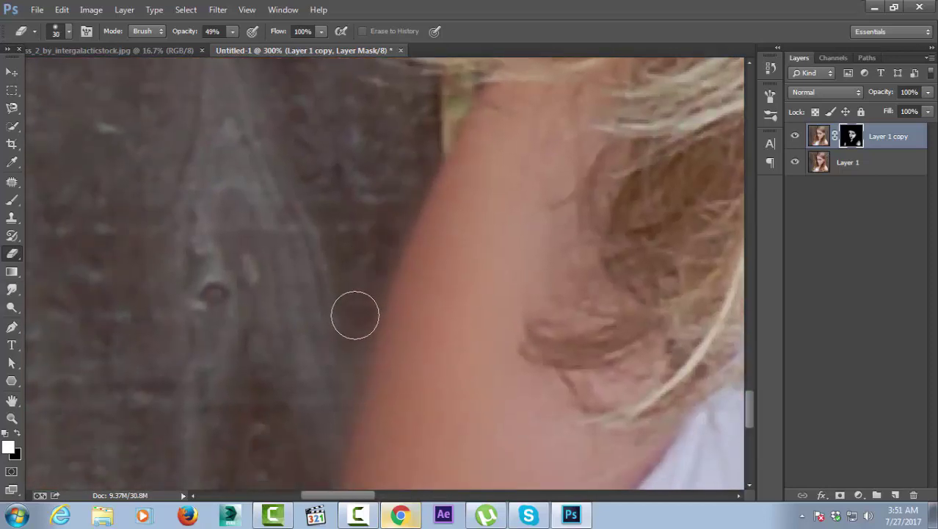
drag(379, 371, 406, 253)
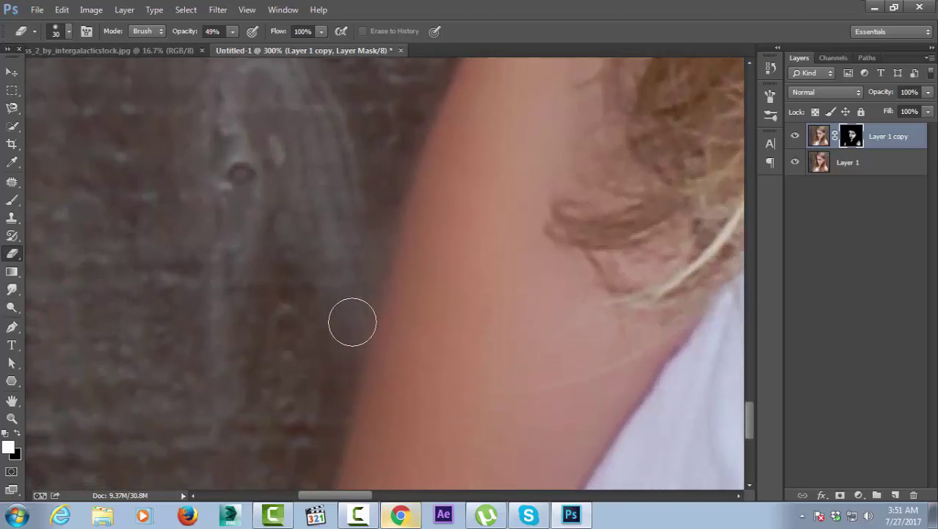
drag(342, 386, 383, 310)
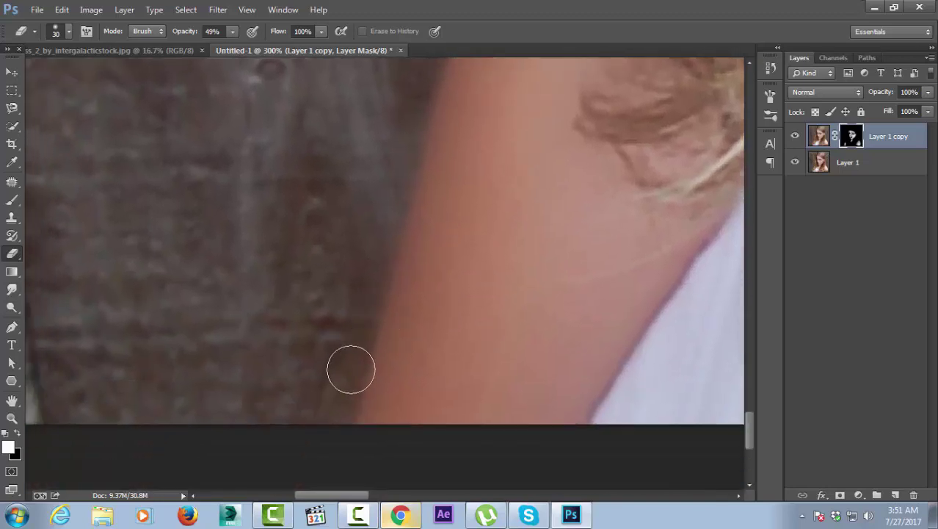
- Raise eraser opacity to 100% and erase the mask along the hair and shoulder
click(232, 32)
drag(231, 47, 272, 47)
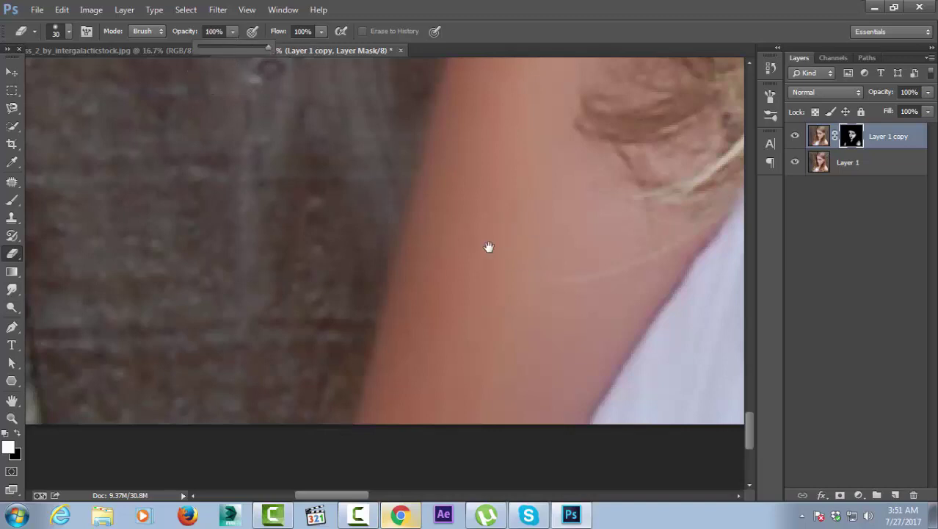
drag(488, 246, 333, 273)
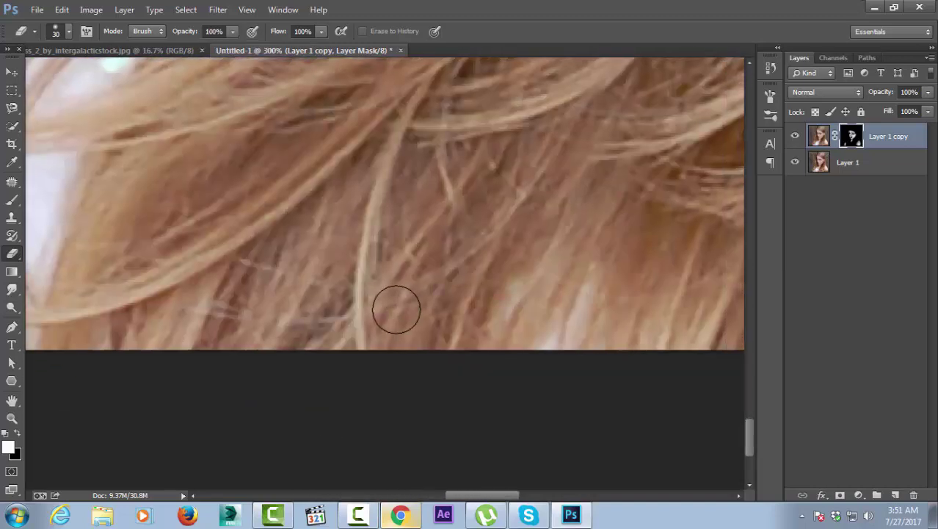
scroll(462, 230, down, 2)
scroll(465, 241, down, 2)
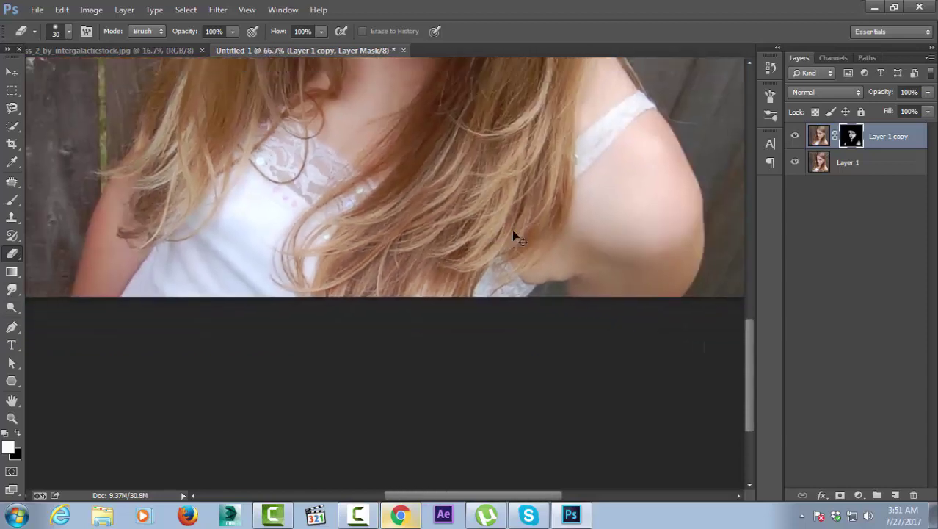
scroll(516, 237, down, 1)
scroll(610, 206, up, 1)
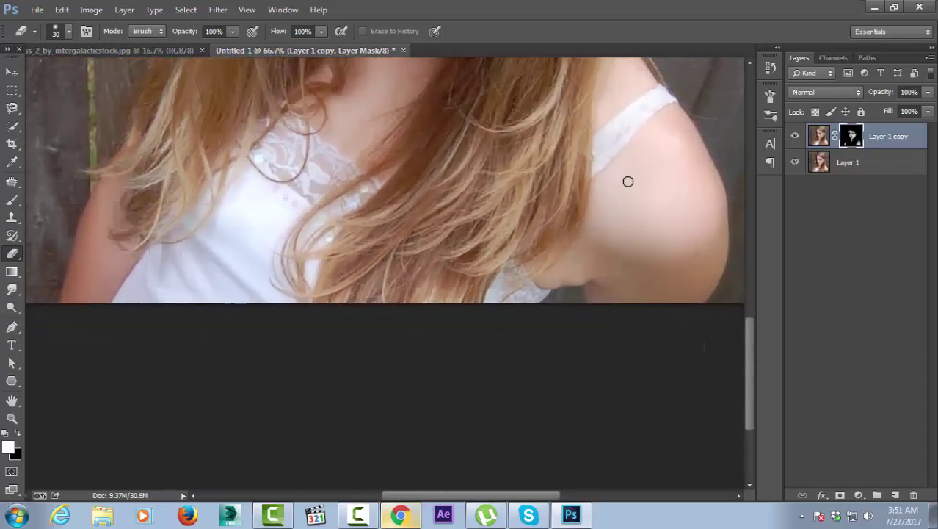
drag(626, 180, 385, 266)
- Check the whole photo, zoom back in, and add empty Layer 2
scroll(514, 182, up, 1)
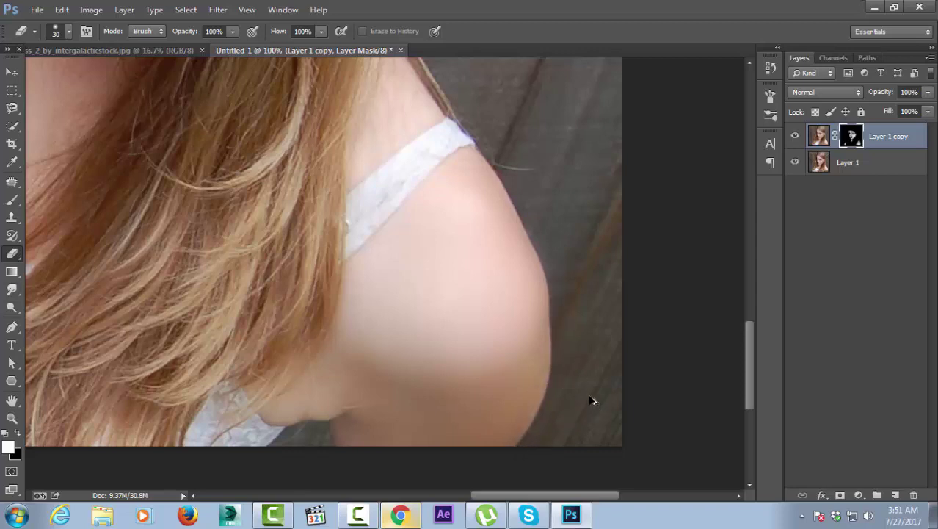
scroll(563, 340, down, 1)
scroll(563, 339, down, 1)
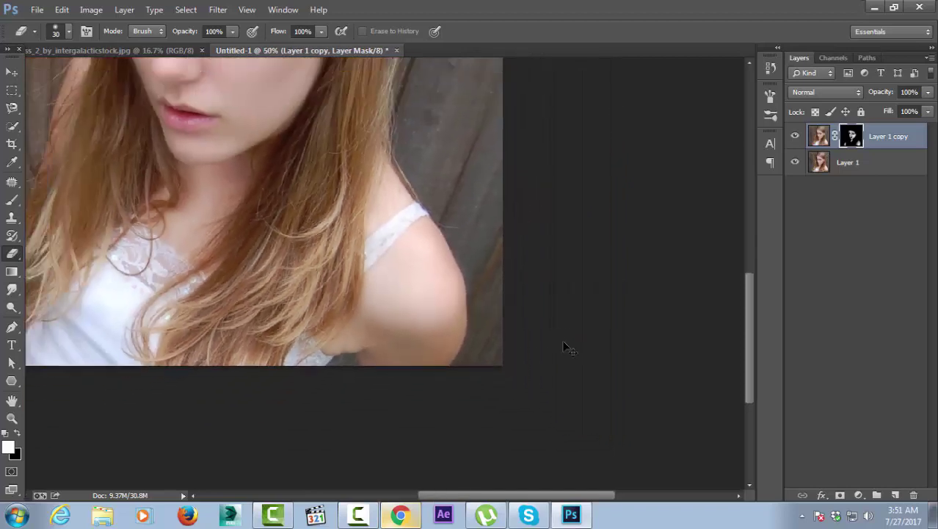
scroll(563, 339, down, 1)
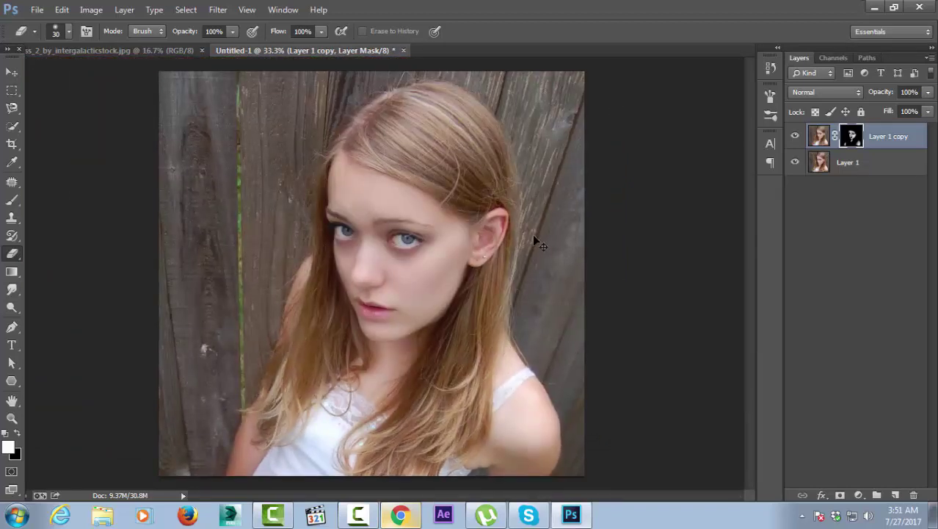
scroll(596, 235, up, 1)
scroll(596, 234, up, 1)
scroll(596, 235, up, 1)
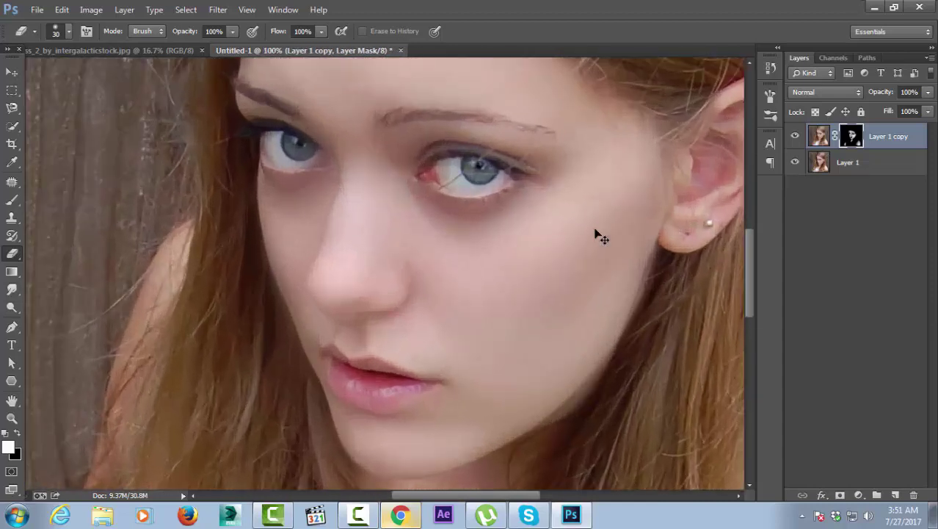
scroll(580, 264, up, 1)
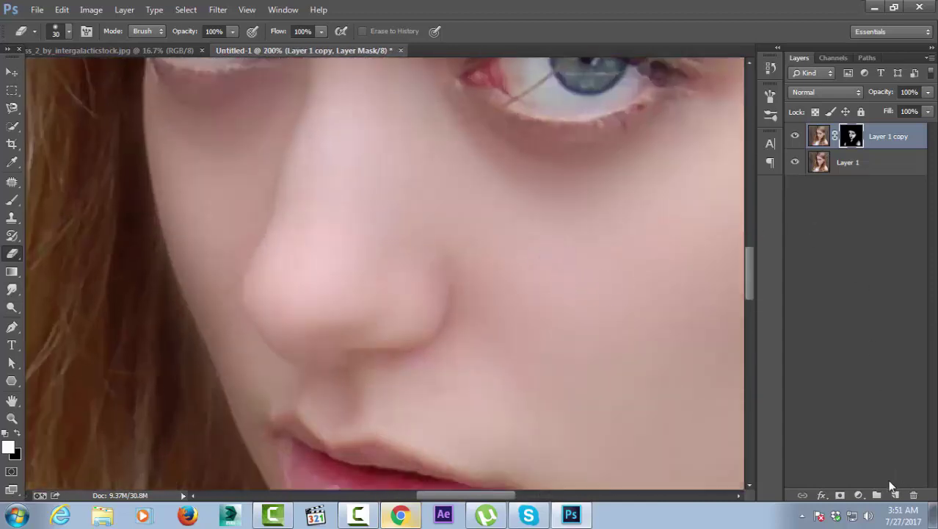
click(895, 495)
scroll(521, 330, down, 2)
scroll(510, 235, down, 3)
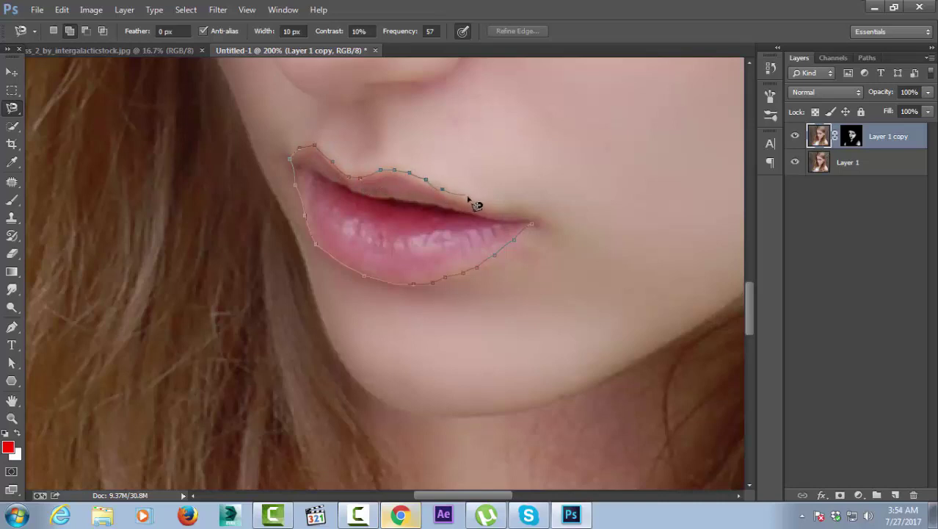
- Close the magnetic lasso outline at its start point around the lips
click(534, 222)
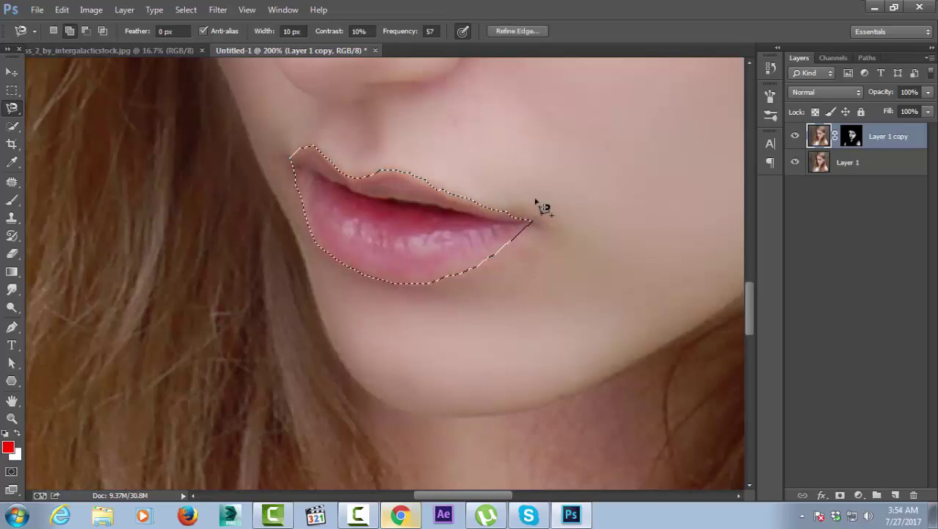
- Add a new layer and paint the selected lips solid red
click(895, 494)
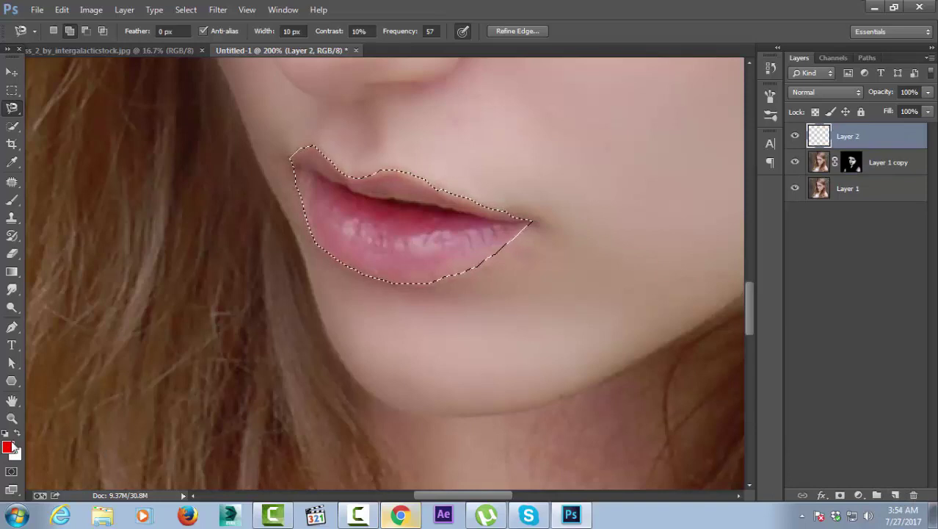
click(9, 446)
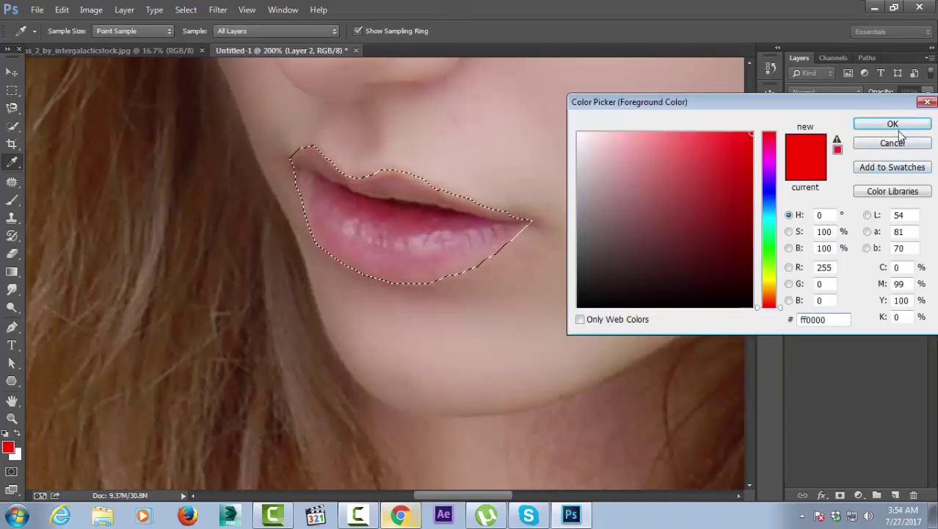
click(899, 132)
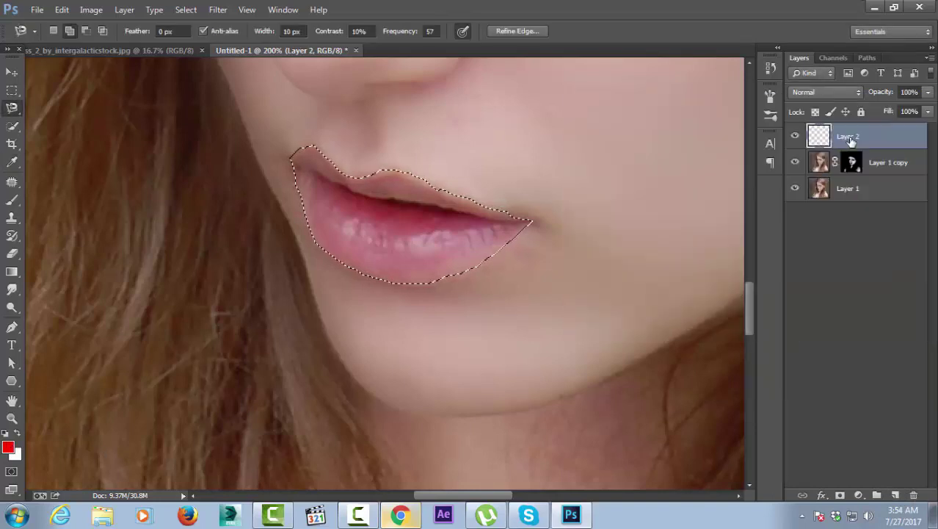
click(12, 200)
mouse_move(382, 200)
mouse_down()
mouse_move(304, 179)
mouse_move(380, 242)
mouse_move(406, 212)
mouse_move(391, 195)
mouse_move(542, 206)
mouse_move(325, 216)
mouse_move(412, 205)
mouse_up()
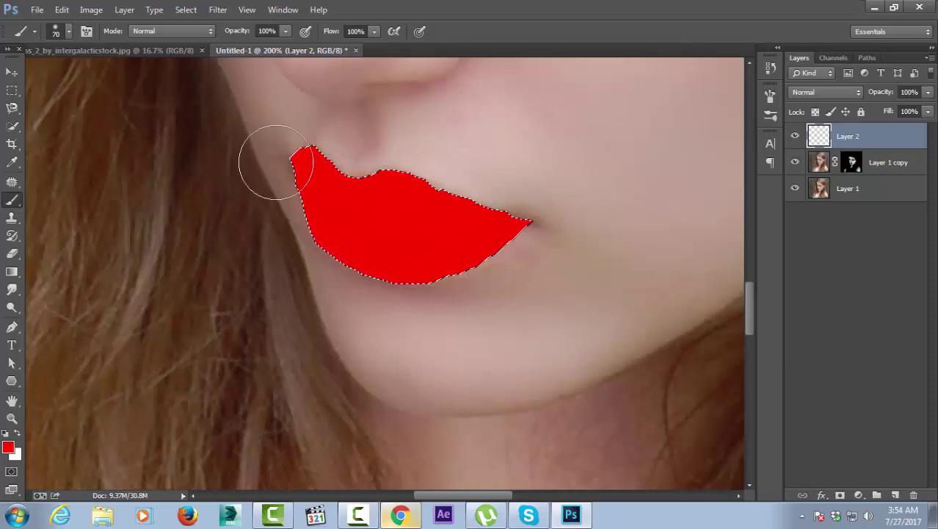
- Deselect the lips and lower the red lip layer's Fill to 25%
click(12, 89)
click(115, 242)
click(928, 111)
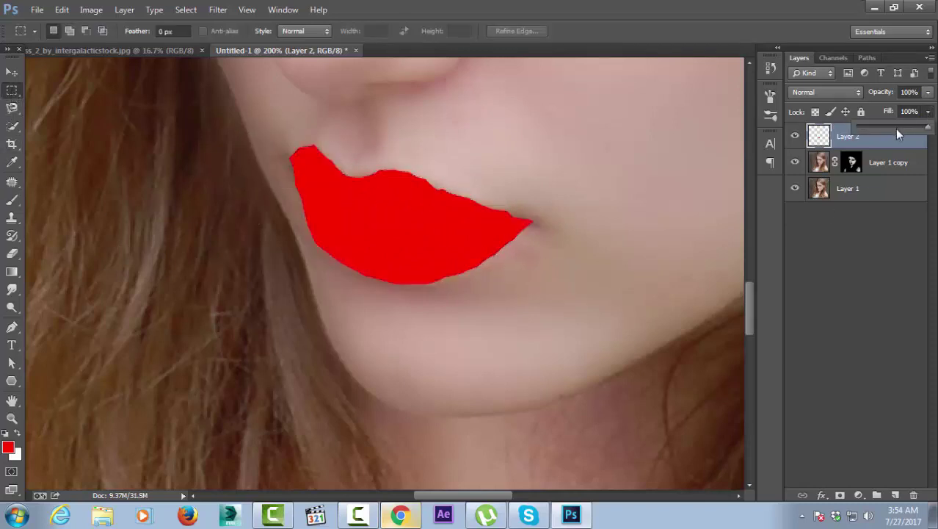
click(894, 128)
drag(891, 131, 882, 130)
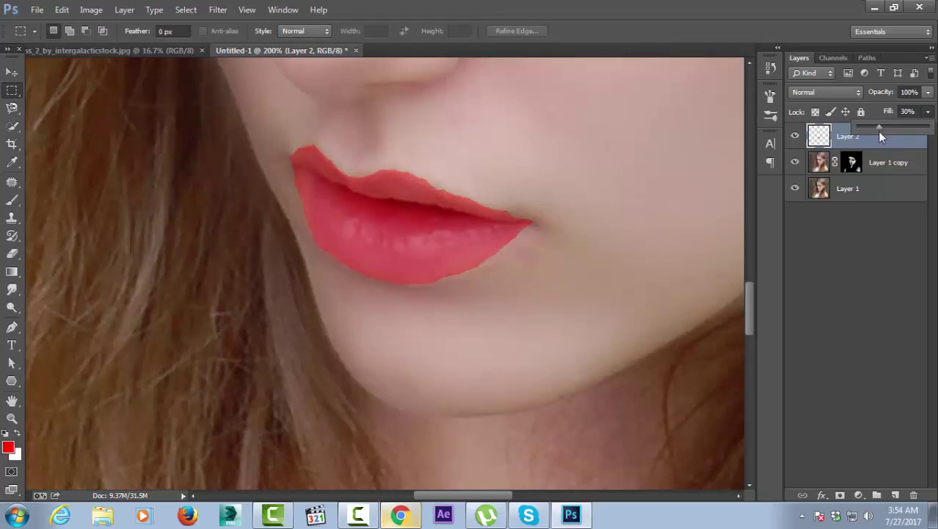
click(928, 111)
click(910, 111)
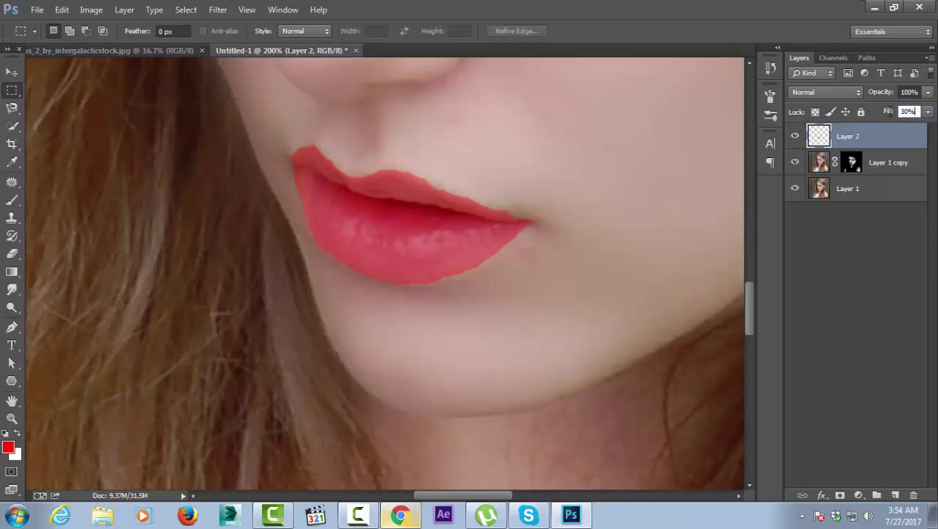
- Blur the red lip colour on Layer 2 with a Gaussian Blur radius of 3.9 pixels
text(25)
click(218, 9)
mouse_move(225, 162)
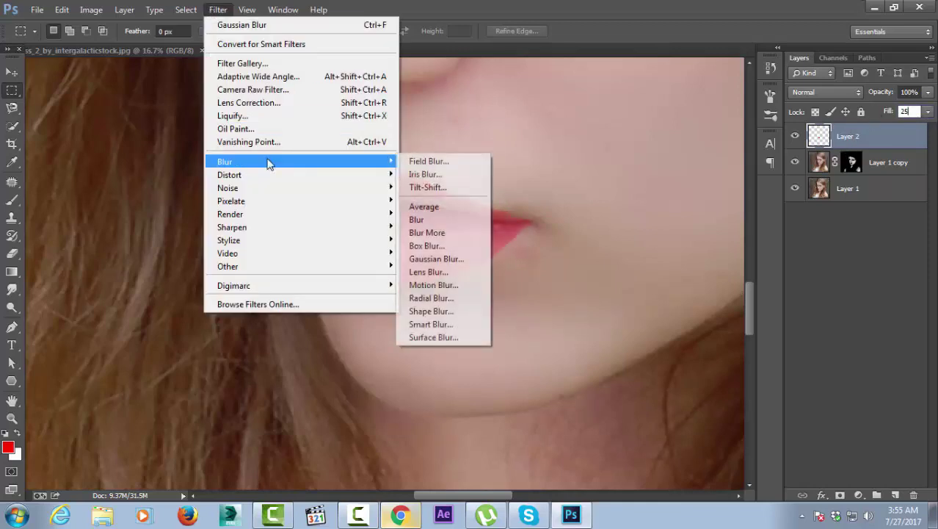
click(436, 258)
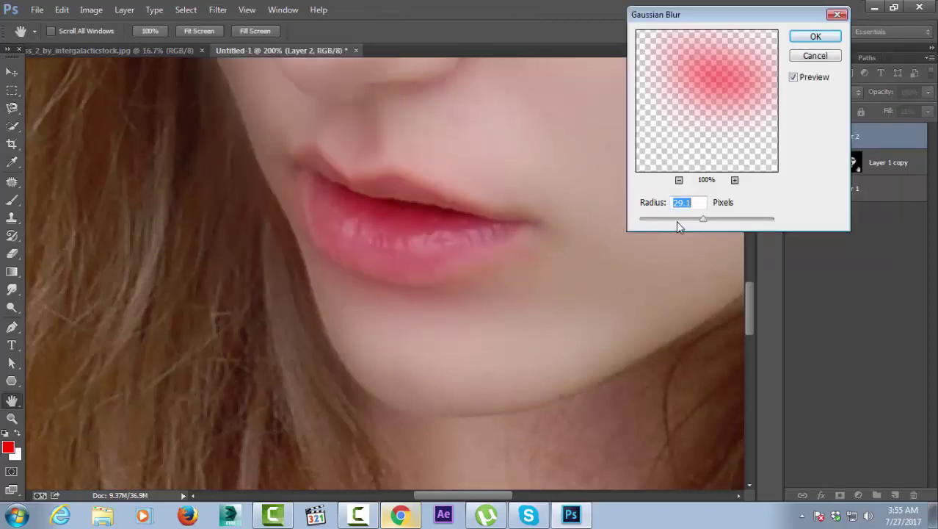
drag(676, 220, 672, 219)
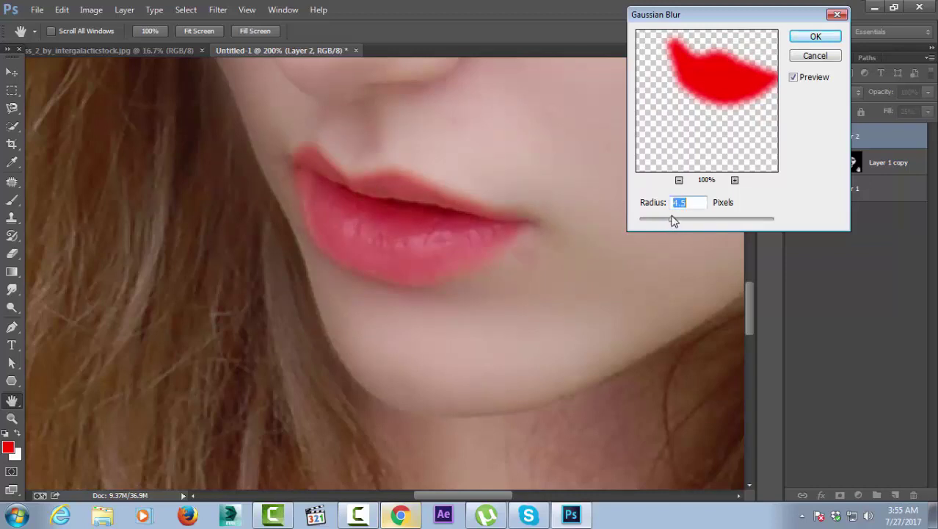
key(ctrl+minus)
key(ctrl+minus)
key(ctrl+minus)
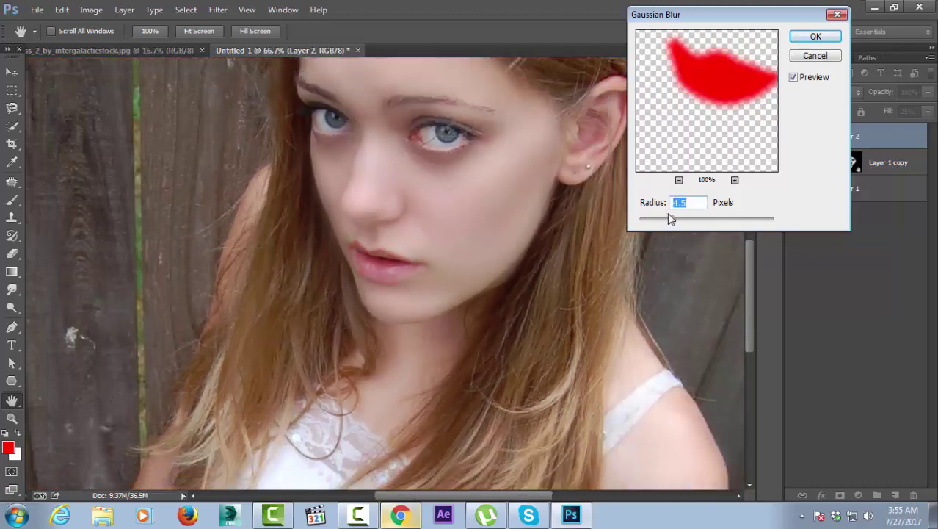
key(ctrl+minus)
drag(674, 221, 676, 222)
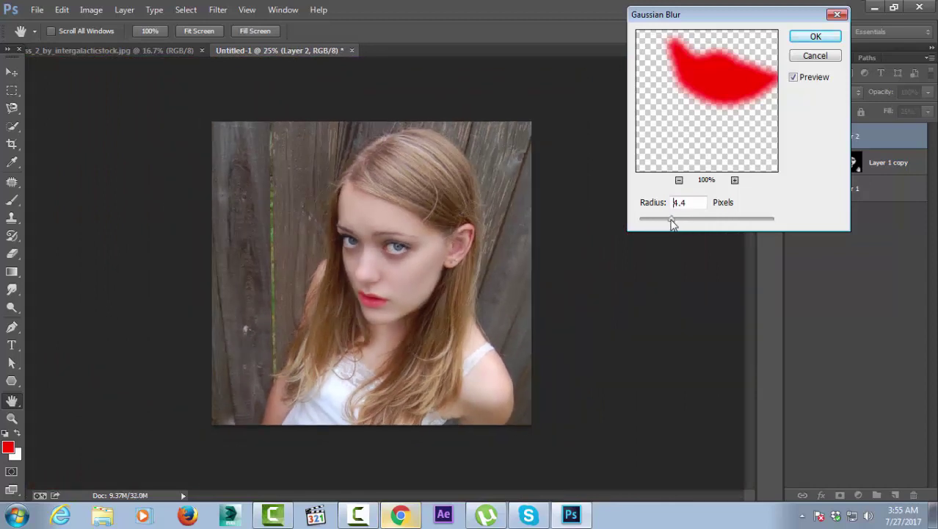
click(670, 223)
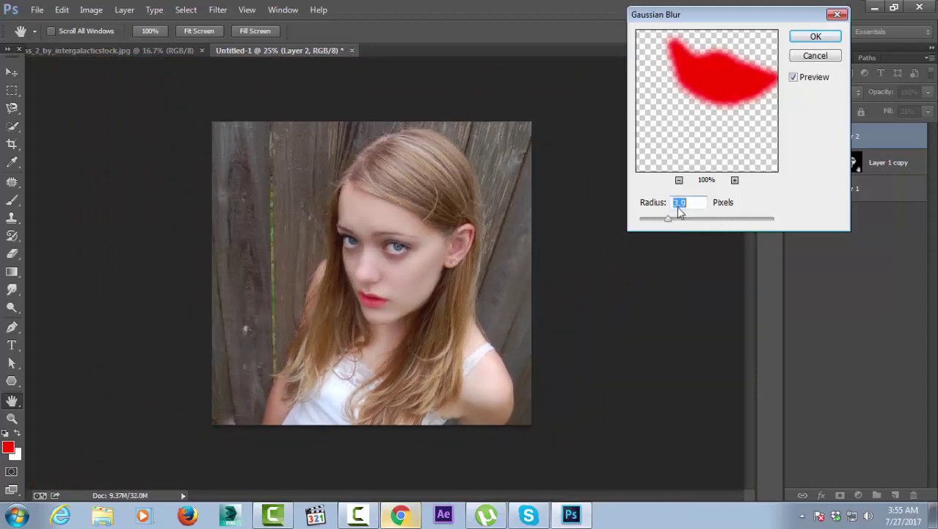
click(814, 37)
click(927, 112)
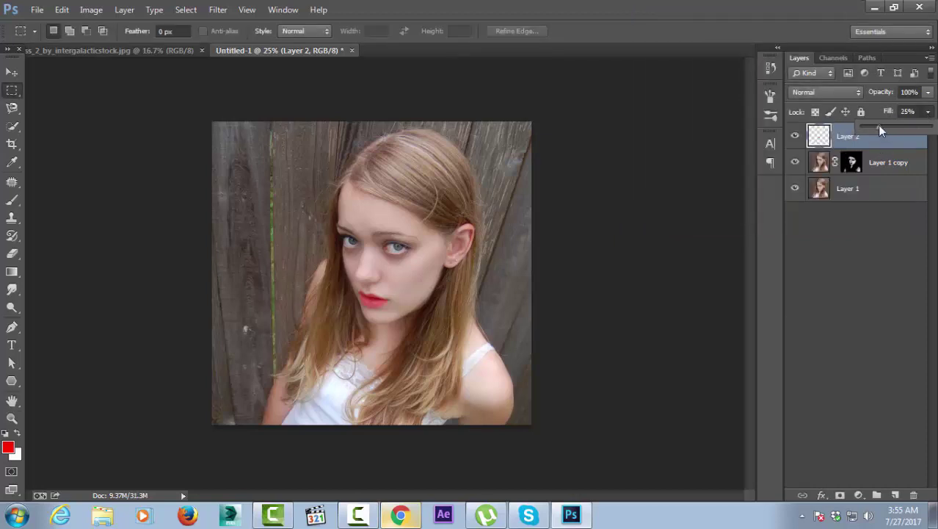
- Load Layer 2's lip selection and set the foreground colour to dark red 940000
click(822, 146)
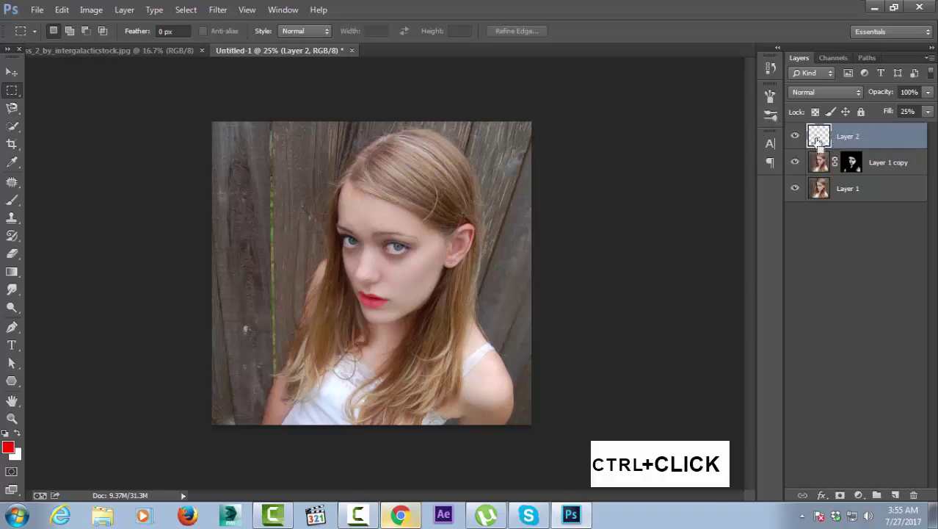
ctrl+click(816, 142)
click(8, 447)
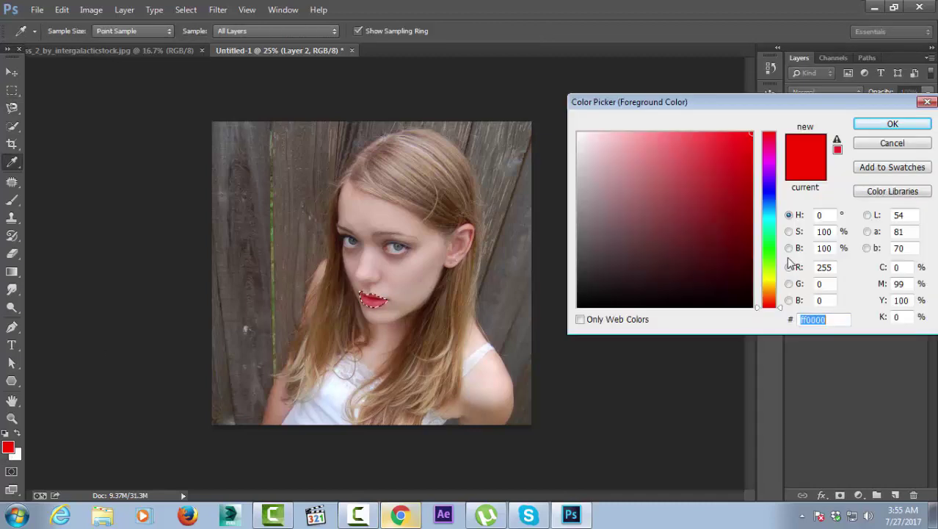
click(750, 206)
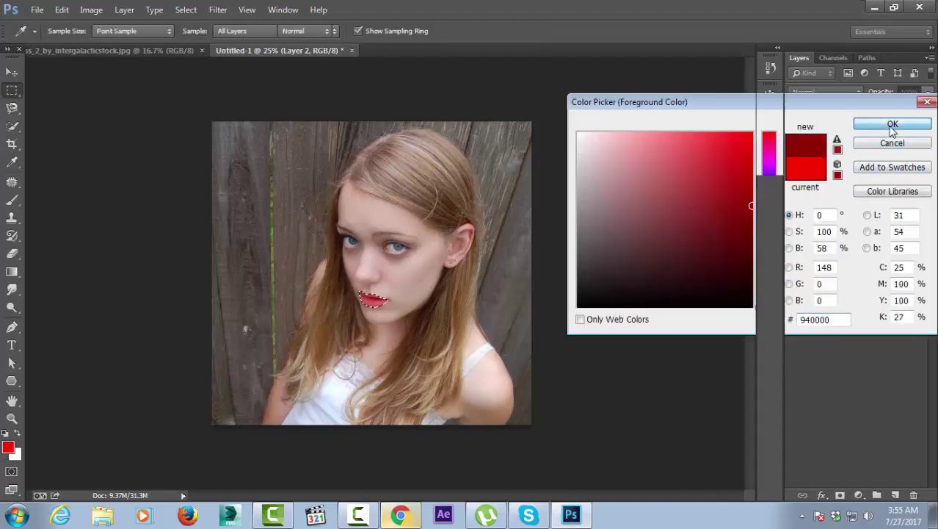
click(891, 125)
- Take the Brush tool, deselect, and compare the lips with and without Layer 2
click(12, 200)
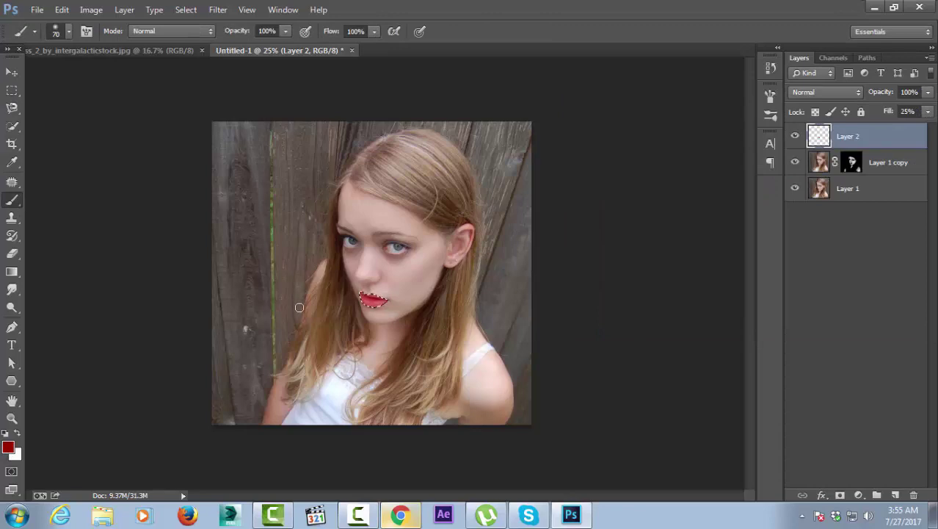
key(ctrl+plus)
key(ctrl+plus)
key(ctrl+plus)
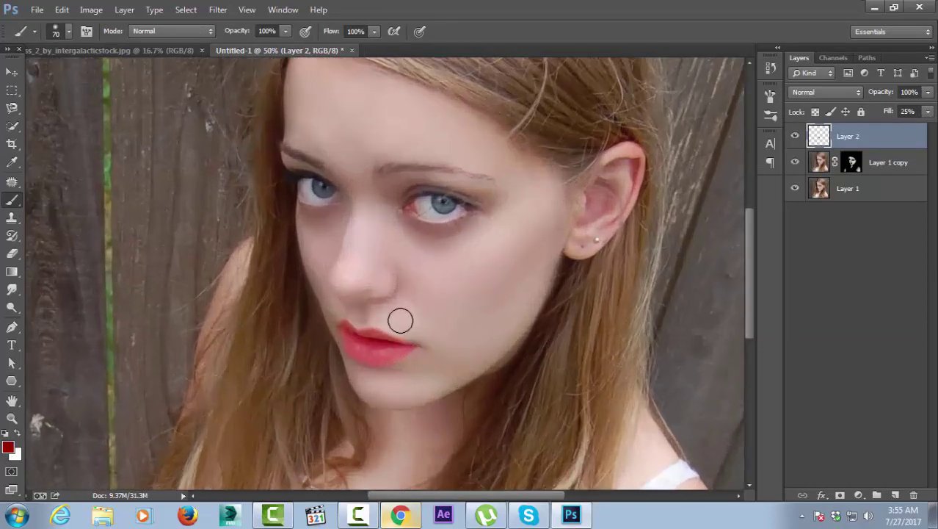
drag(400, 318, 404, 262)
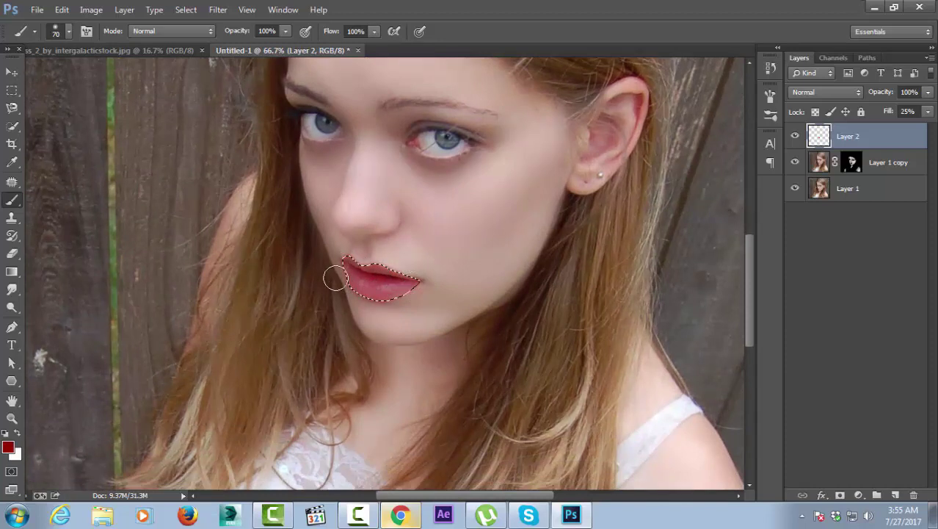
click(11, 90)
key(ctrl+d)
click(794, 137)
click(794, 136)
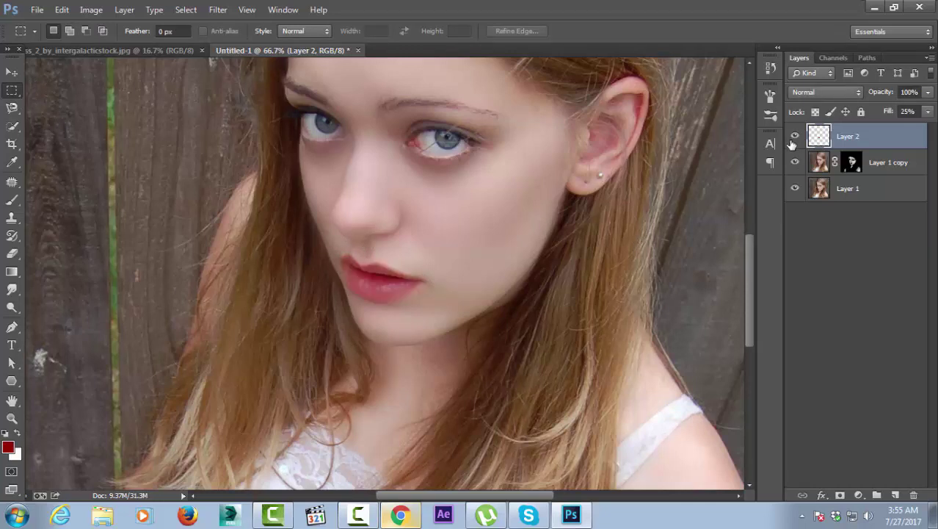
key(ctrl+minus)
key(ctrl+minus)
key(ctrl+minus)
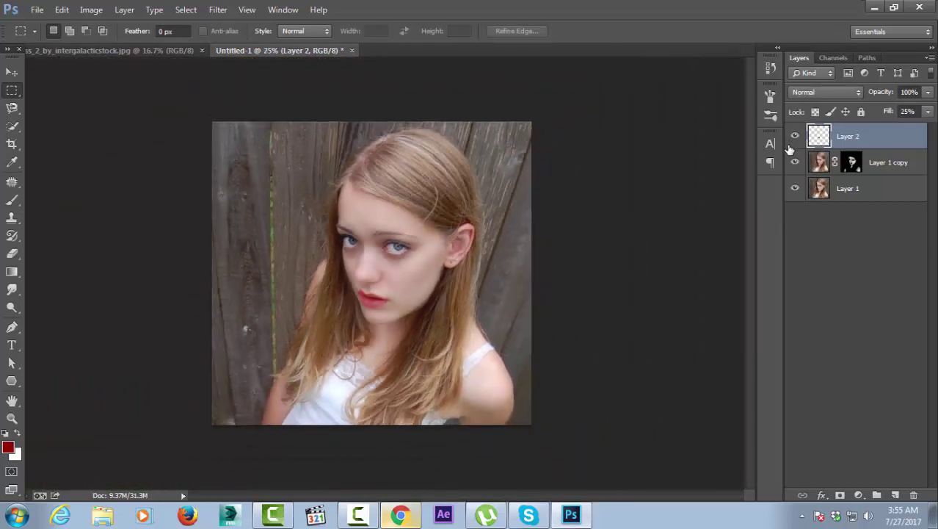
key(ctrl+minus)
- Set Layer 2's fill to 30% and the foreground colour to pure red ff0000
click(927, 114)
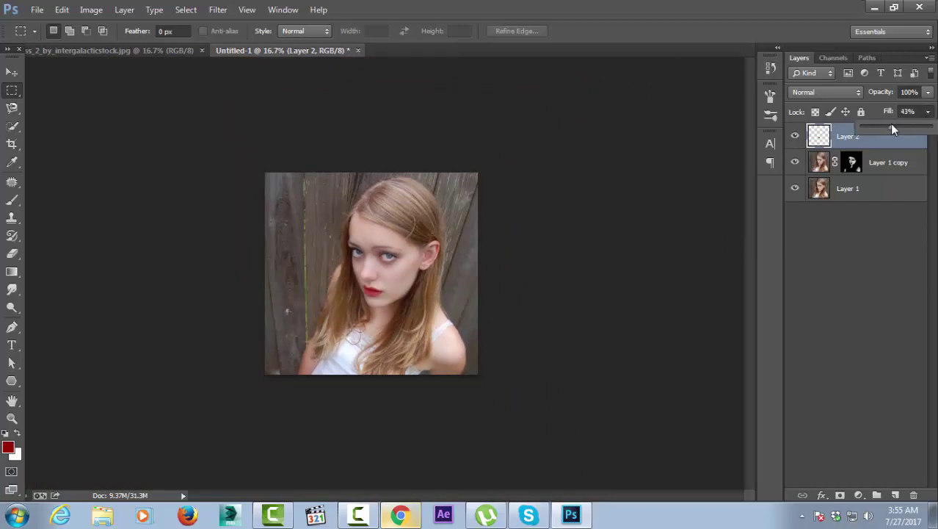
key(Return)
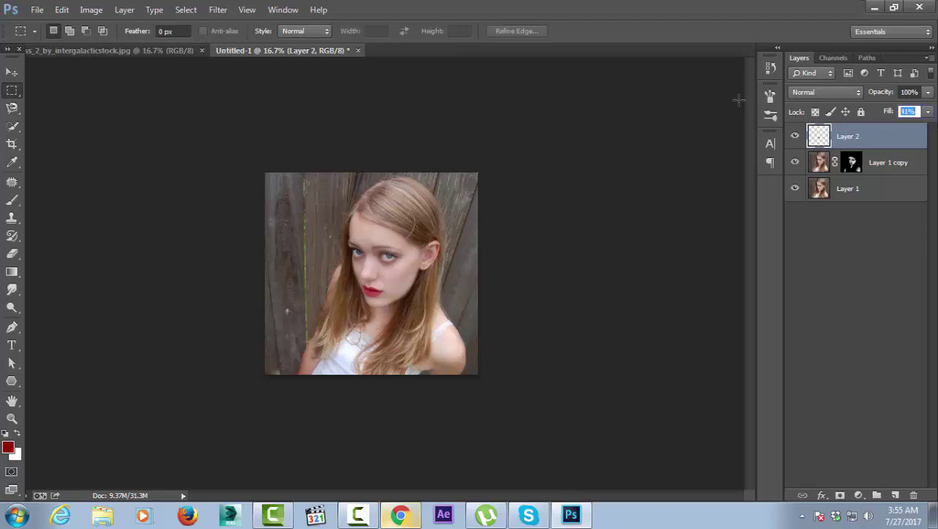
text(35)
text(0)
click(8, 448)
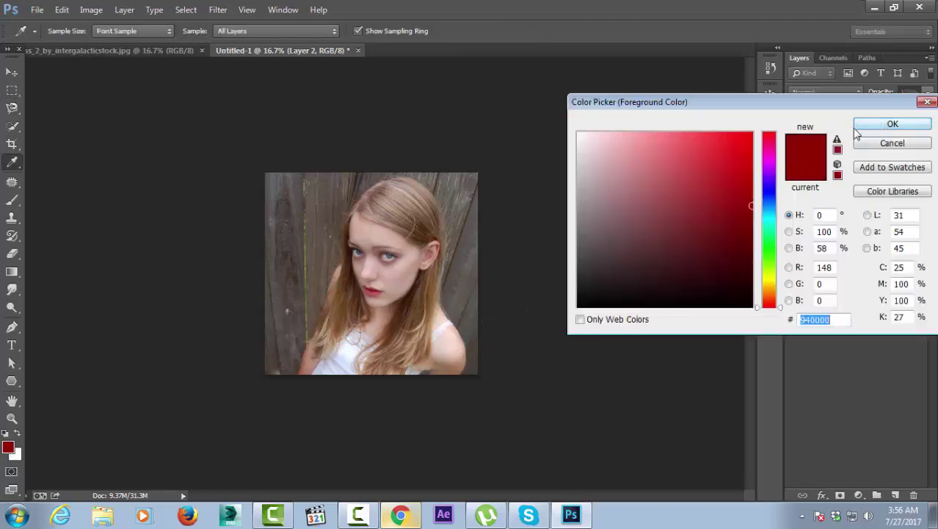
text(ff0000)
click(893, 125)
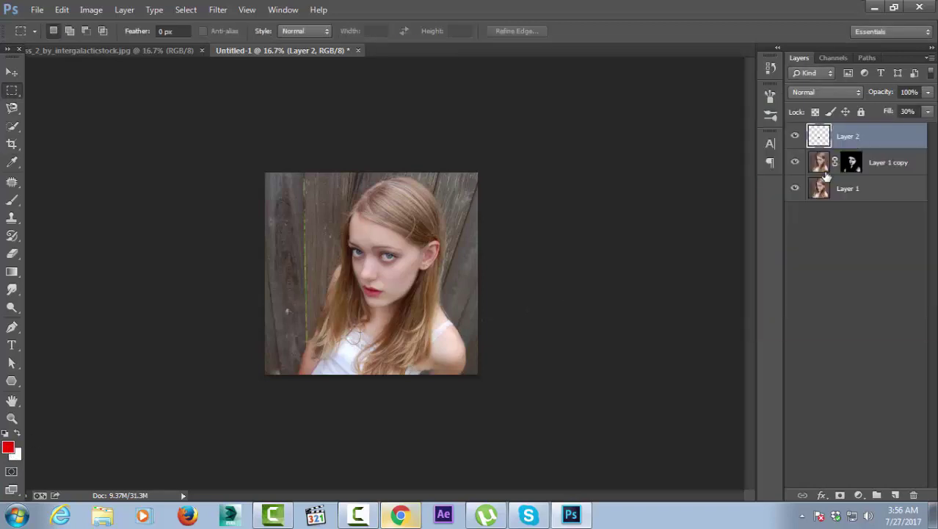
- Reload the lip selection and enlarge the Brush to 500 pixels
ctrl+click(821, 155)
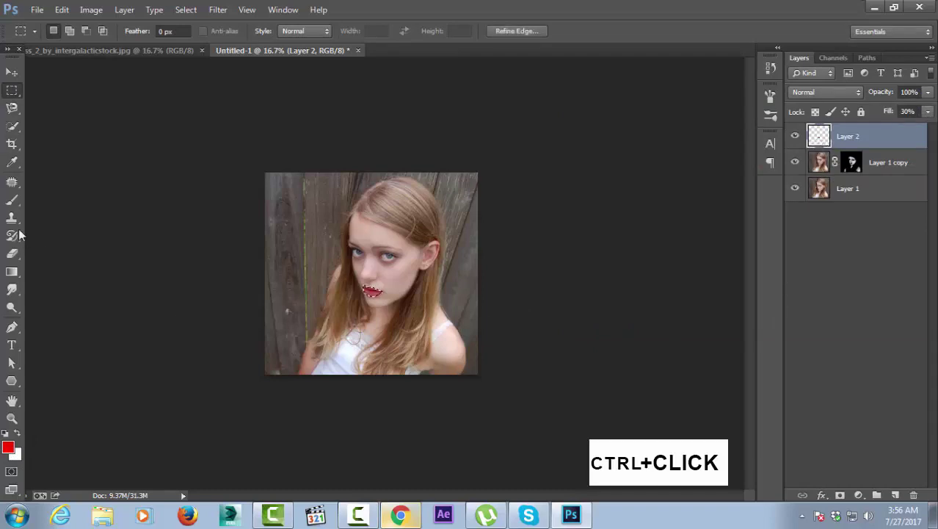
click(10, 203)
key(bracketright)
key(bracketright)
key(bracketright)
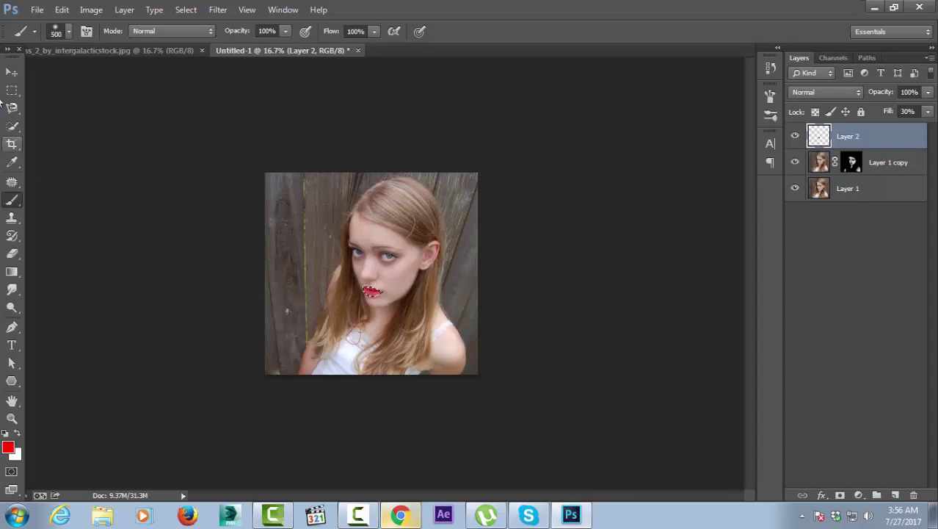
click(12, 89)
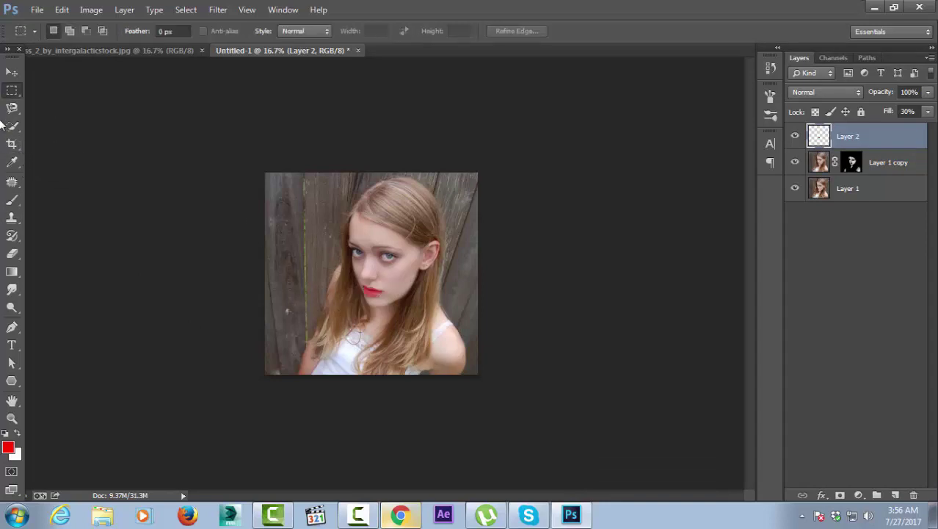
- Add a new Layer 3 and dab red onto the right cheek with a smaller soft brush
key(ctrl+plus)
key(ctrl+plus)
key(ctrl+plus)
key(ctrl+plus)
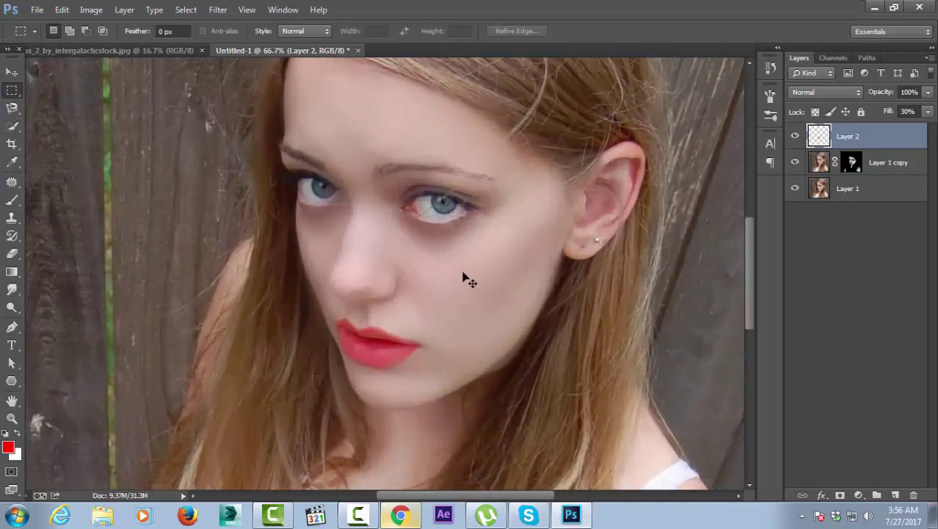
key(ctrl+plus)
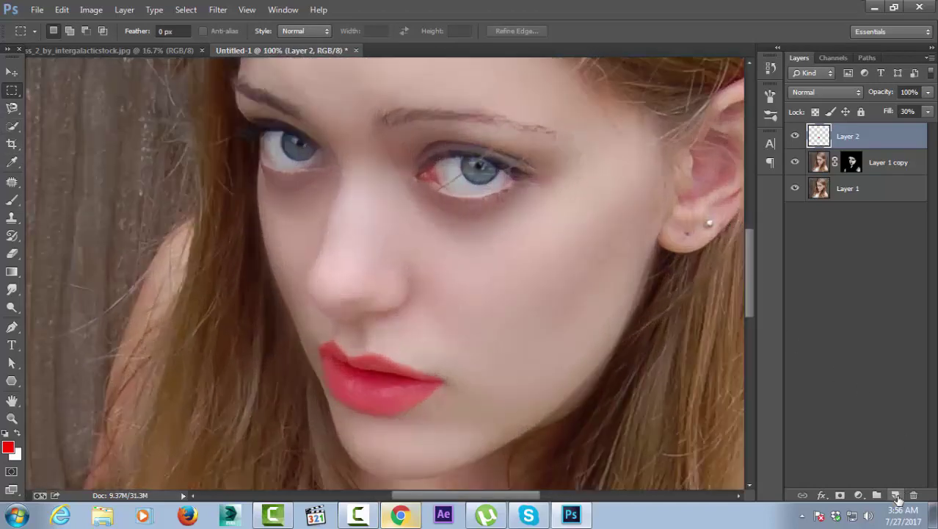
click(895, 494)
drag(470, 303, 399, 252)
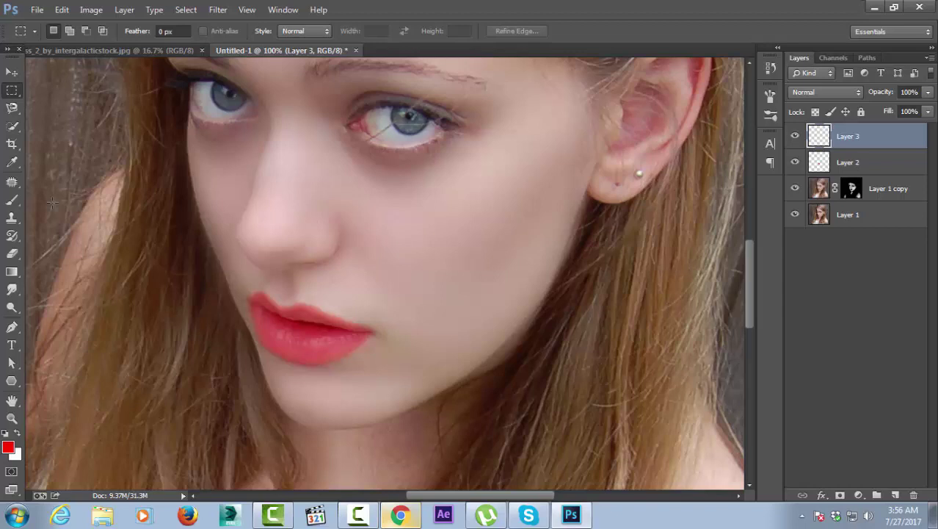
click(11, 200)
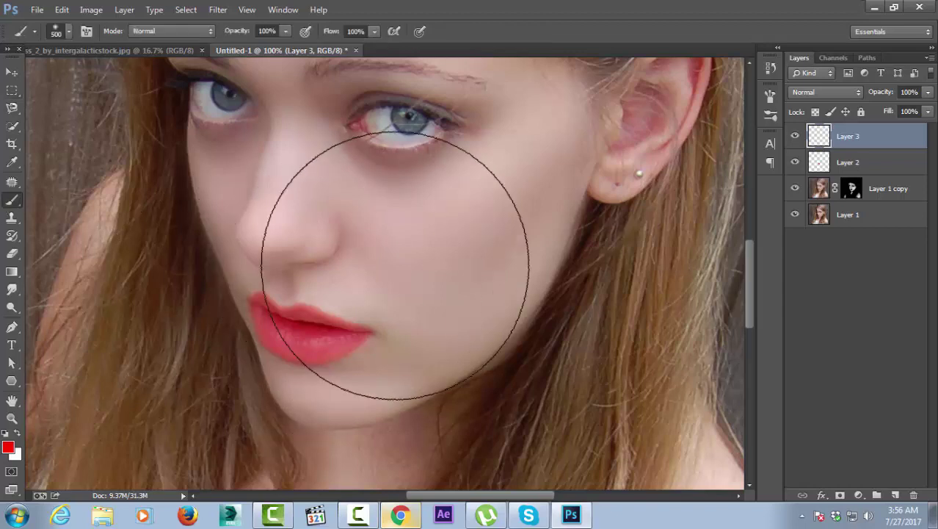
key(bracketleft)
key(bracketleft)
key(bracketleft)
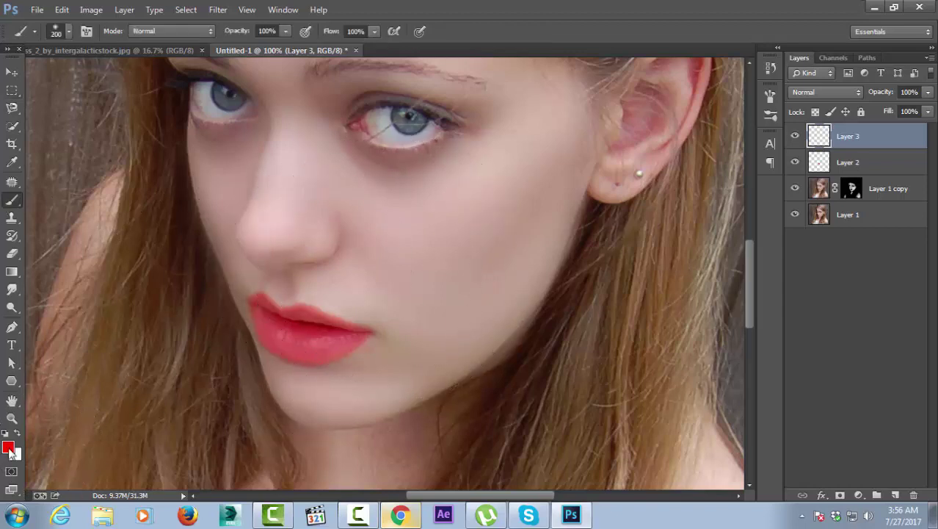
click(8, 447)
click(861, 125)
key(bracketleft)
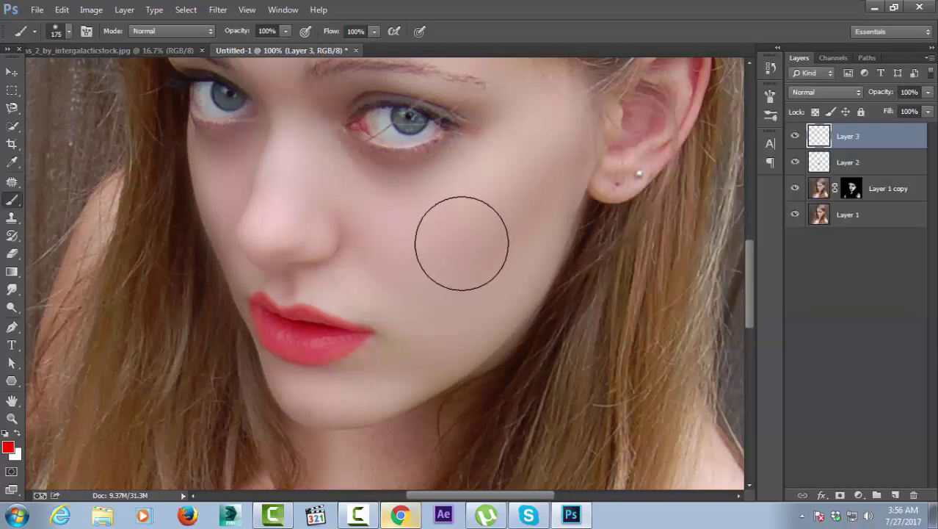
click(451, 247)
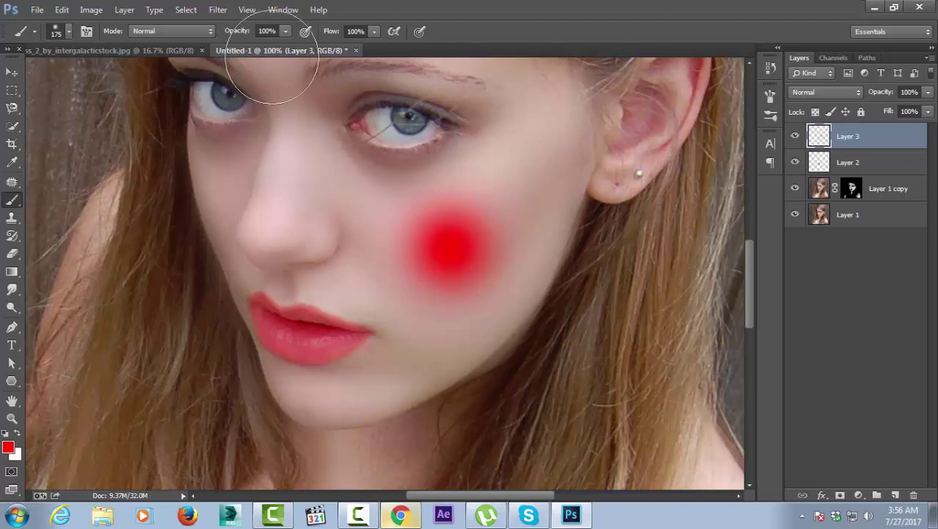
- Apply a Gaussian Blur of about 55 pixels to the red dab on Layer 3
click(218, 10)
mouse_move(225, 162)
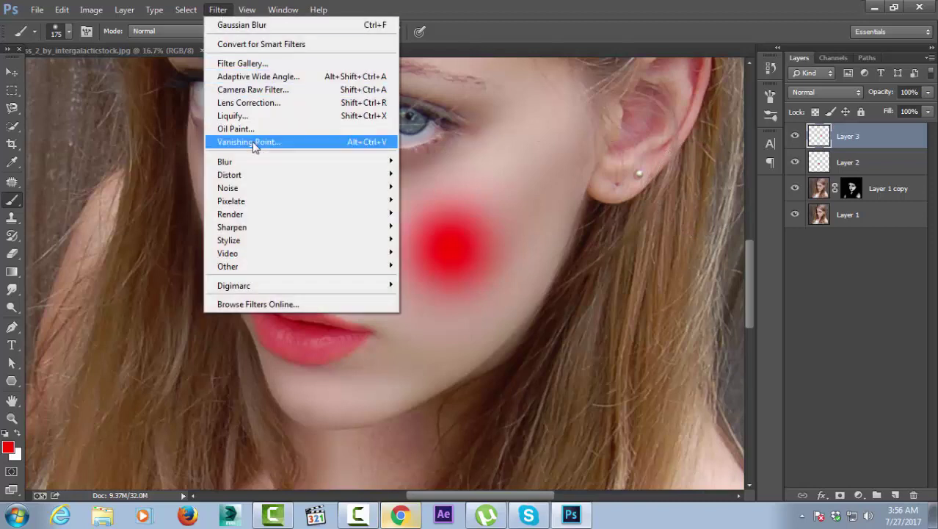
click(436, 258)
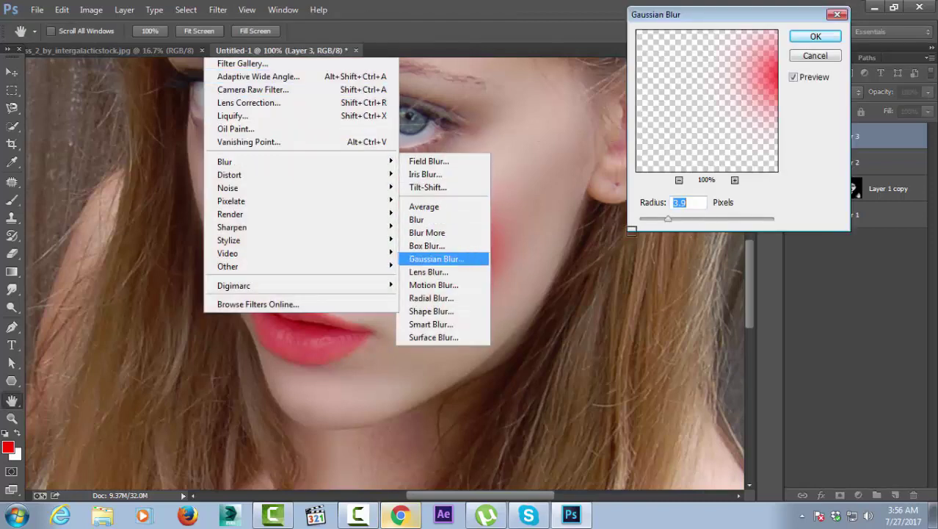
drag(690, 219, 717, 221)
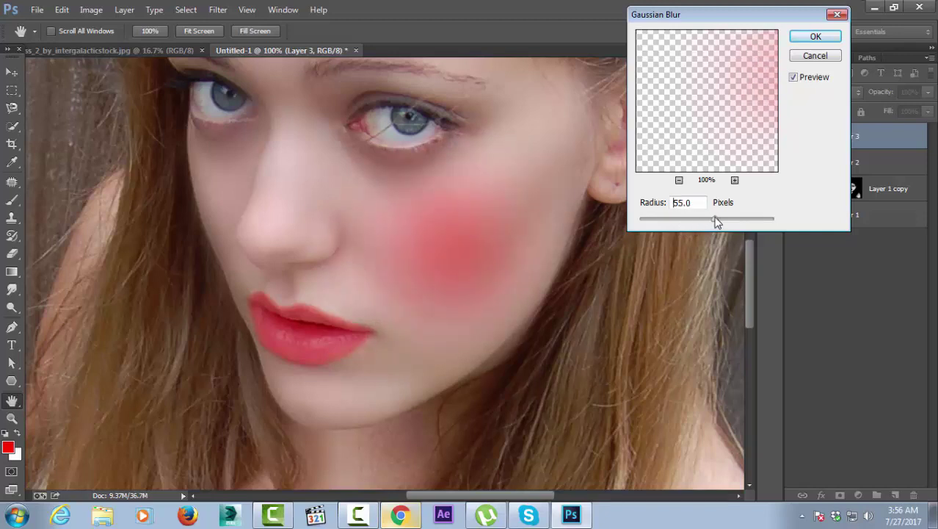
drag(718, 221, 722, 222)
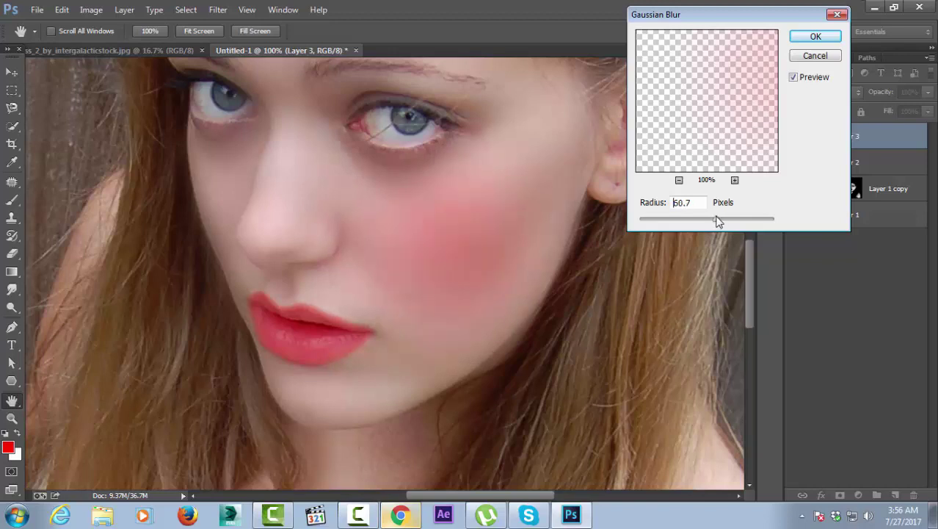
click(717, 222)
text(55)
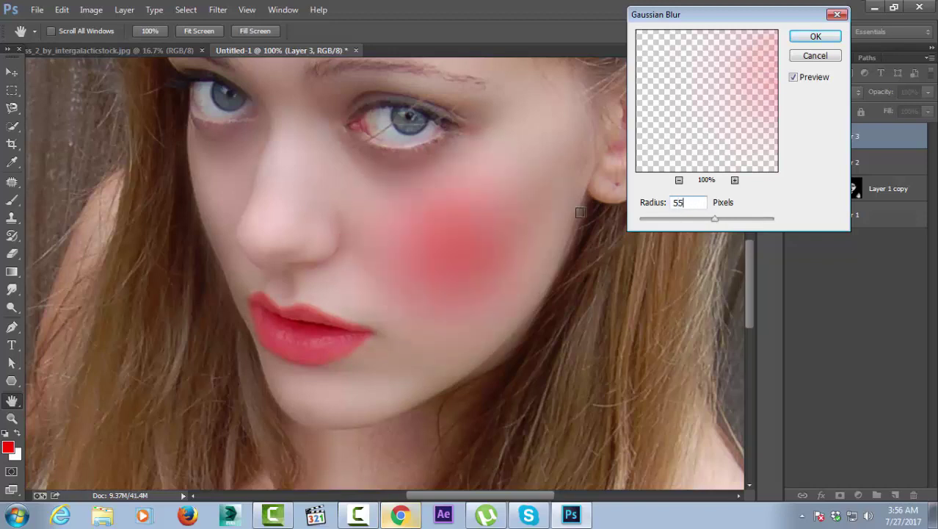
text(60)
click(814, 36)
click(795, 137)
click(795, 138)
key(ctrl+minus)
- Lower the Layer 3 blush fill to 83%
key(ctrl+minus)
click(795, 138)
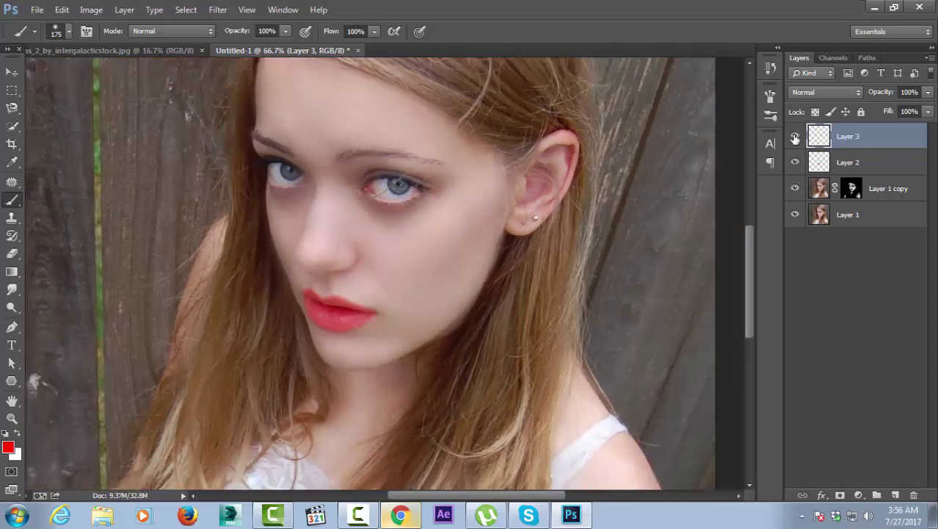
click(795, 137)
key(ctrl+minus)
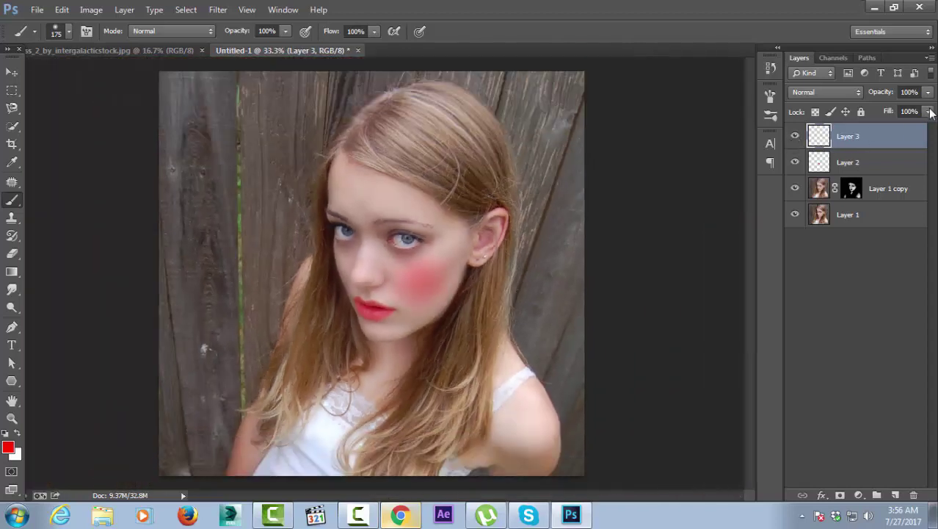
drag(930, 111, 917, 132)
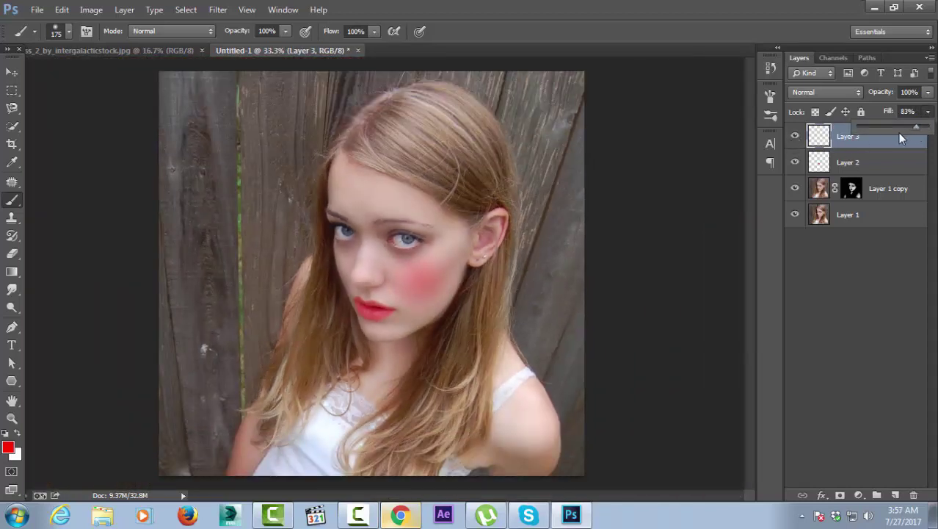
- Nudge the blush slightly down on the cheek and lower its fill to 77%
key(ctrl+t)
drag(447, 255, 443, 265)
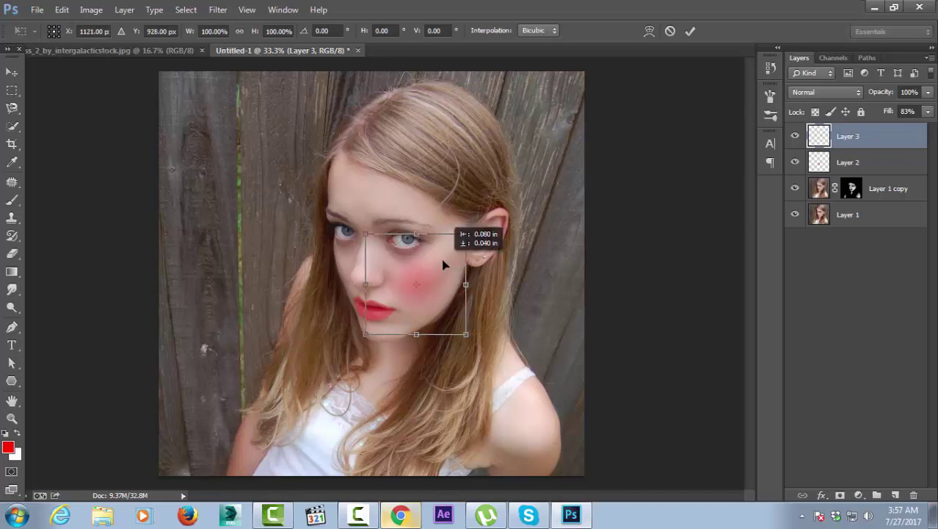
key(Return)
key(b)
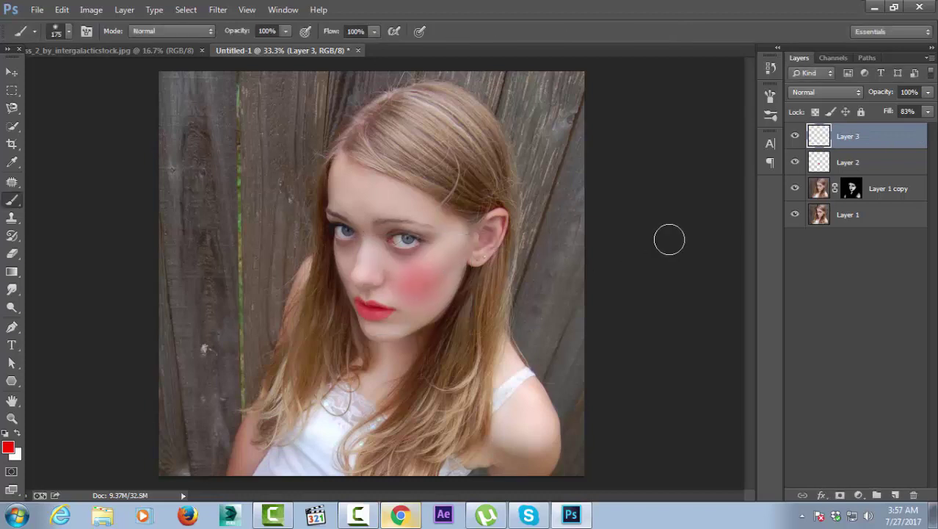
click(927, 112)
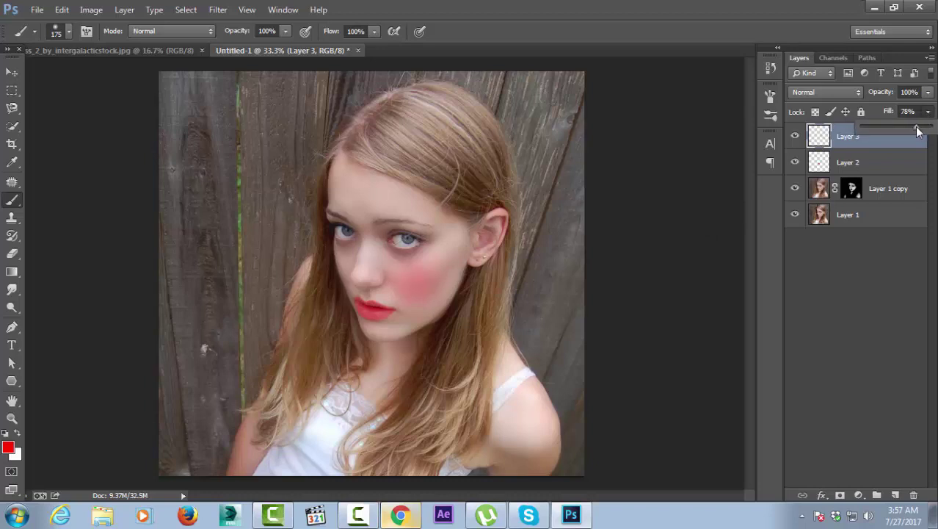
click(795, 136)
click(795, 135)
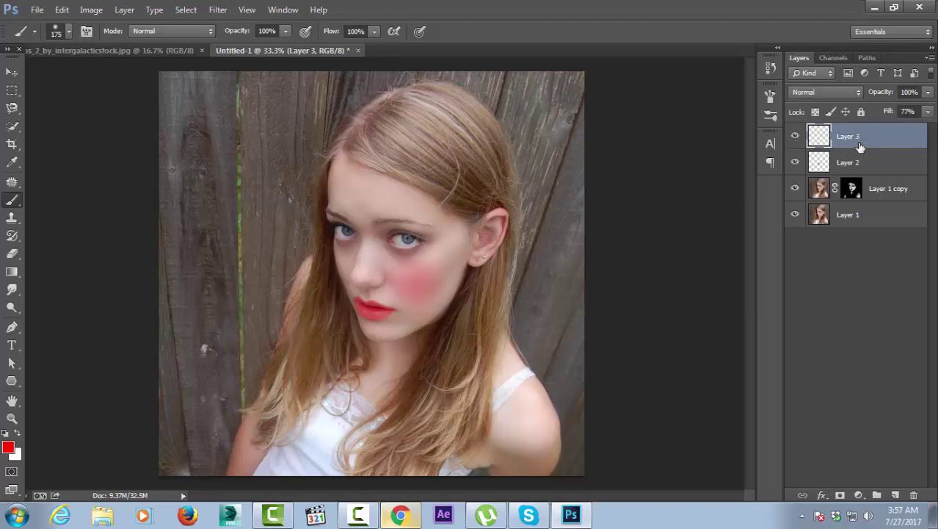
- Duplicate the blush layer, move the copy to the left cheek and scale it to about 50%
key(ctrl+j)
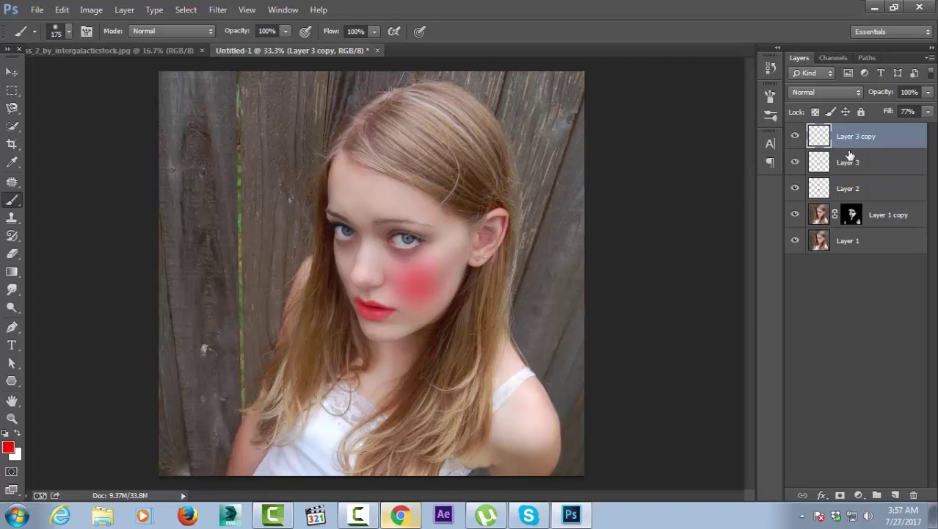
key(ctrl+t)
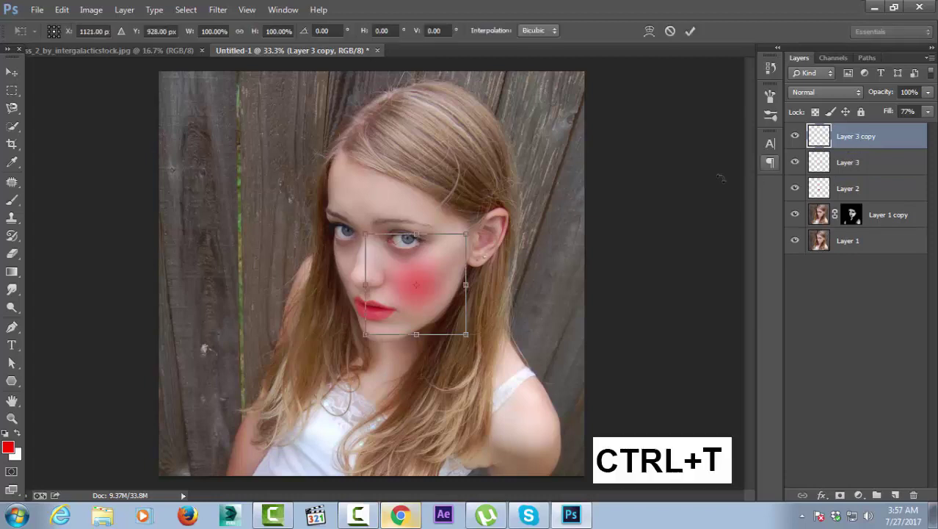
drag(444, 277, 372, 263)
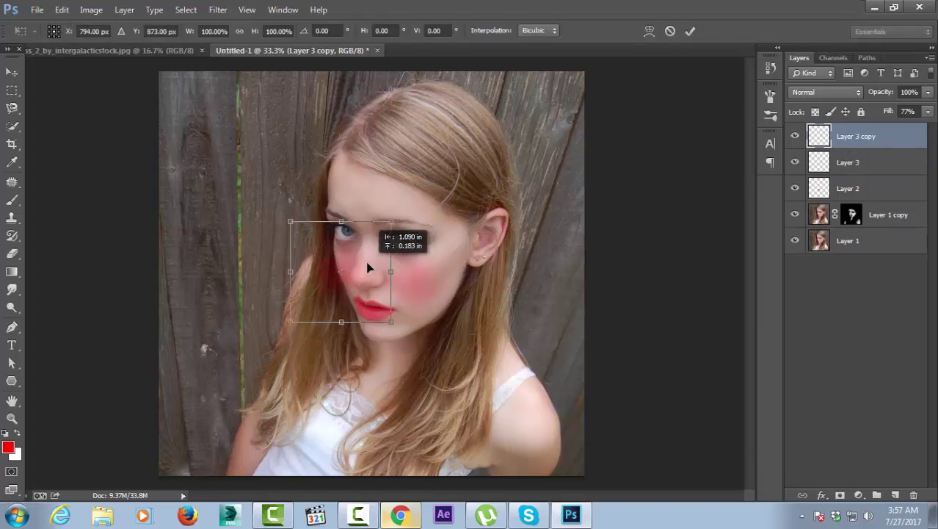
key(ctrl+plus)
key(ctrl+plus)
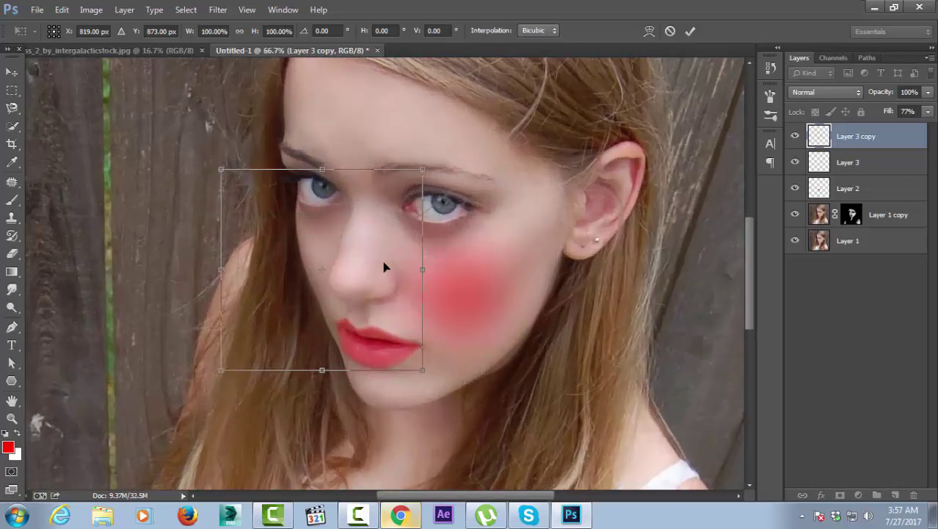
key(ctrl+plus)
mouse_move(447, 116)
mouse_down()
mouse_move(371, 179)
mouse_move(347, 217)
mouse_up()
mouse_move(325, 258)
mouse_down()
mouse_move(313, 245)
mouse_move(310, 251)
mouse_up()
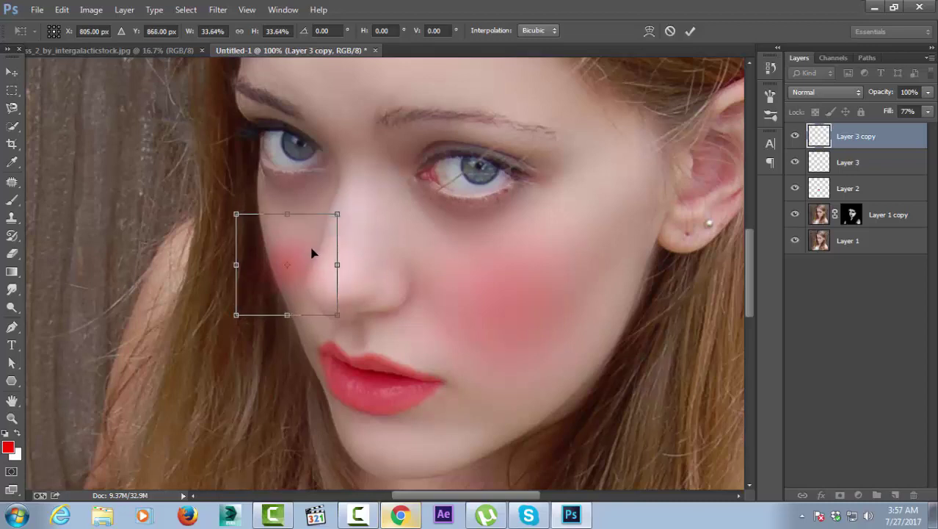
mouse_move(334, 212)
mouse_down()
mouse_move(366, 188)
mouse_move(331, 231)
mouse_up()
- Commit the blush copy and erase the part spilling onto the hair by the left cheek
key(Return)
key(b)
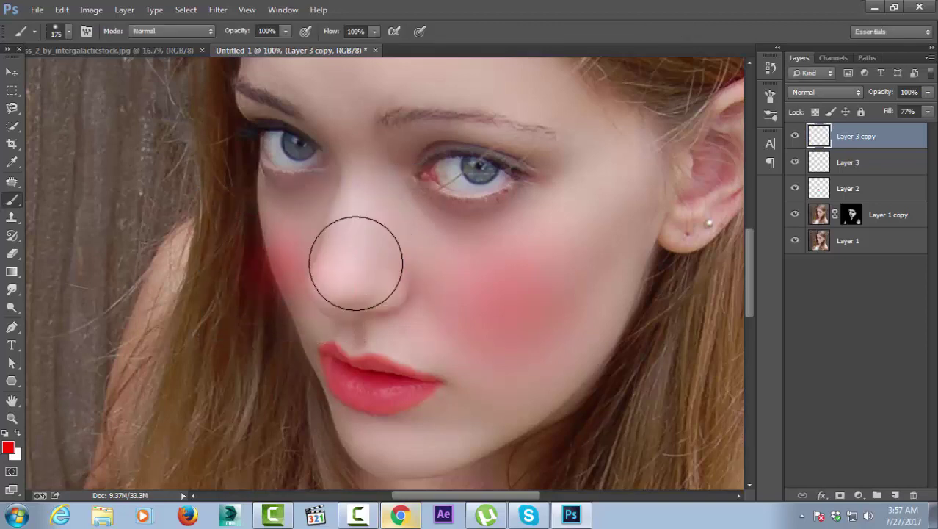
key(e)
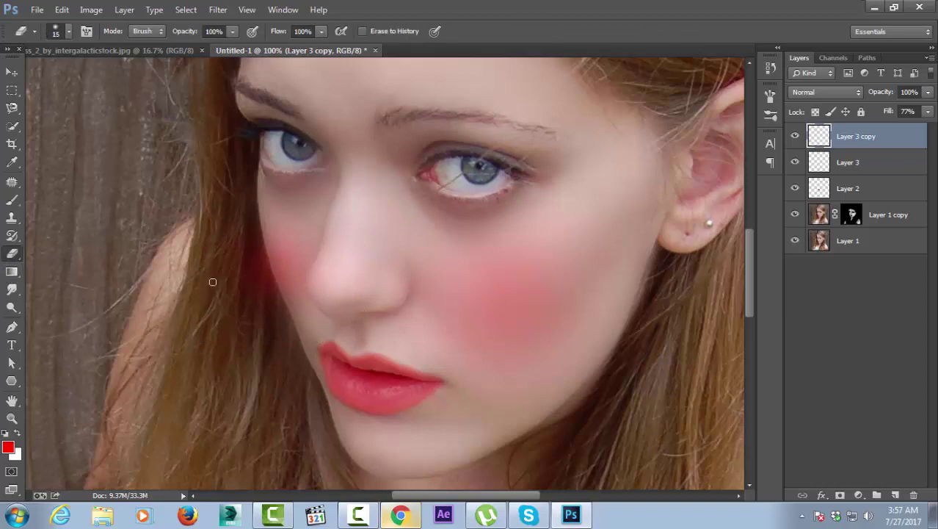
key(bracketright)
key(bracketright)
key(bracketright)
drag(240, 233, 246, 249)
click(12, 72)
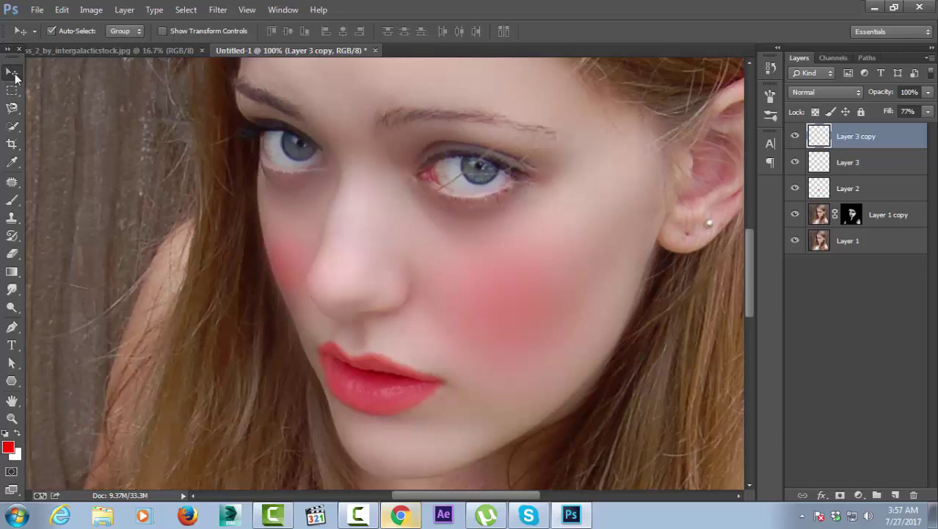
click(878, 218)
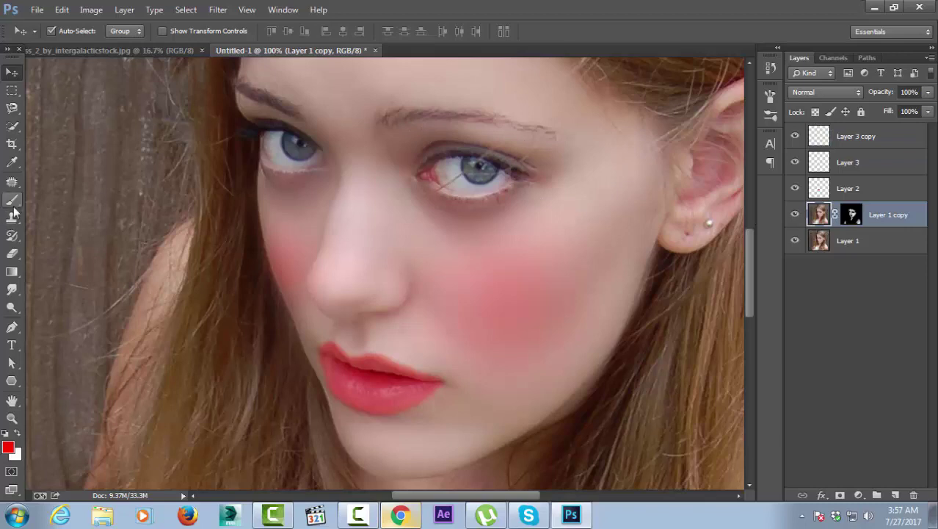
- Set up the Burn tool with a smaller brush on Layer 1 copy
click(11, 289)
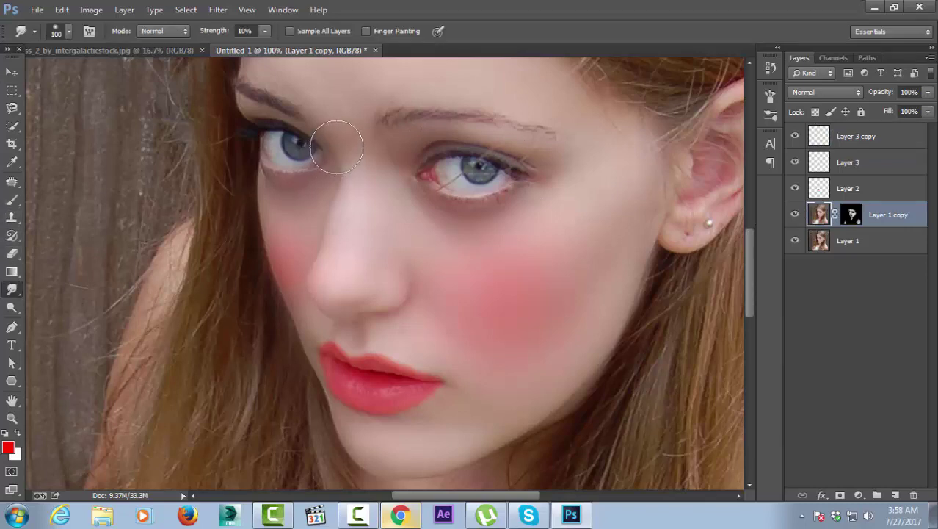
key(bracketleft)
key(bracketleft)
key(bracketleft)
click(11, 307)
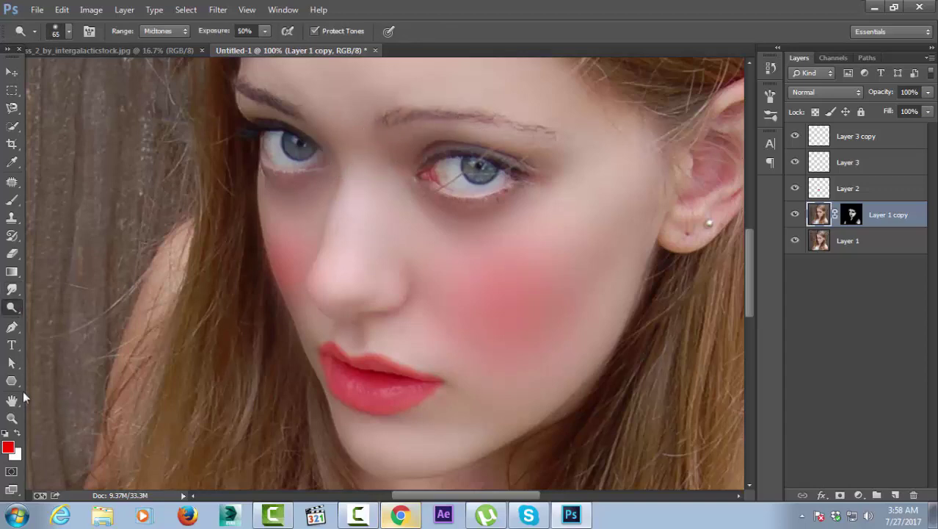
click(6, 433)
right_click(15, 309)
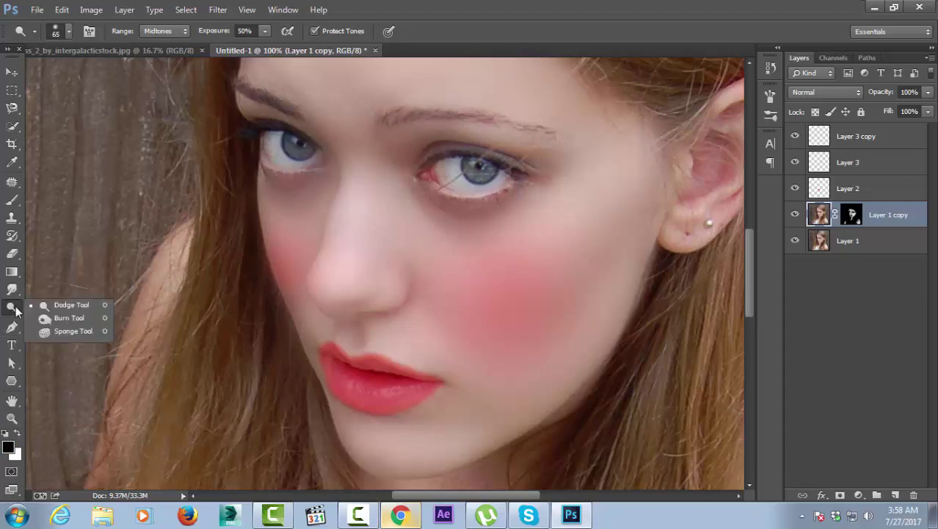
click(69, 317)
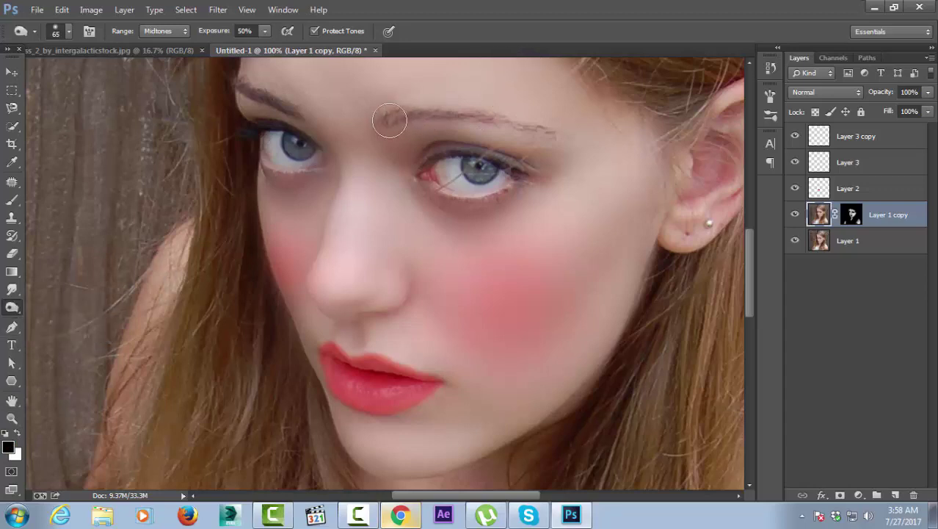
key(bracketleft)
key(bracketleft)
key(bracketleft)
key(alt+period)
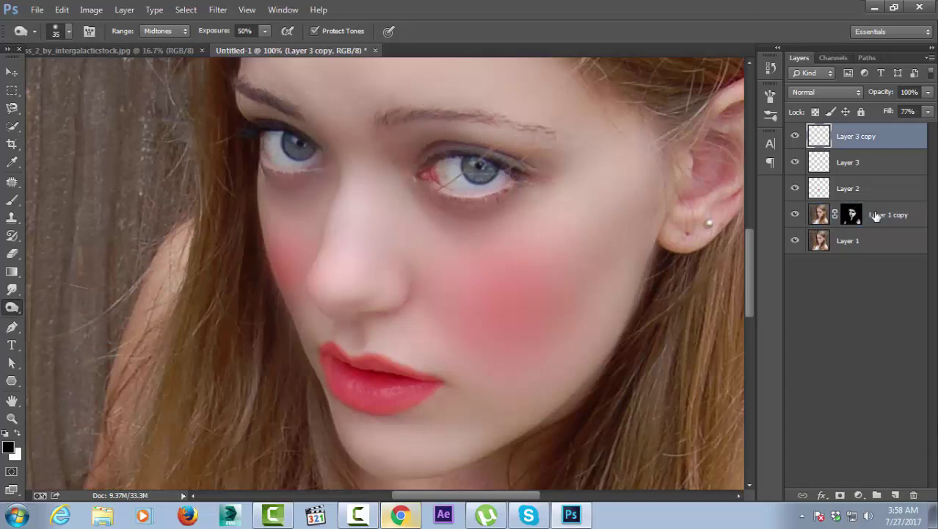
click(876, 215)
- Burn along the eyebrow to darken it, then zoom out to 33.3%
mouse_move(383, 121)
mouse_down()
mouse_move(418, 111)
mouse_move(553, 134)
mouse_up()
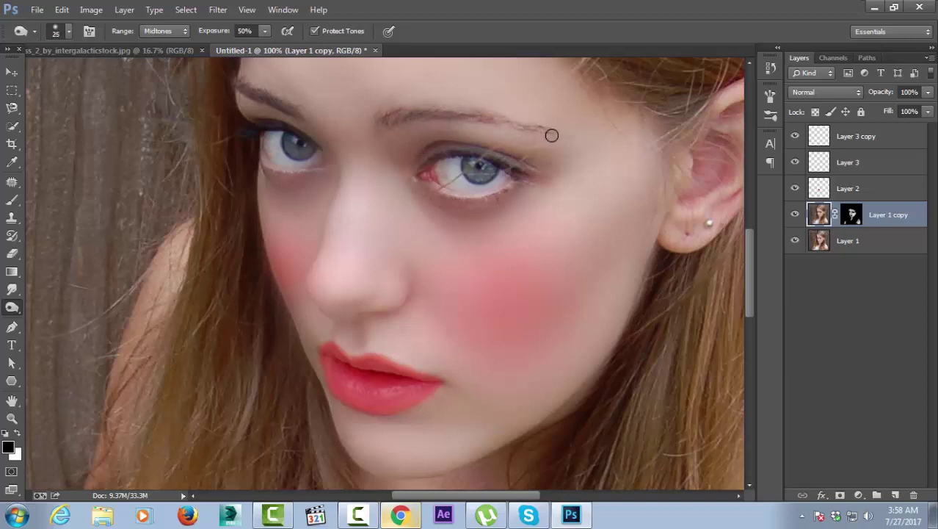
drag(294, 113, 237, 79)
scroll(708, 213, down, 1)
scroll(708, 213, down, 1)
scroll(753, 255, down, 1)
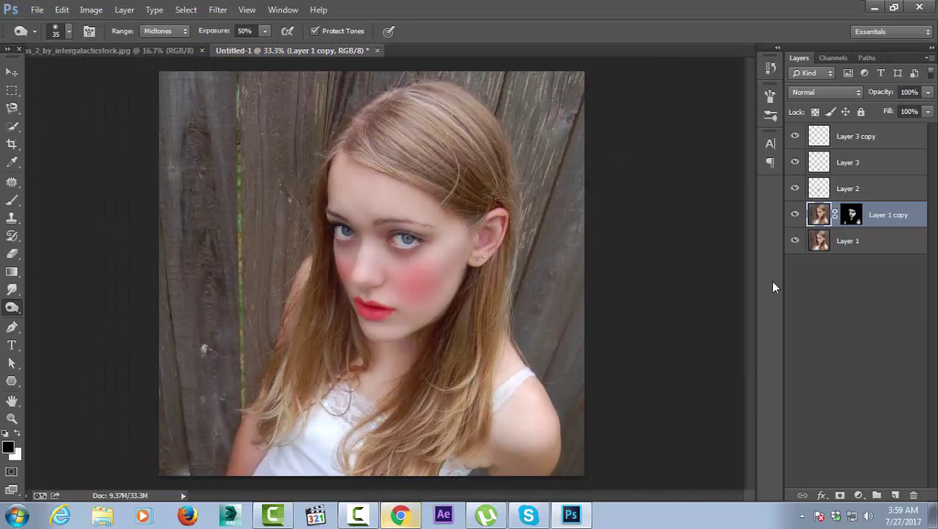
- Set Layer 3's blush fill to 60%
click(853, 195)
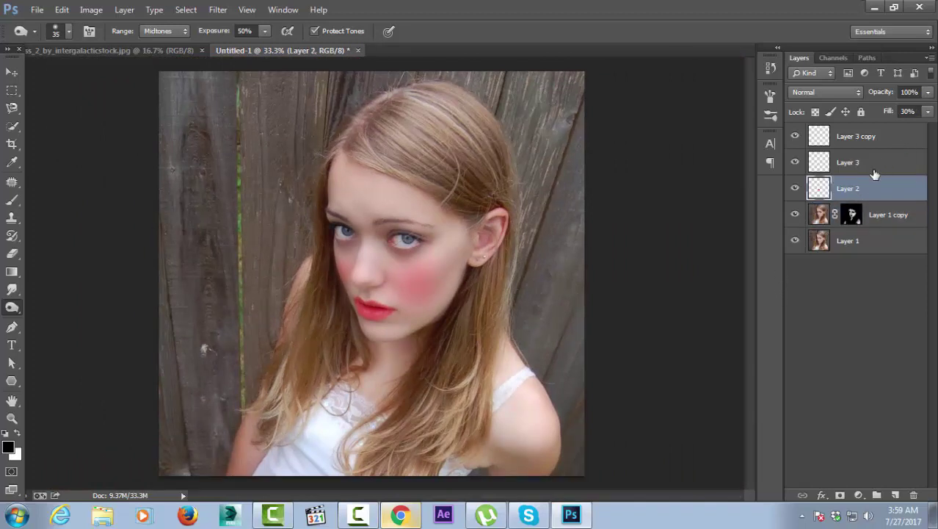
click(874, 169)
click(908, 111)
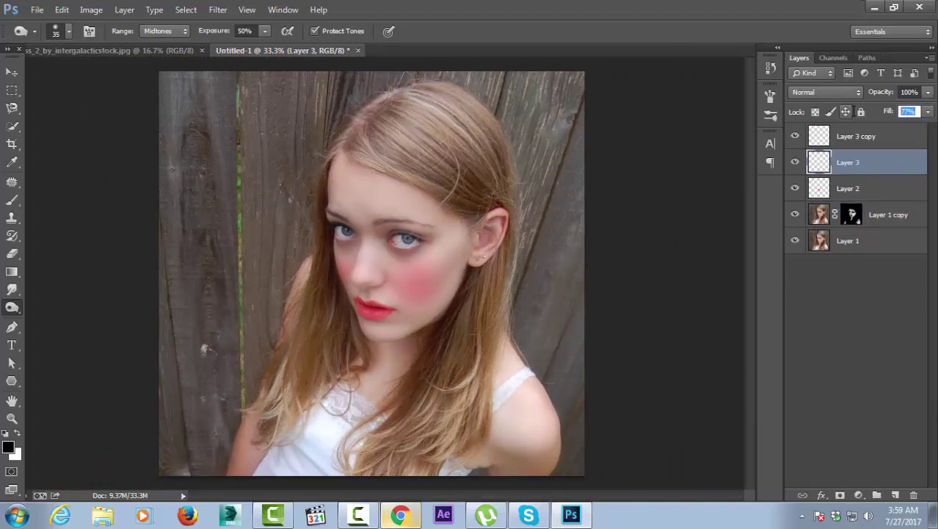
text(60)
- Set Layer 3 copy's fill to 60% as well and zoom in on the nose and cheek
click(899, 137)
click(920, 112)
text(6)
key(Return)
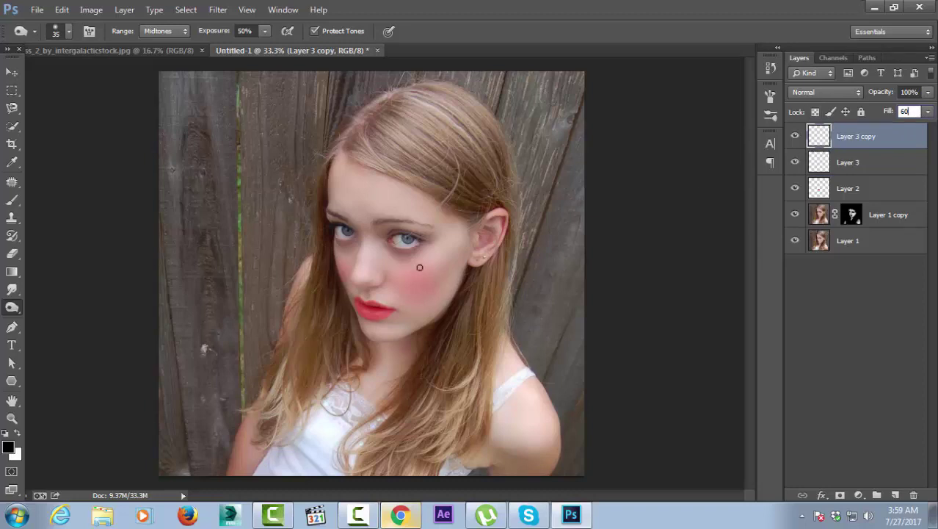
key(ctrl+plus)
key(ctrl+plus)
key(ctrl+plus)
key(ctrl+plus)
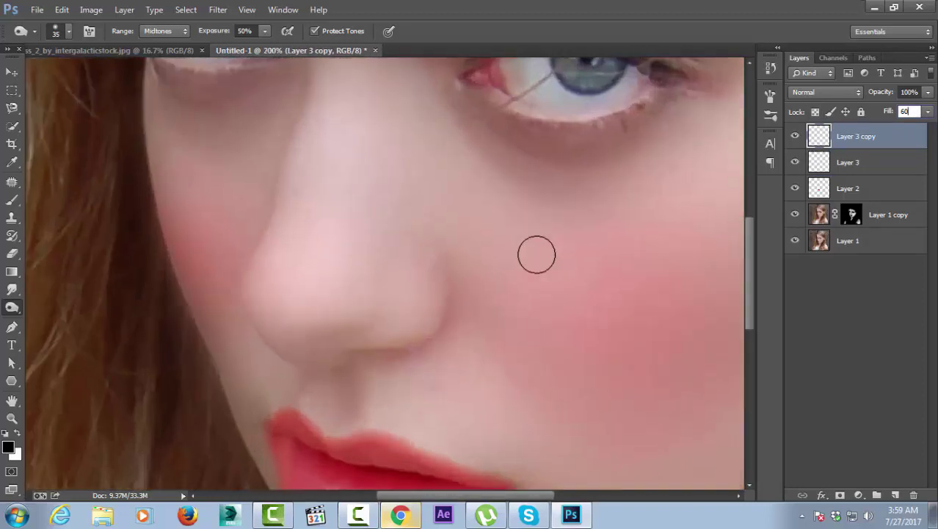
click(14, 72)
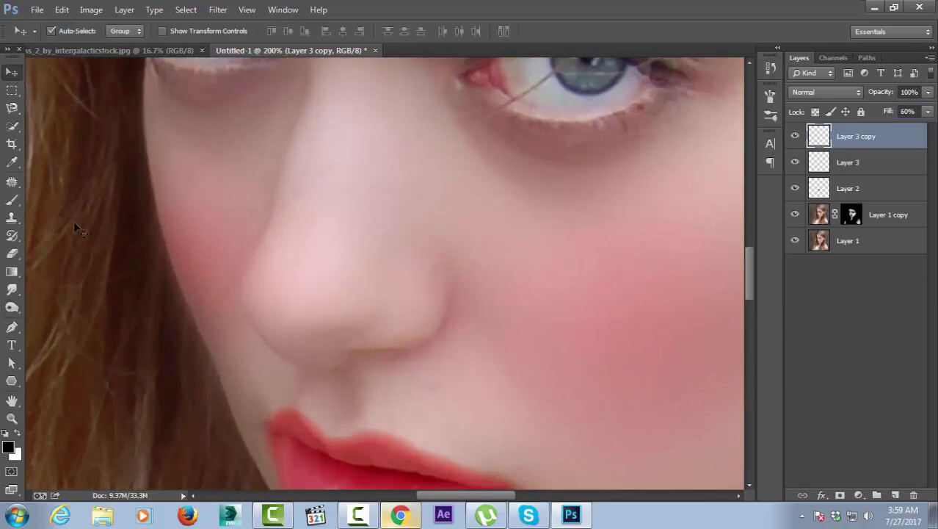
click(20, 253)
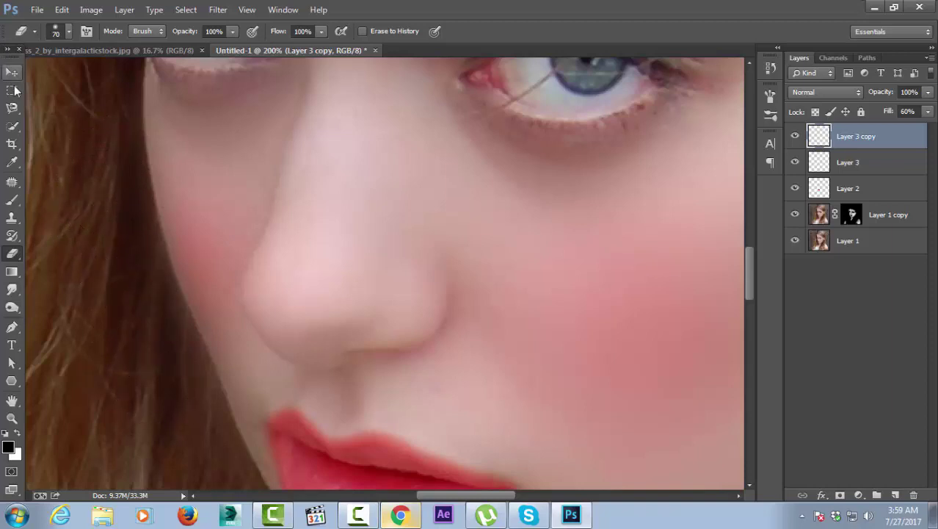
- Nudge the left-cheek blush on Layer 3 copy slightly down, then zoom out to the whole head
click(11, 72)
drag(184, 236, 185, 235)
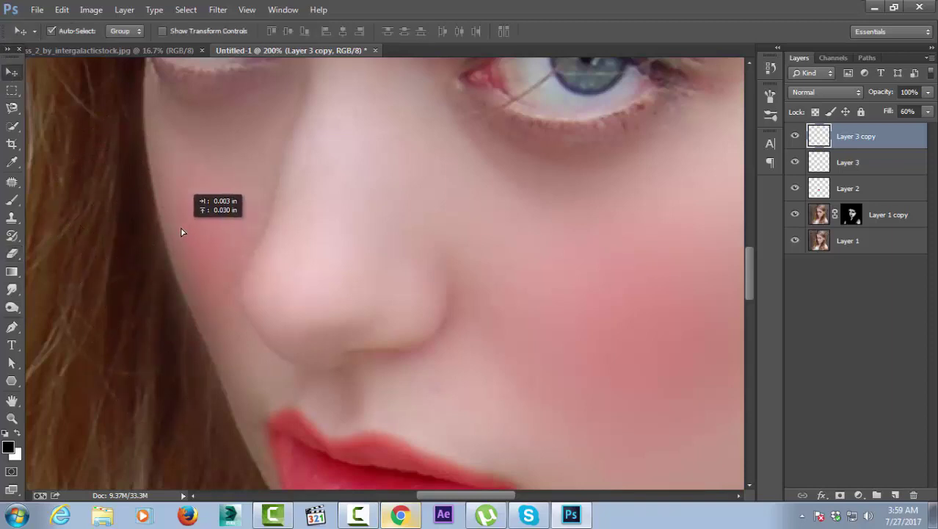
click(12, 253)
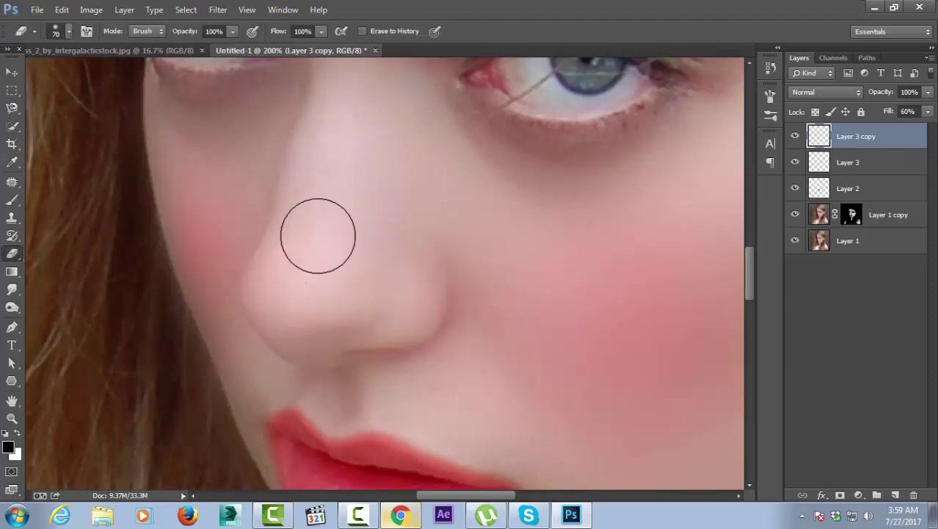
key(ctrl+minus)
mouse_move(483, 216)
mouse_down()
mouse_move(477, 302)
mouse_move(454, 374)
mouse_up()
key(ctrl+minus)
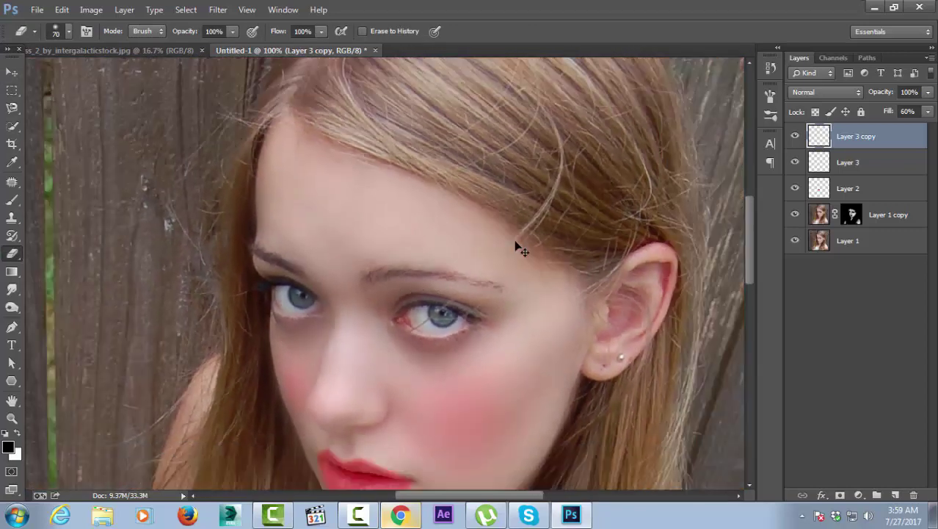
key(ctrl+minus)
key(ctrl+minus)
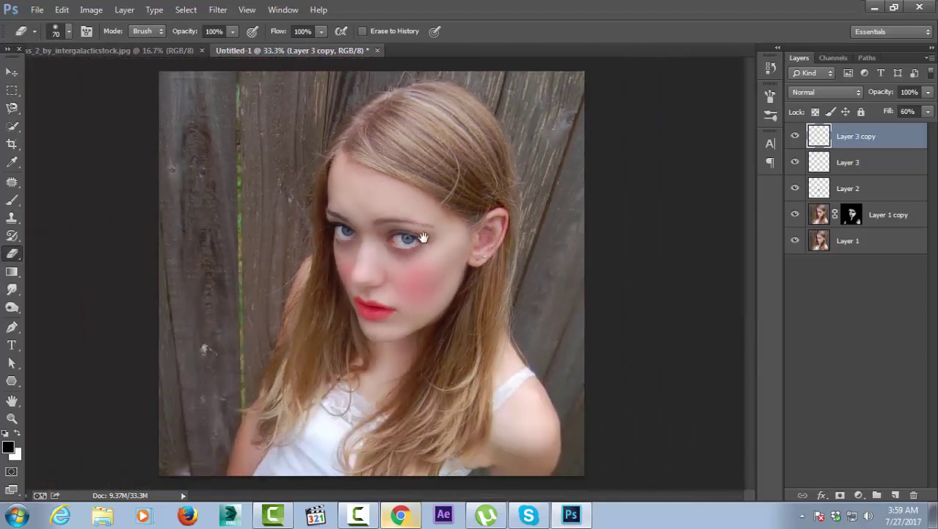
- Add a new Layer 4 and set the foreground colour to pure red ff0000
click(895, 495)
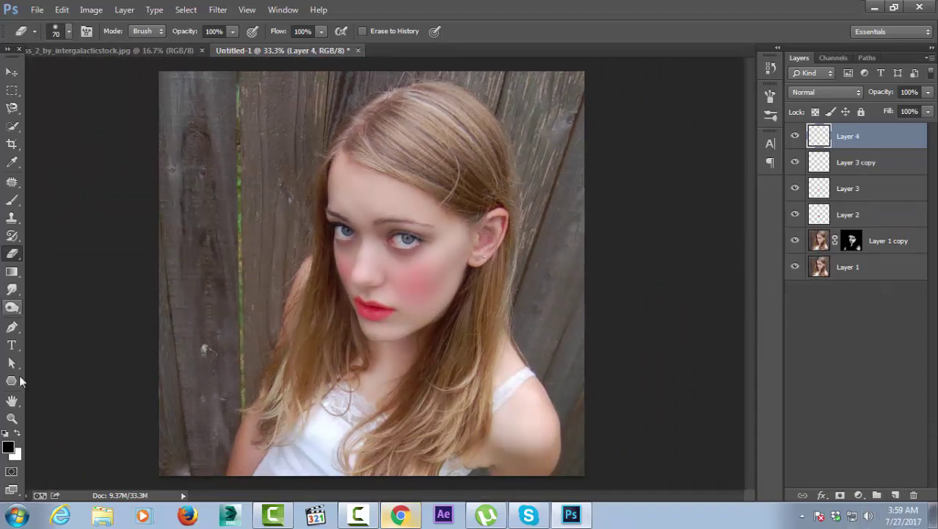
click(9, 448)
text(ff0000)
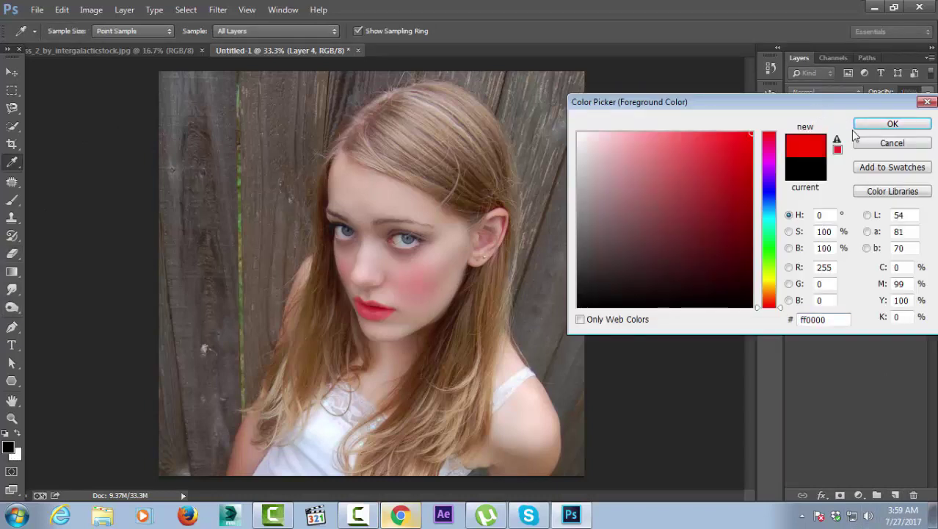
click(878, 127)
key(e)
- Paint red over the top of the hair with a 400-pixel brush
click(12, 200)
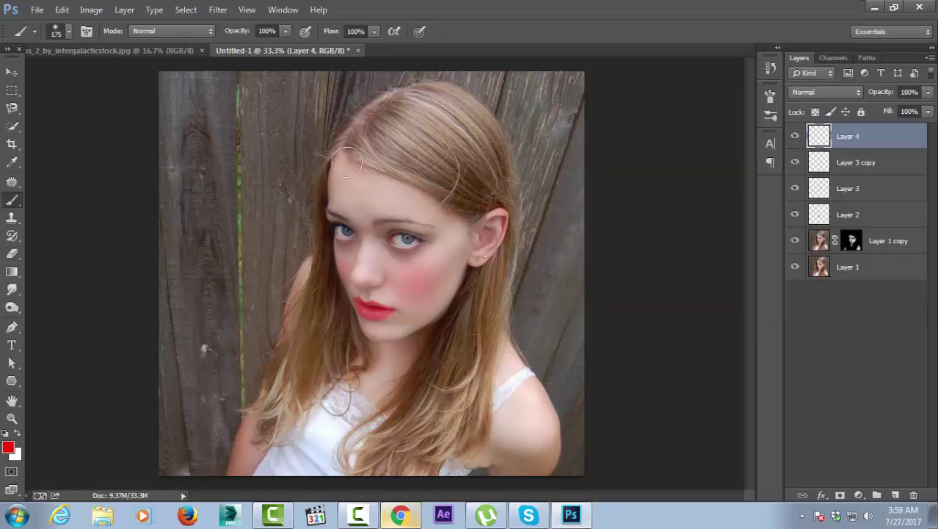
key(bracketright)
key(bracketright)
key(bracketright)
mouse_move(387, 140)
mouse_down()
mouse_move(434, 120)
mouse_move(383, 132)
mouse_up()
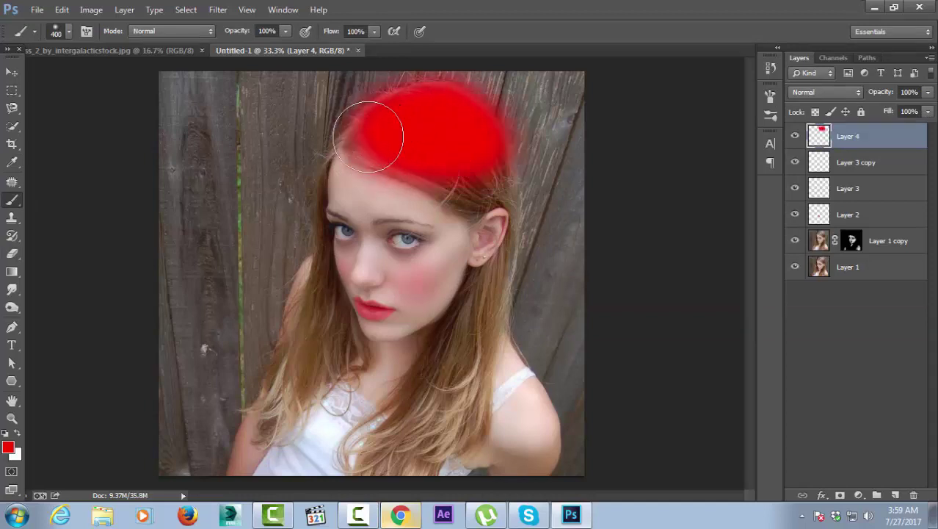
- Paint red down the left hairline and near the ear with a 100-pixel brush
key(ctrl+plus)
key(ctrl+plus)
key(ctrl+plus)
scroll(374, 258, up, 3)
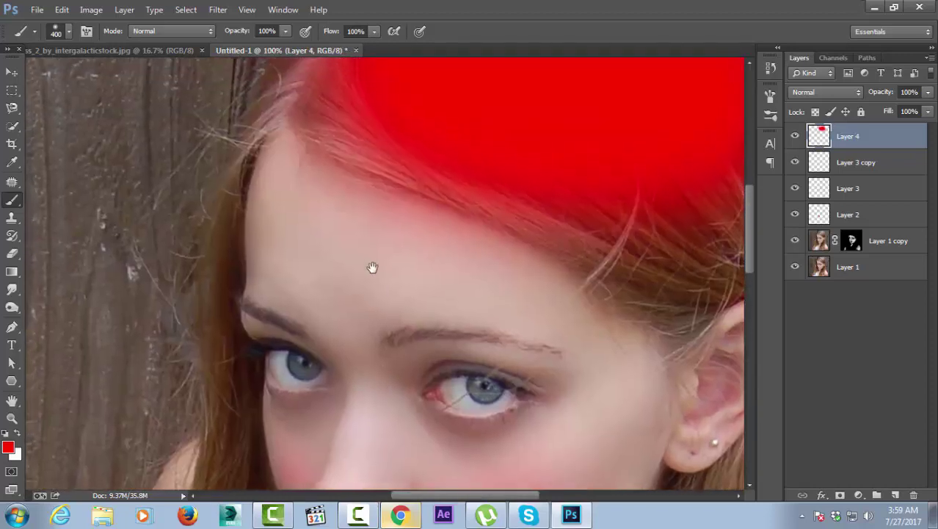
key(ctrl+plus)
key(bracketleft)
key(bracketleft)
key(bracketleft)
key(bracketleft)
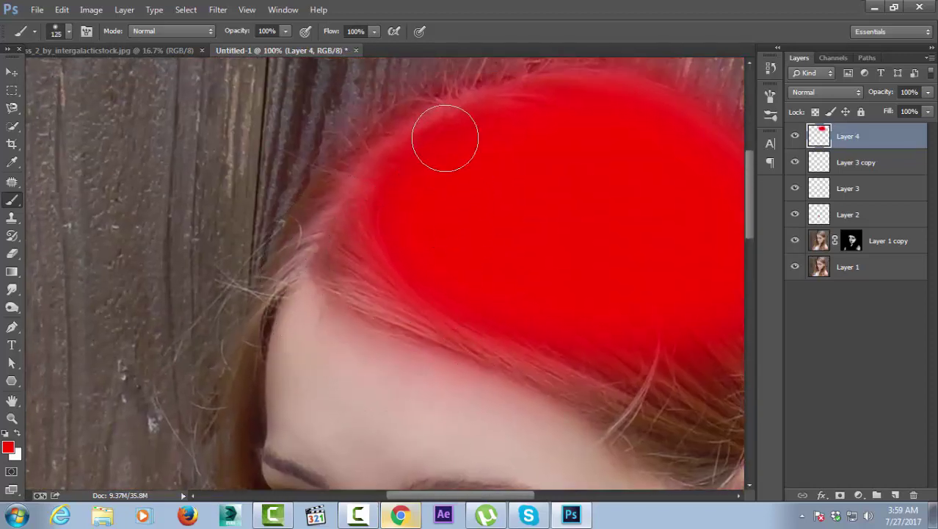
key(bracketleft)
key(bracketleft)
mouse_move(389, 157)
mouse_down()
mouse_move(332, 203)
mouse_move(308, 245)
mouse_move(340, 263)
mouse_move(347, 252)
mouse_move(405, 316)
mouse_move(656, 392)
mouse_move(345, 210)
mouse_up()
mouse_move(394, 282)
mouse_down()
mouse_move(408, 290)
mouse_move(369, 276)
mouse_move(482, 241)
mouse_move(398, 211)
mouse_move(473, 215)
mouse_move(532, 143)
mouse_move(565, 216)
mouse_move(519, 236)
mouse_move(492, 278)
mouse_move(423, 307)
mouse_move(483, 287)
mouse_move(565, 282)
mouse_move(582, 319)
mouse_move(582, 347)
mouse_move(577, 398)
mouse_move(558, 426)
mouse_move(534, 220)
mouse_move(523, 268)
mouse_move(436, 314)
mouse_move(538, 308)
mouse_move(524, 398)
mouse_move(503, 411)
mouse_move(534, 177)
mouse_up()
mouse_move(534, 130)
mouse_down()
mouse_move(513, 111)
mouse_move(465, 132)
mouse_move(454, 109)
mouse_move(402, 239)
mouse_move(474, 246)
mouse_move(547, 165)
mouse_move(541, 218)
mouse_move(490, 367)
mouse_move(397, 381)
mouse_move(464, 226)
mouse_move(406, 212)
mouse_move(340, 318)
mouse_move(339, 341)
mouse_move(398, 335)
mouse_move(352, 337)
mouse_up()
- Paint red over the lower hair past the shoulder and beside the neck
scroll(381, 368, down, 1)
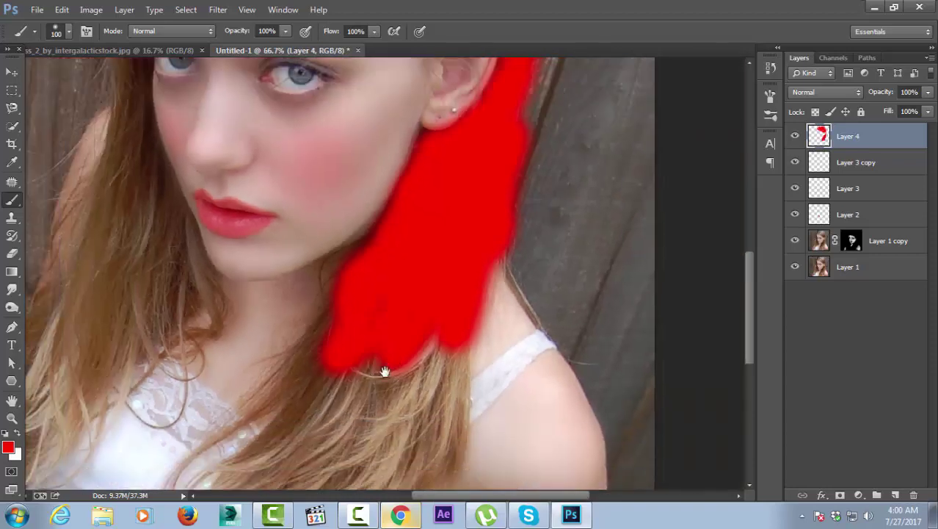
drag(387, 370, 422, 213)
key(bracketright)
key(bracketright)
key(bracketright)
mouse_move(477, 160)
mouse_down()
mouse_move(474, 251)
mouse_move(407, 308)
mouse_move(419, 216)
mouse_move(403, 188)
mouse_move(352, 226)
mouse_move(272, 340)
mouse_move(300, 354)
mouse_move(367, 356)
mouse_up()
key(bracketleft)
key(bracketleft)
key(bracketleft)
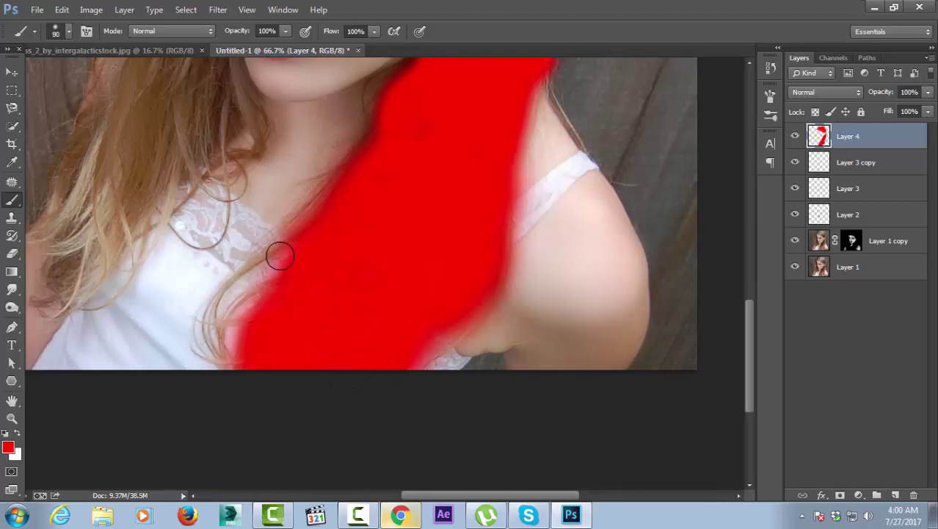
mouse_move(285, 253)
mouse_down()
mouse_move(226, 277)
mouse_move(210, 348)
mouse_move(236, 295)
mouse_move(297, 276)
mouse_up()
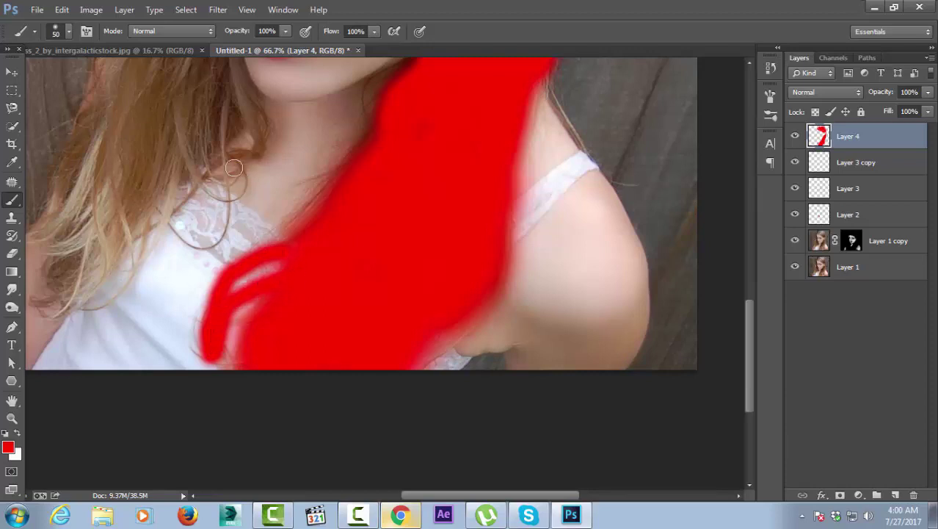
mouse_move(201, 103)
mouse_down()
mouse_move(245, 115)
mouse_move(199, 130)
mouse_move(210, 180)
mouse_move(176, 153)
mouse_move(99, 270)
mouse_move(55, 292)
mouse_move(60, 243)
mouse_move(87, 239)
mouse_move(126, 209)
mouse_move(115, 157)
mouse_move(105, 150)
mouse_move(58, 205)
mouse_move(85, 132)
mouse_move(79, 195)
mouse_up()
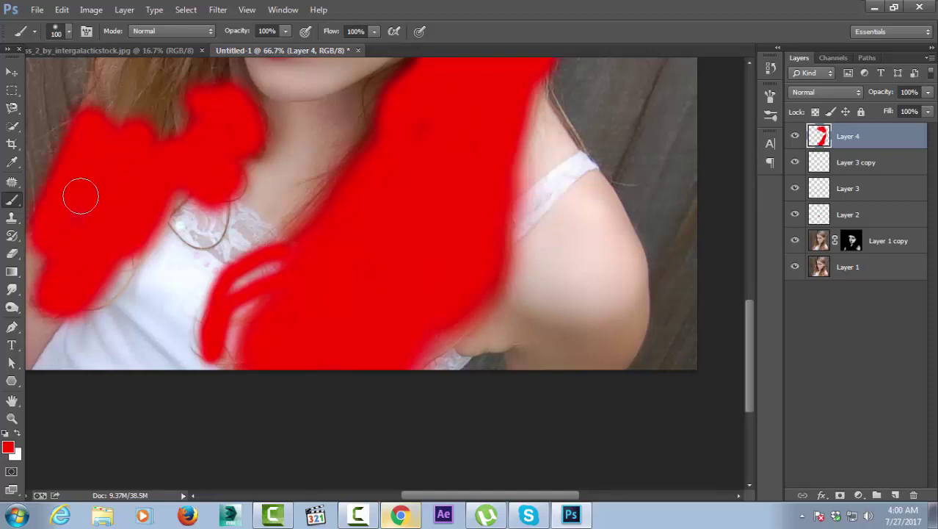
- Fill the gaps in the left-side hair with red
scroll(116, 356, up, 3)
scroll(158, 309, up, 3)
mouse_move(158, 309)
mouse_down()
mouse_move(189, 224)
mouse_move(204, 291)
mouse_up()
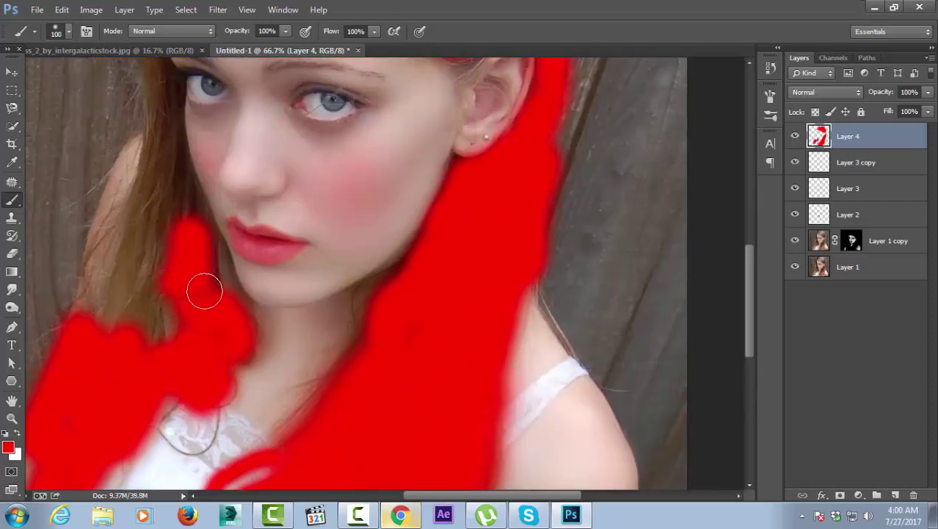
mouse_move(158, 316)
mouse_down()
mouse_move(144, 325)
mouse_move(105, 298)
mouse_move(94, 304)
mouse_move(115, 230)
mouse_move(102, 260)
mouse_move(152, 210)
mouse_move(155, 278)
mouse_move(177, 195)
mouse_move(173, 152)
mouse_move(138, 197)
mouse_move(189, 310)
mouse_up()
mouse_move(202, 253)
mouse_down()
mouse_move(189, 305)
mouse_move(178, 301)
mouse_up()
- Trace red closely along the temple hair edge with a 70-pixel brush, then zoom out to 25%
key(ctrl+plus)
key(ctrl+plus)
key(ctrl+plus)
drag(166, 234, 304, 321)
key(bracketleft)
key(bracketleft)
key(bracketleft)
key(bracketleft)
key(bracketleft)
key(bracketleft)
mouse_move(320, 391)
mouse_down()
mouse_move(331, 391)
mouse_move(350, 321)
mouse_move(268, 278)
mouse_move(226, 368)
mouse_up()
mouse_move(235, 268)
mouse_down()
mouse_move(258, 376)
mouse_move(309, 335)
mouse_move(248, 341)
mouse_move(279, 247)
mouse_move(286, 181)
mouse_move(292, 445)
mouse_up()
mouse_move(324, 404)
mouse_down()
mouse_move(316, 247)
mouse_move(272, 192)
mouse_up()
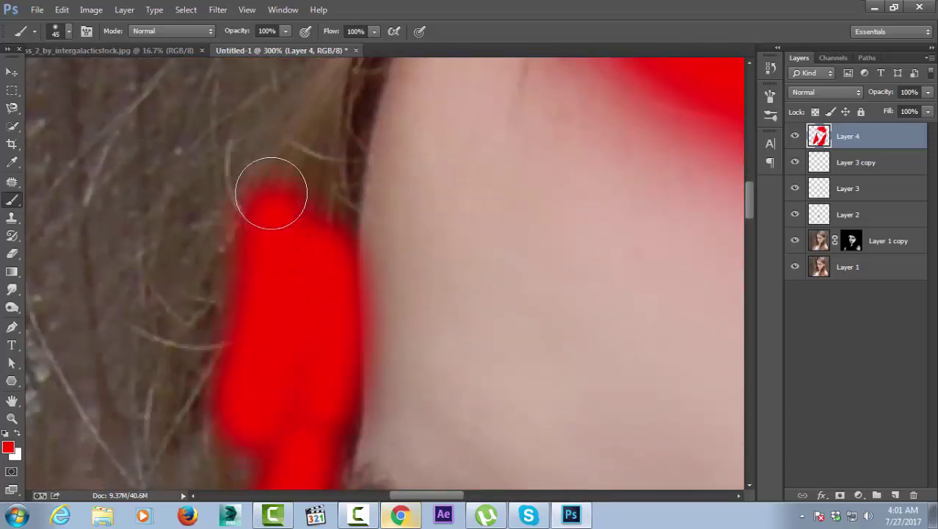
mouse_move(291, 377)
mouse_down()
mouse_move(250, 210)
mouse_move(216, 320)
mouse_move(206, 483)
mouse_up()
mouse_move(255, 278)
mouse_down()
mouse_move(277, 150)
mouse_move(245, 362)
mouse_up()
mouse_move(254, 268)
mouse_down()
mouse_move(299, 192)
mouse_move(282, 251)
mouse_move(258, 272)
mouse_move(300, 130)
mouse_up()
mouse_move(170, 265)
mouse_down()
mouse_move(150, 293)
mouse_move(217, 285)
mouse_move(208, 307)
mouse_up()
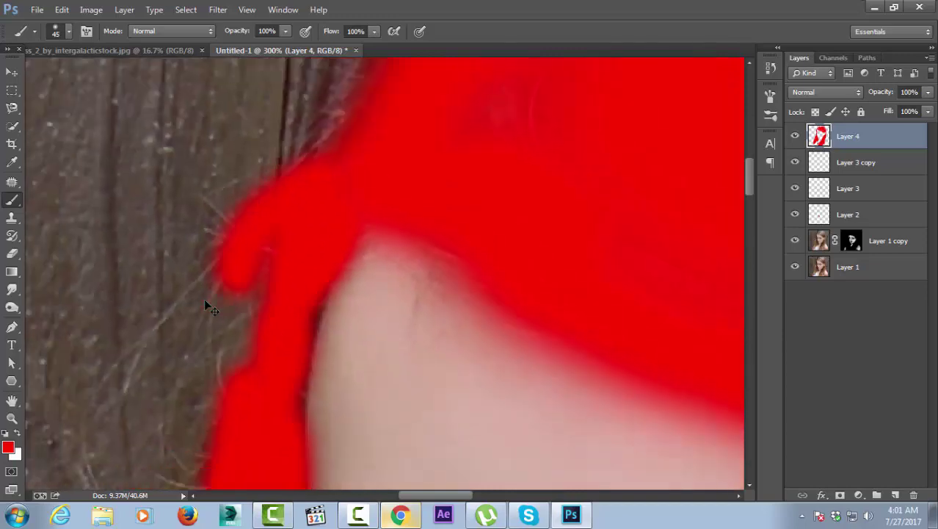
key(ctrl+minus)
key(ctrl+minus)
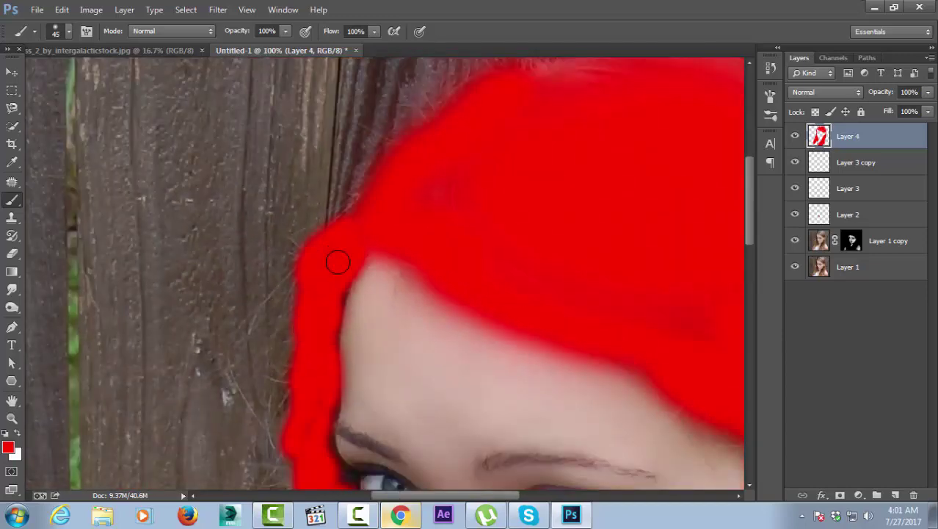
key(ctrl+minus)
key(ctrl+minus)
key(ctrl+minus)
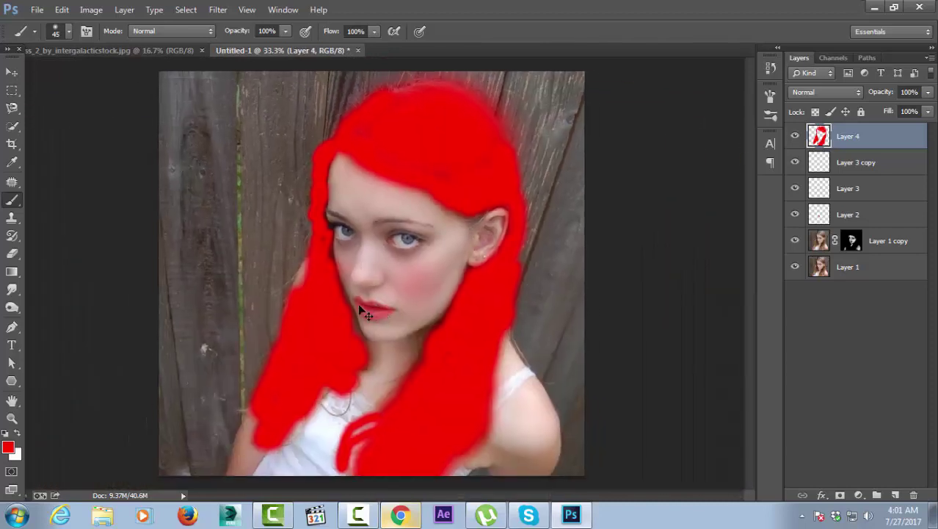
key(ctrl+minus)
- Set Layer 4's blend mode to Screen with Fill at 67%
click(824, 92)
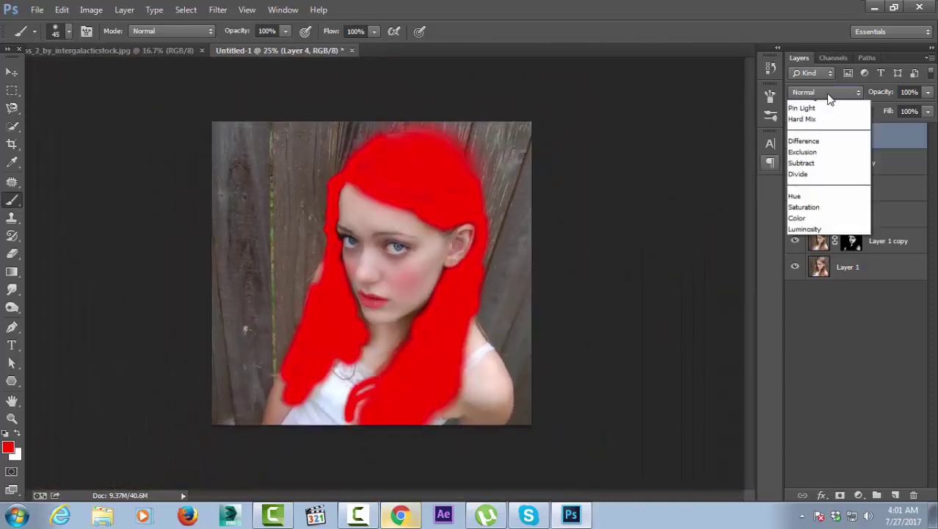
click(815, 207)
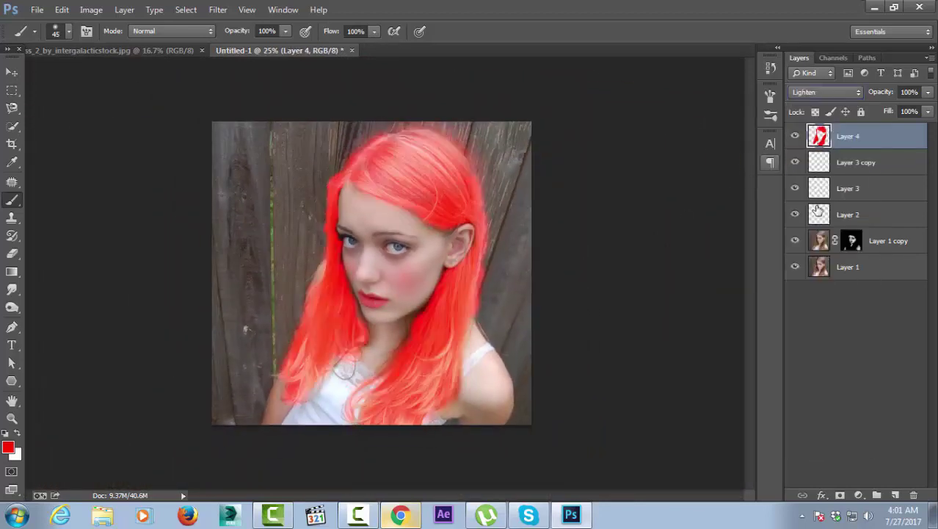
click(833, 90)
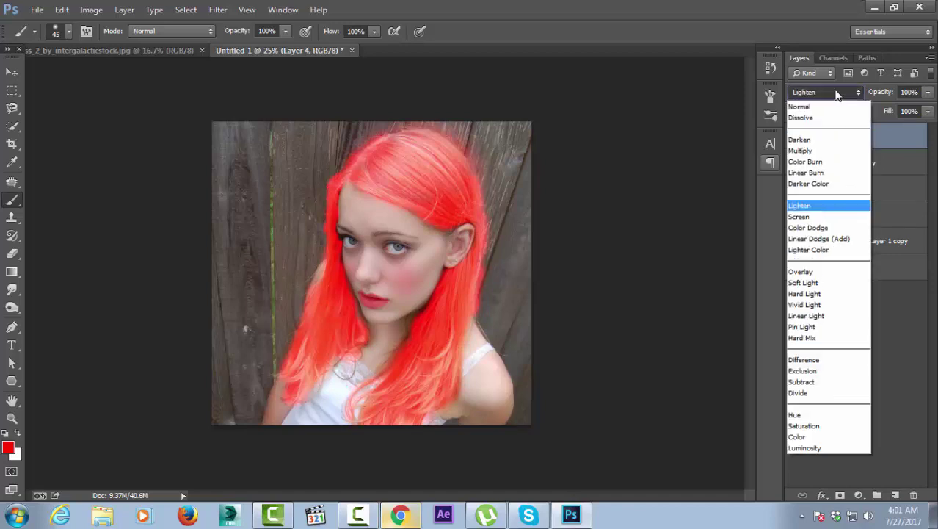
click(831, 214)
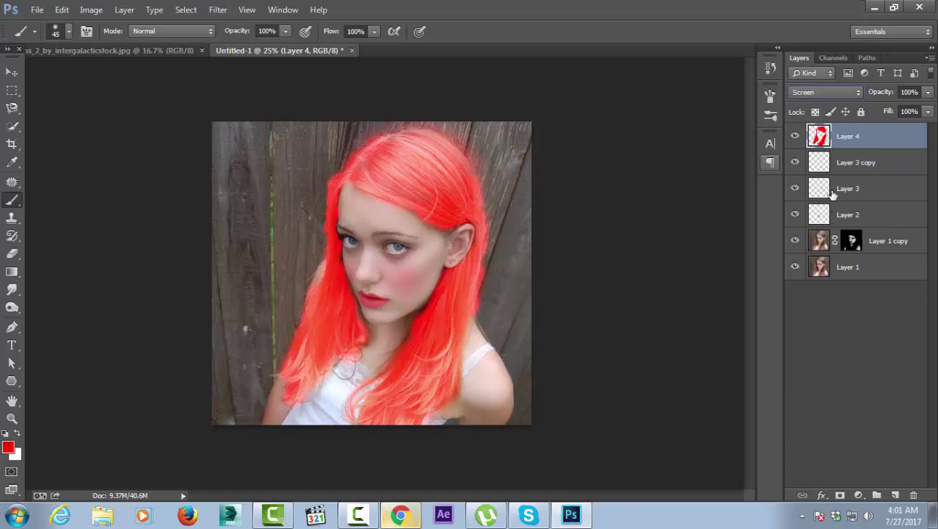
click(929, 111)
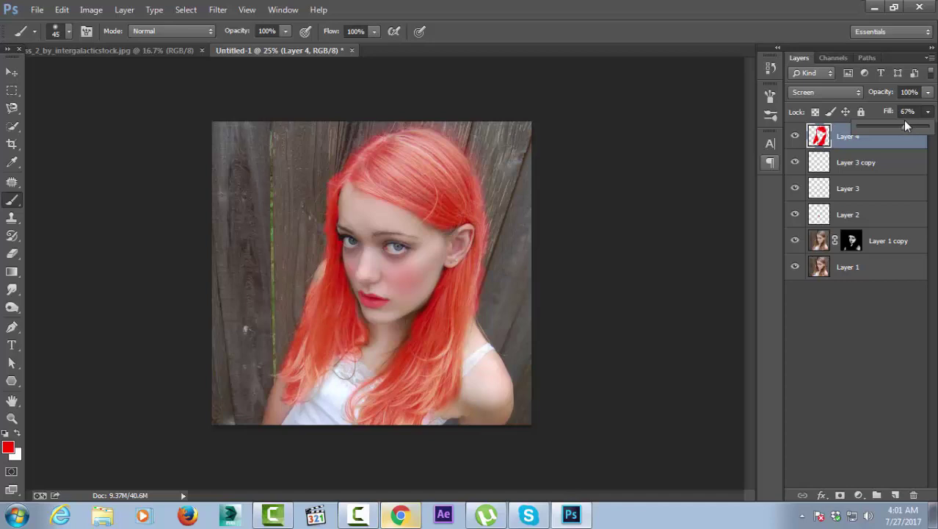
click(831, 363)
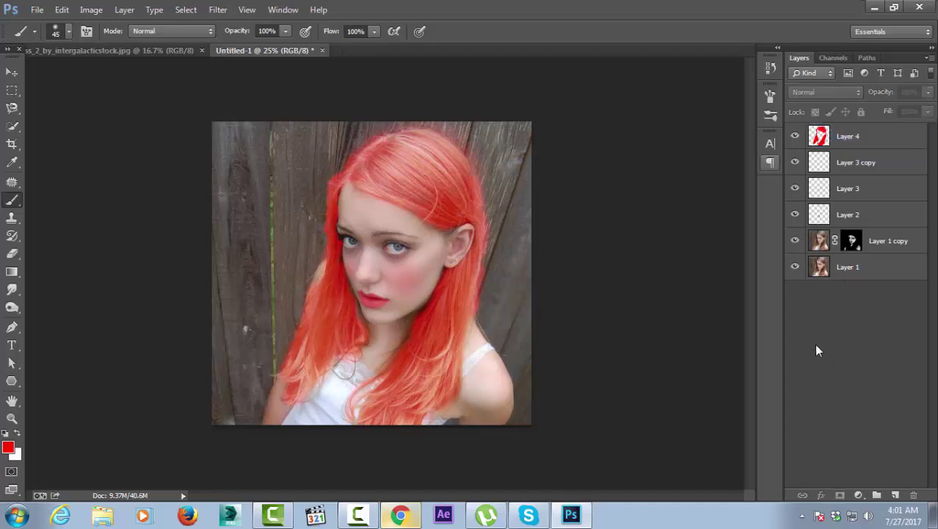
click(868, 145)
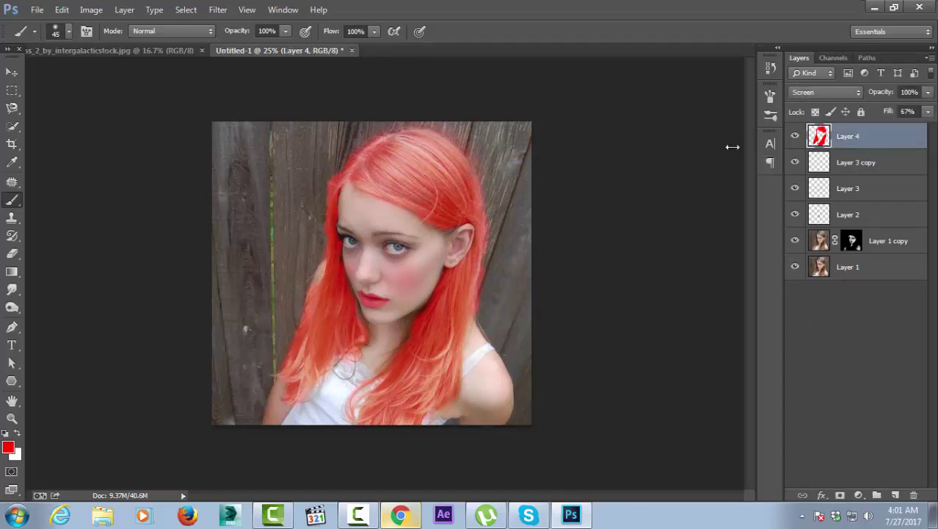
click(91, 10)
mouse_move(111, 44)
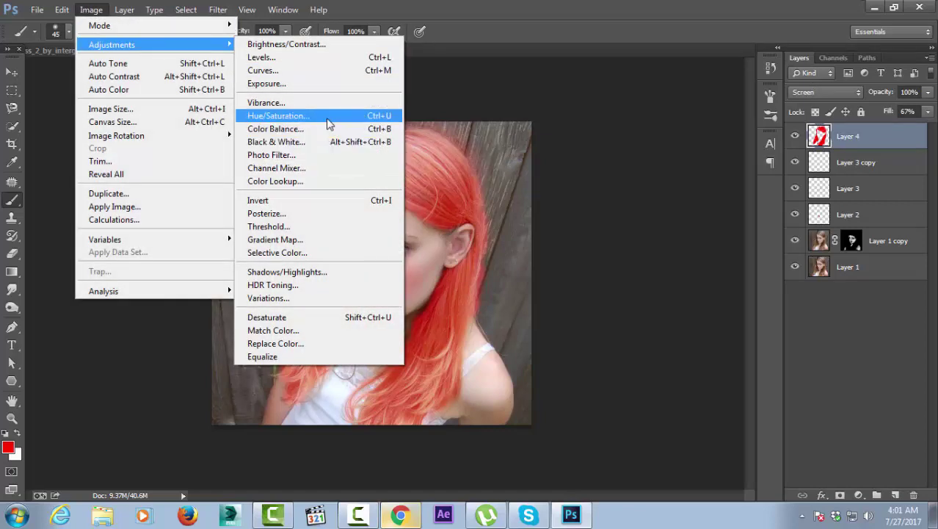
- Apply Hue/Saturation to Layer 4 with hue around -7 and saturation -1 for pinker hair
click(294, 116)
drag(699, 174, 767, 175)
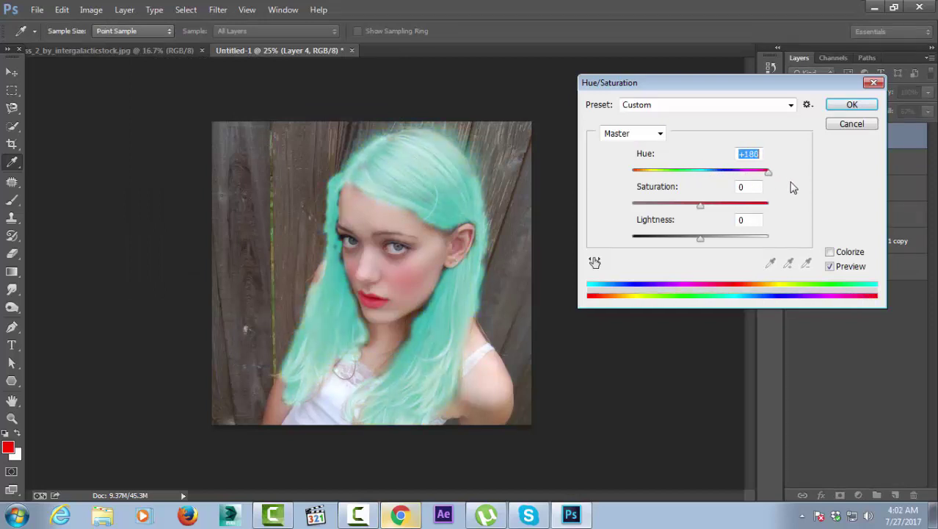
drag(767, 183, 692, 178)
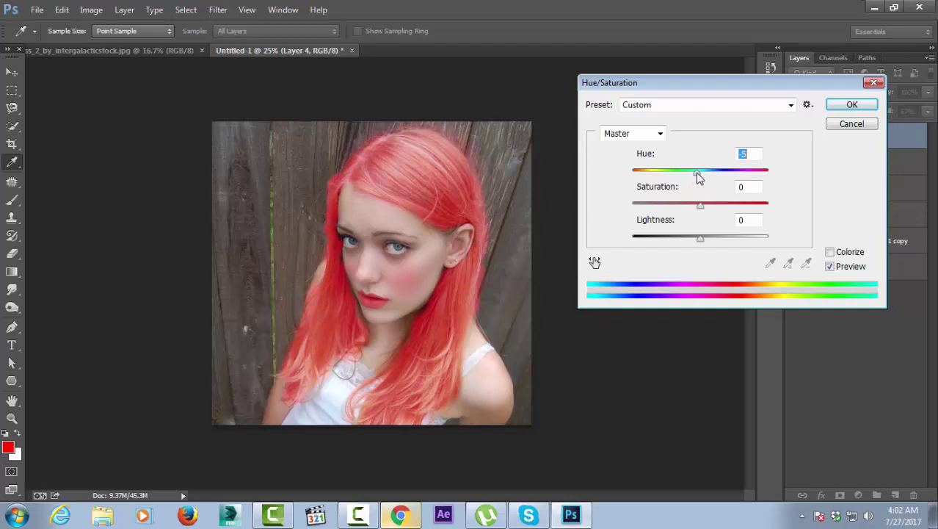
mouse_move(713, 211)
mouse_down()
mouse_move(680, 211)
mouse_move(705, 212)
mouse_up()
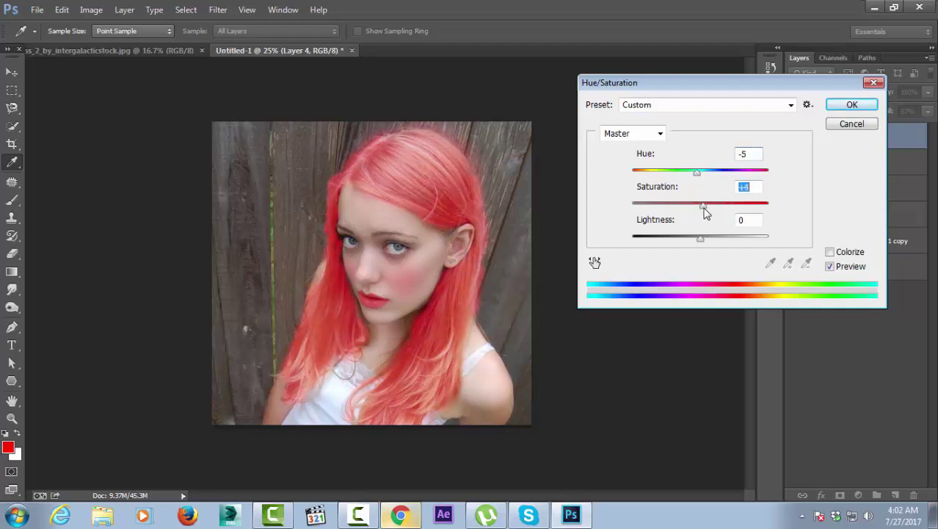
mouse_move(697, 173)
mouse_down()
mouse_move(628, 173)
mouse_move(649, 173)
mouse_up()
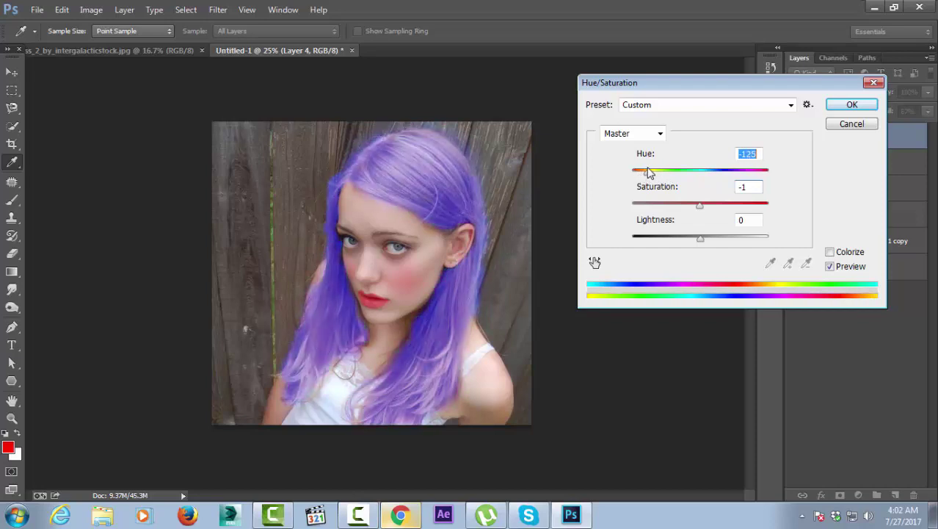
drag(649, 172, 651, 172)
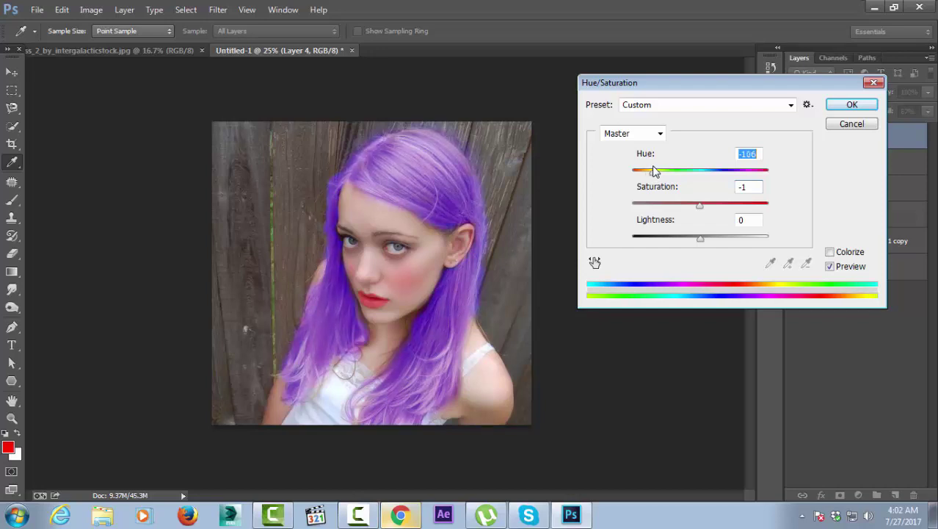
drag(657, 171, 687, 171)
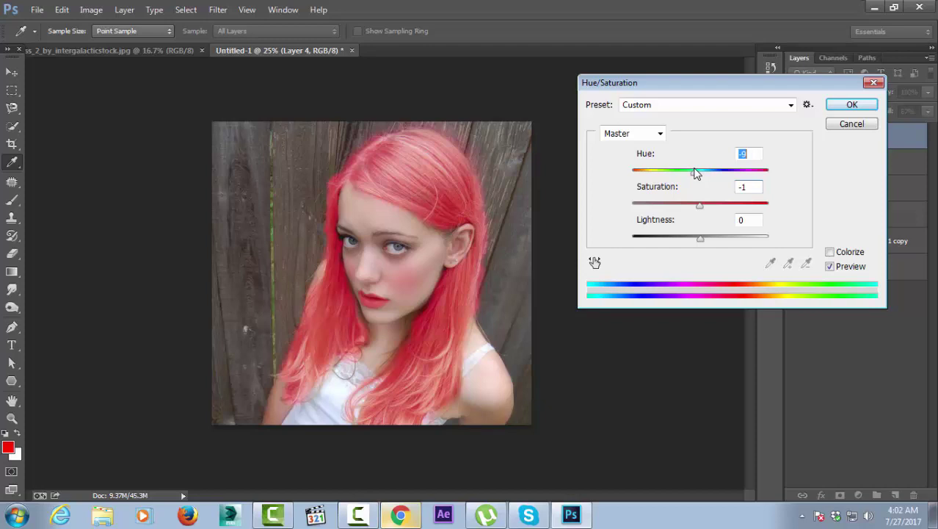
text(0)
drag(703, 173, 691, 173)
click(850, 105)
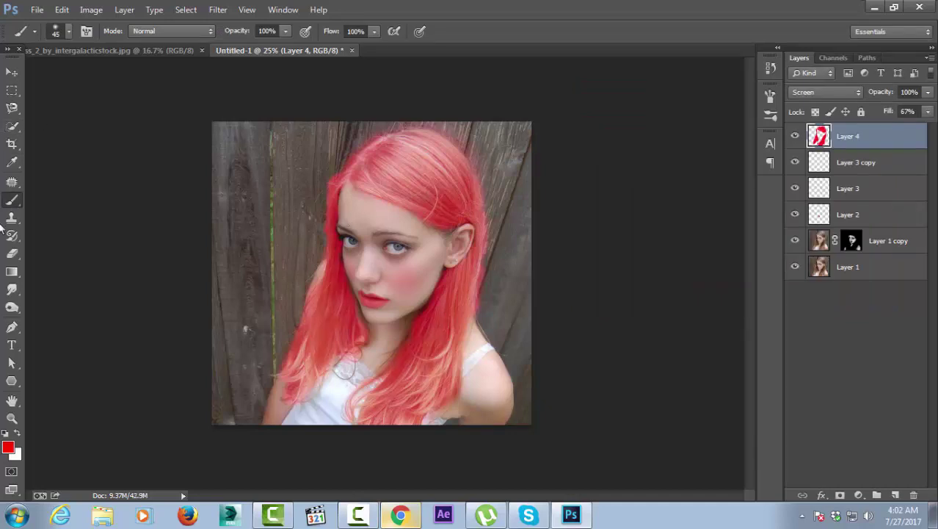
- Zoom in with the Eraser and erase stray red spilling over the neck
key(ctrl+plus)
key(ctrl+plus)
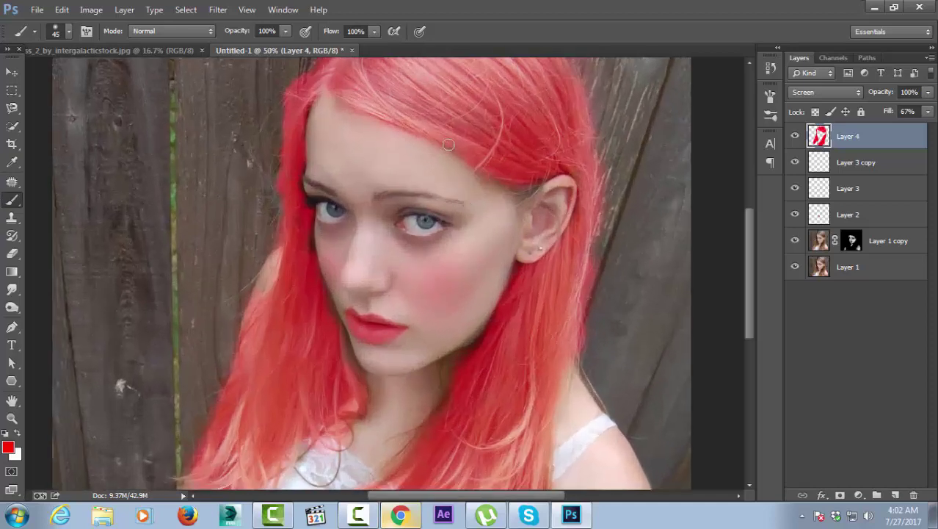
drag(443, 148, 314, 335)
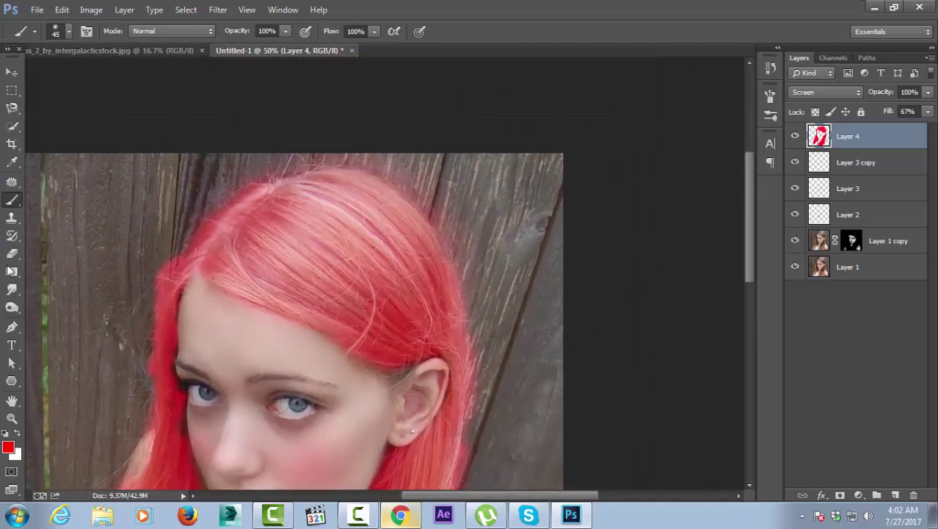
click(11, 253)
key(ctrl+plus)
key(ctrl+plus)
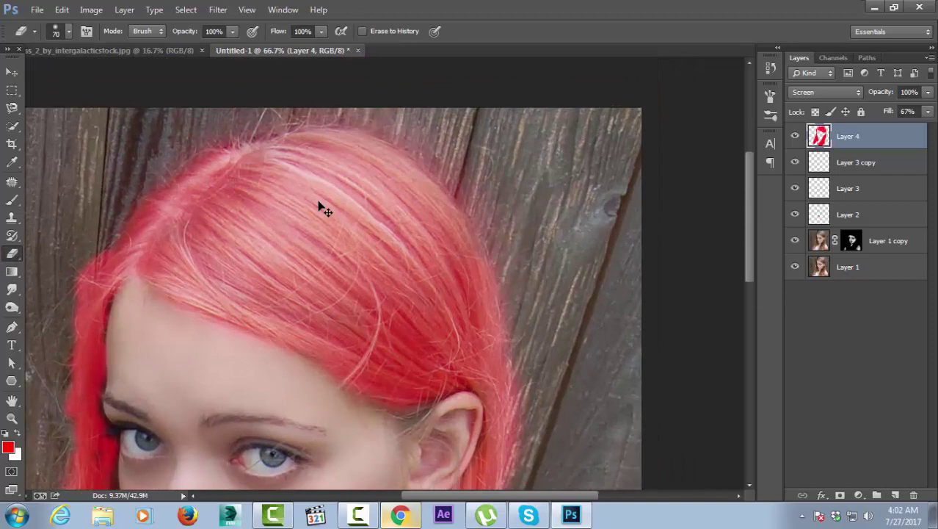
drag(387, 155, 307, 261)
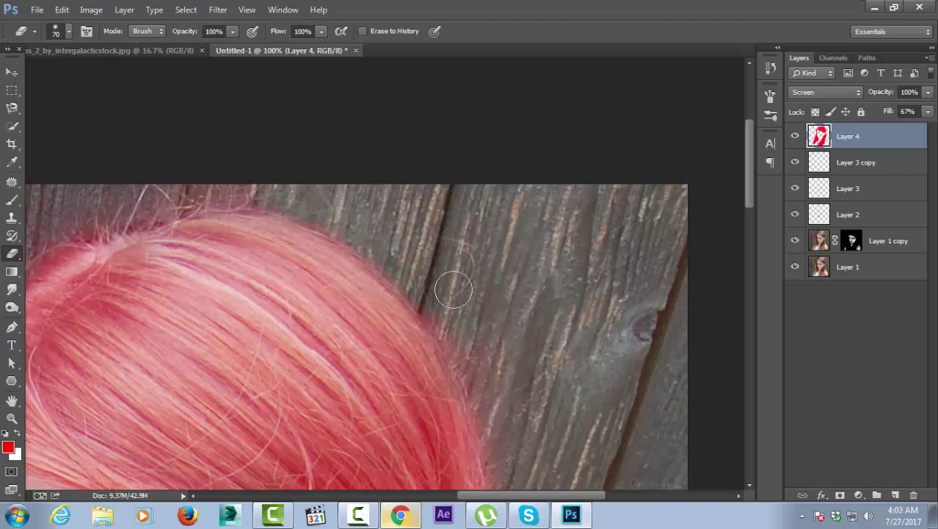
drag(469, 377, 328, 218)
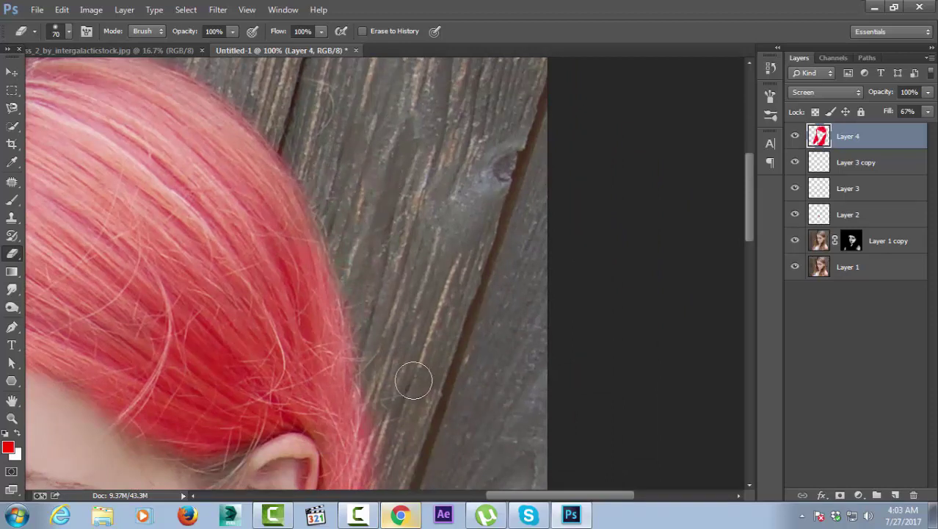
drag(387, 440, 312, 221)
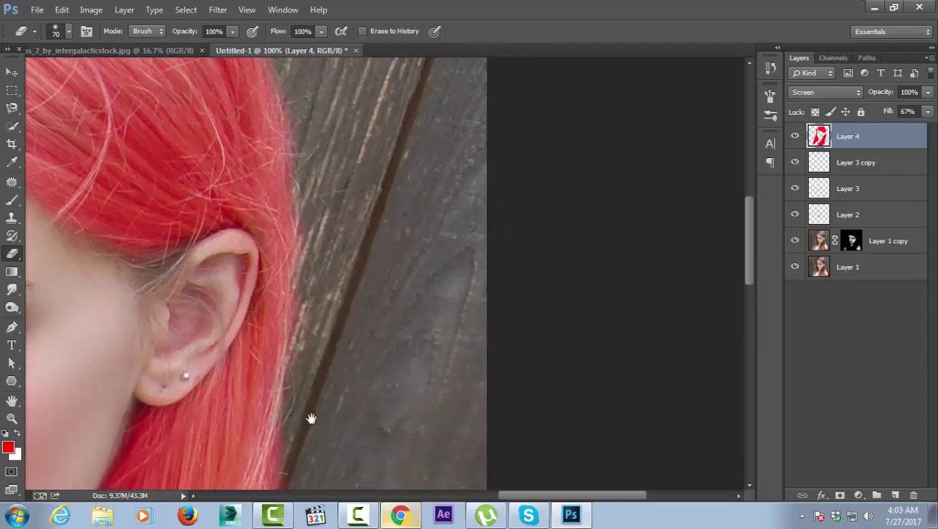
drag(310, 415, 378, 147)
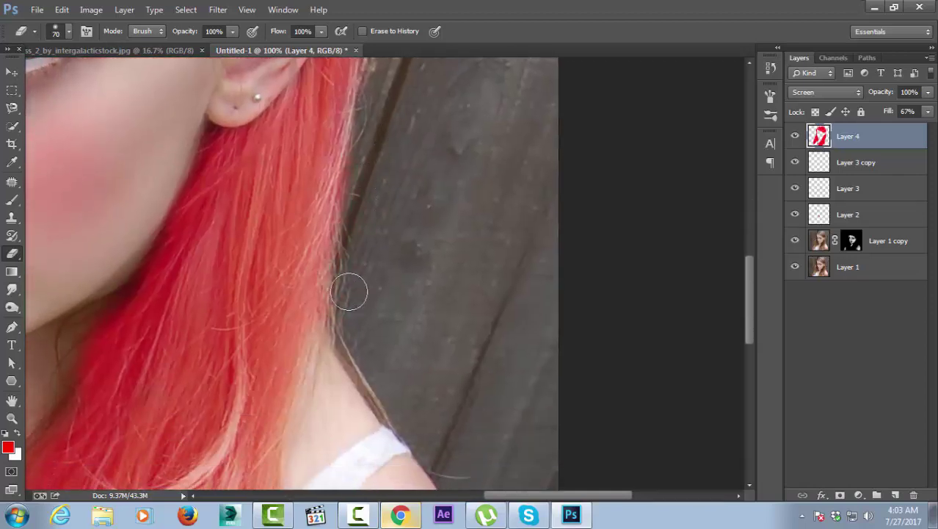
drag(336, 333, 461, 201)
drag(262, 184, 195, 254)
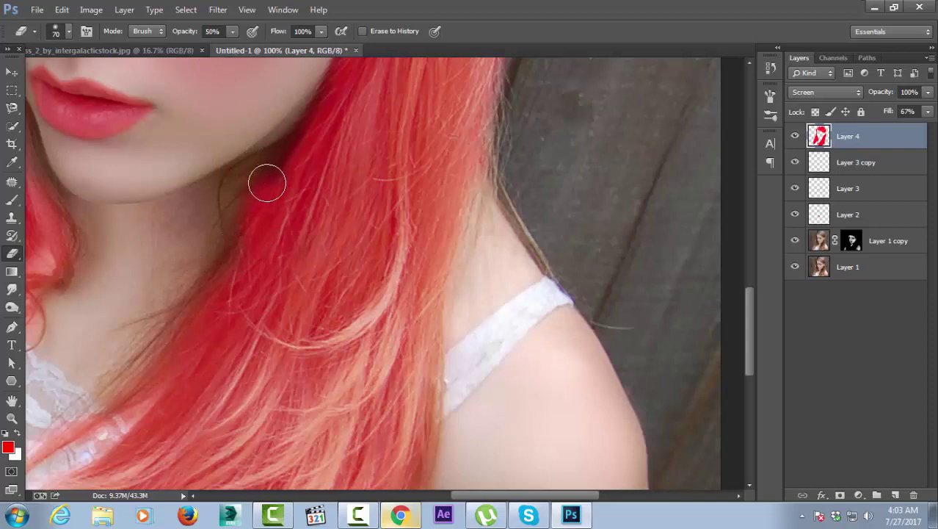
drag(266, 180, 213, 195)
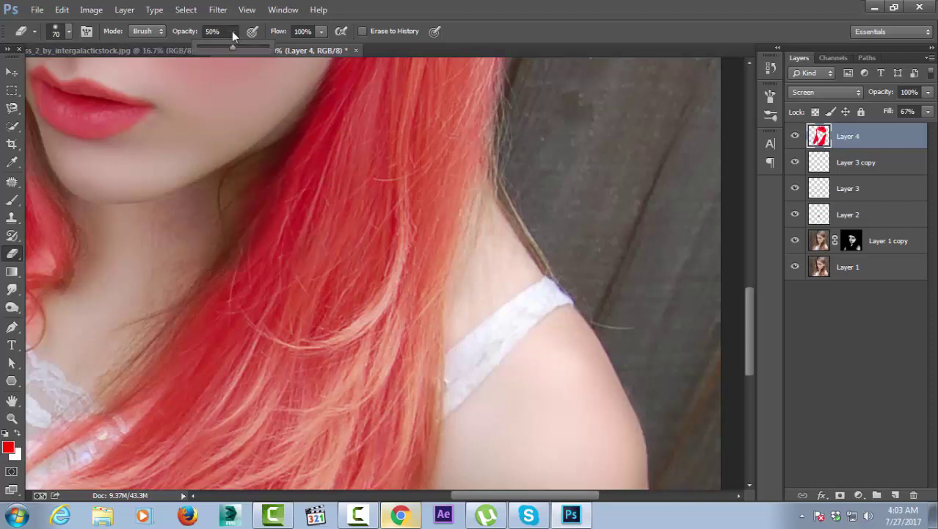
- Fade the red along the hair's left edge by the eye with a 27% opacity eraser
drag(301, 376, 320, 125)
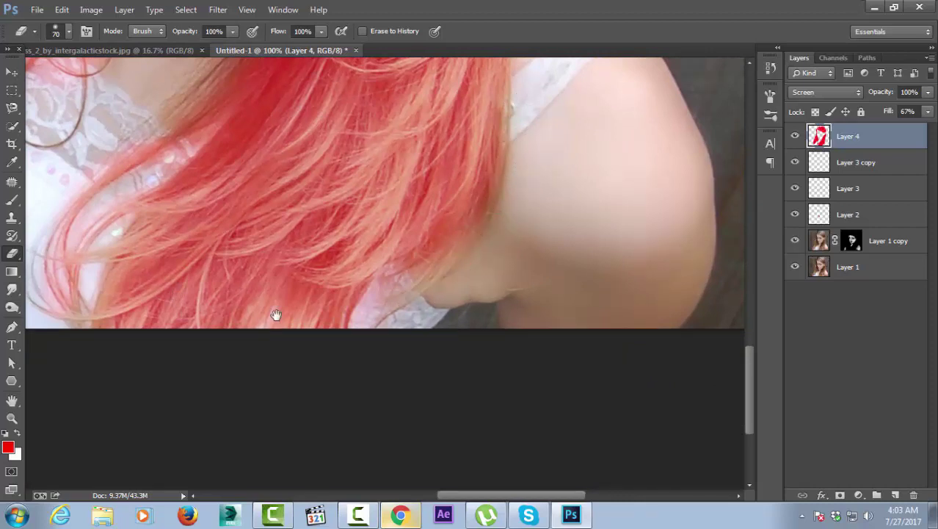
drag(275, 315, 562, 370)
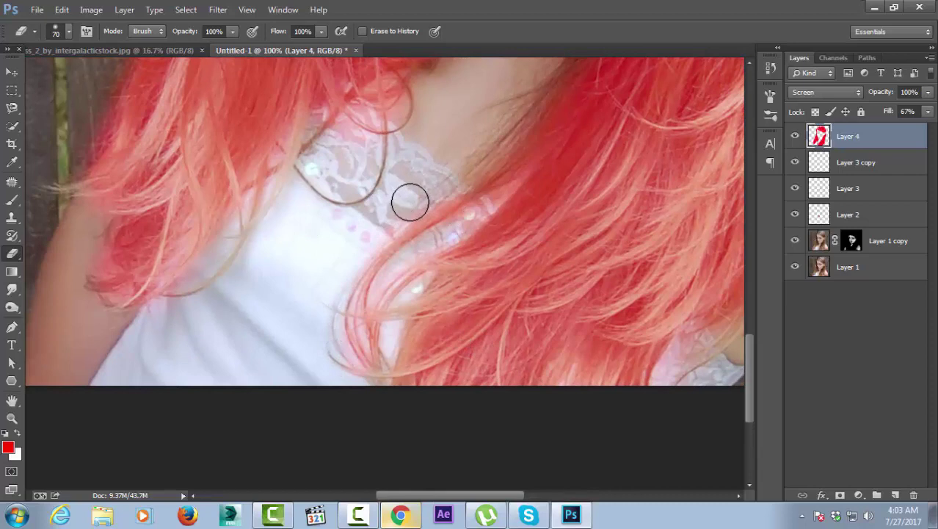
drag(172, 224, 308, 404)
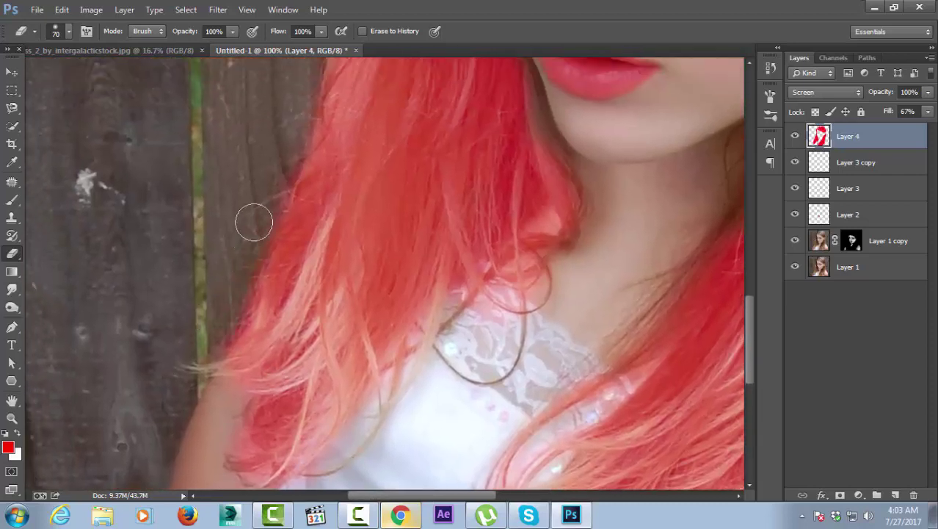
scroll(293, 335, up, 2)
scroll(293, 345, up, 3)
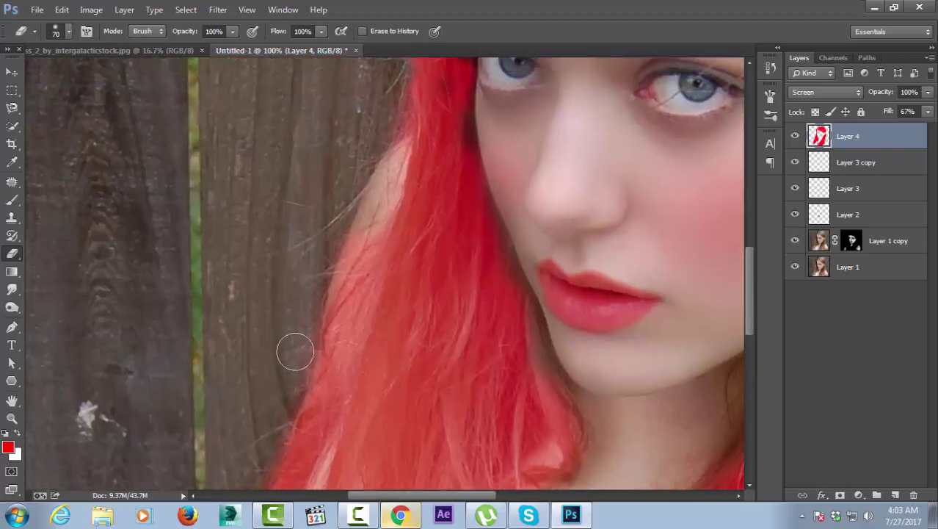
drag(352, 189, 317, 392)
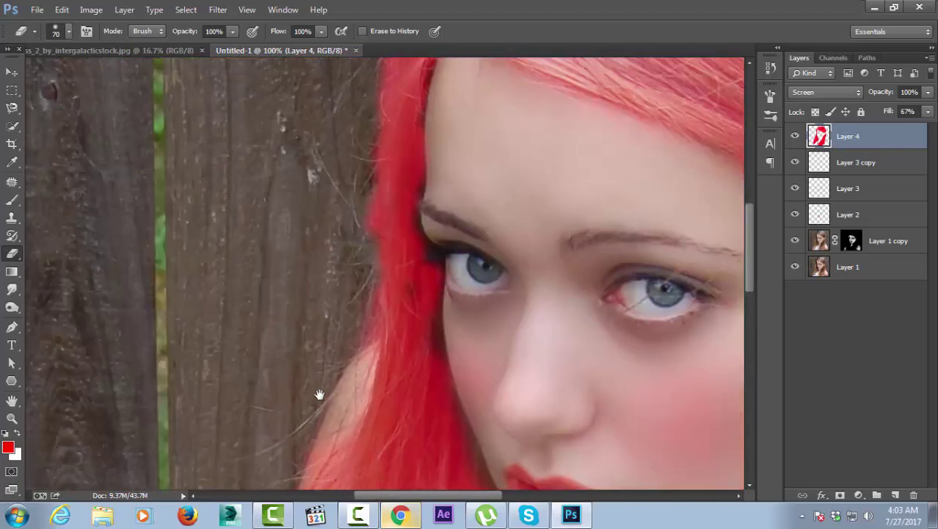
click(232, 32)
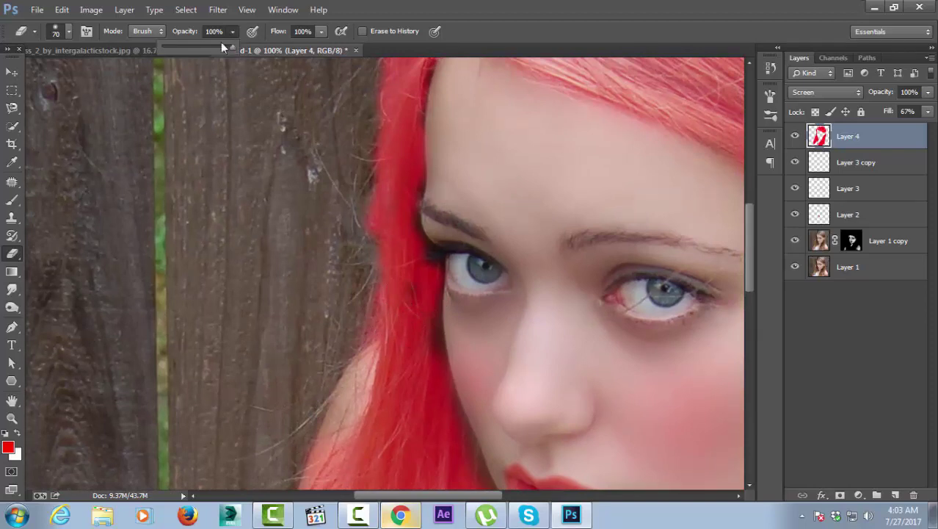
click(430, 306)
drag(420, 301, 390, 264)
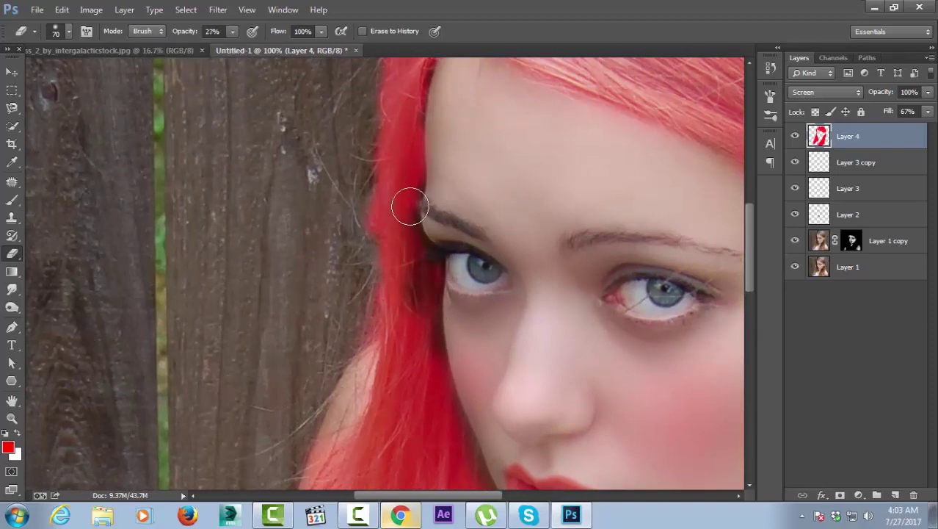
scroll(389, 264, up, 3)
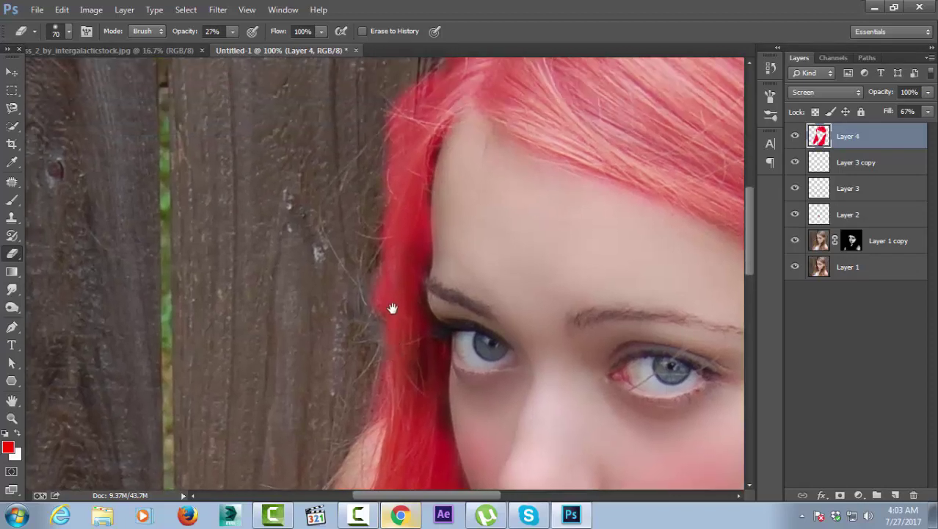
drag(397, 287, 415, 440)
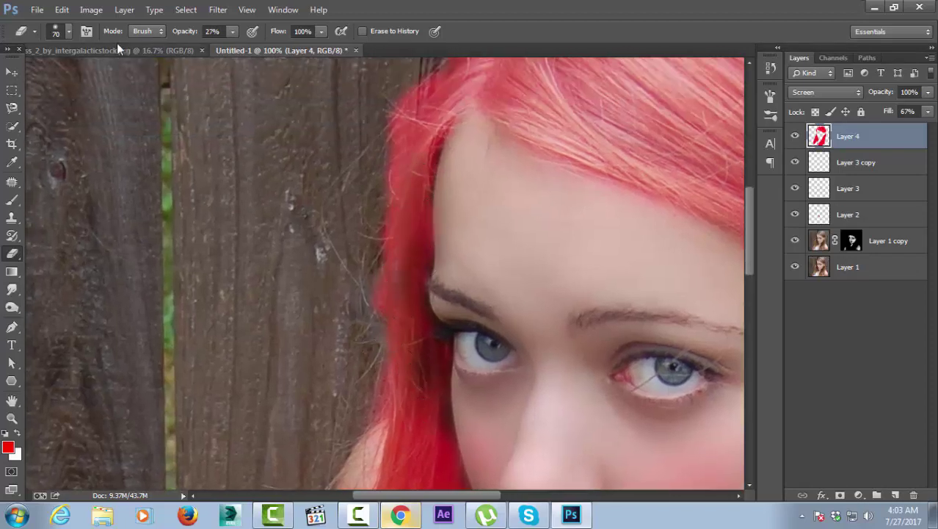
- At 100% eraser opacity, remove red spill on the fence beside and above the hair
click(231, 32)
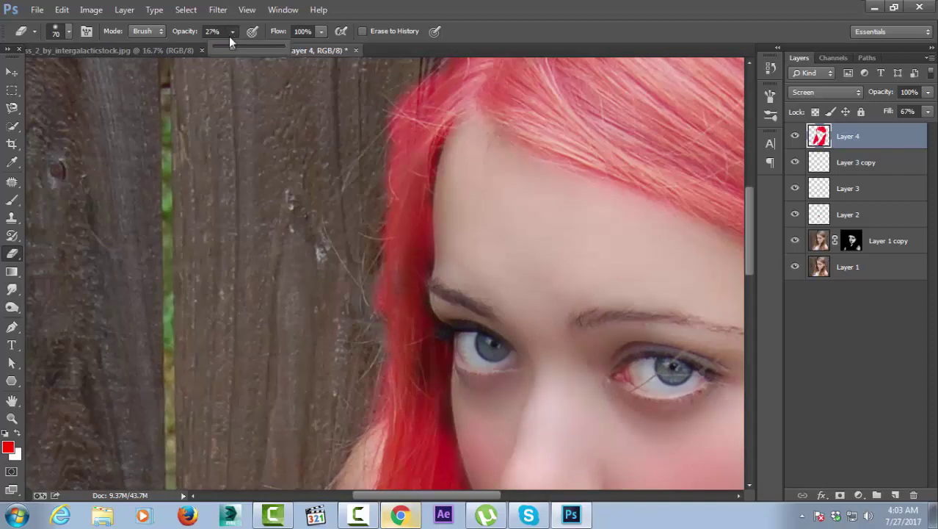
click(367, 400)
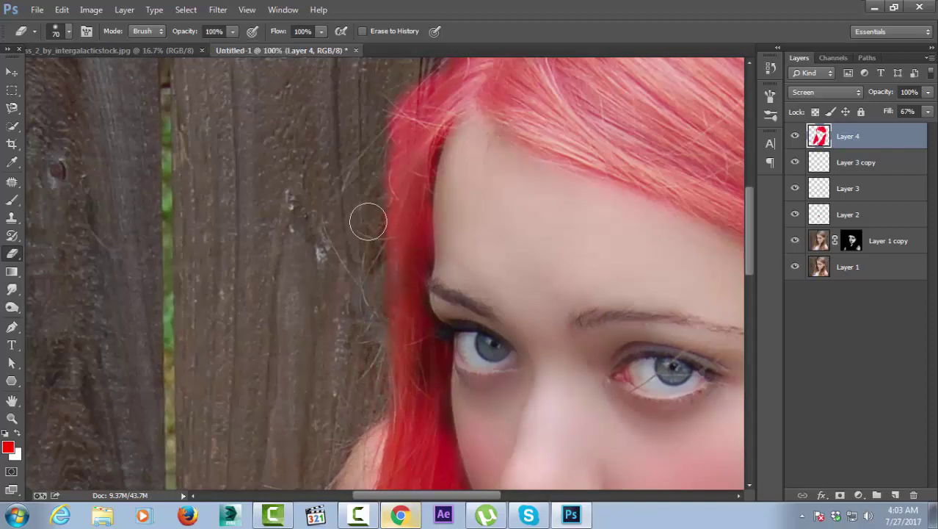
drag(383, 115, 318, 332)
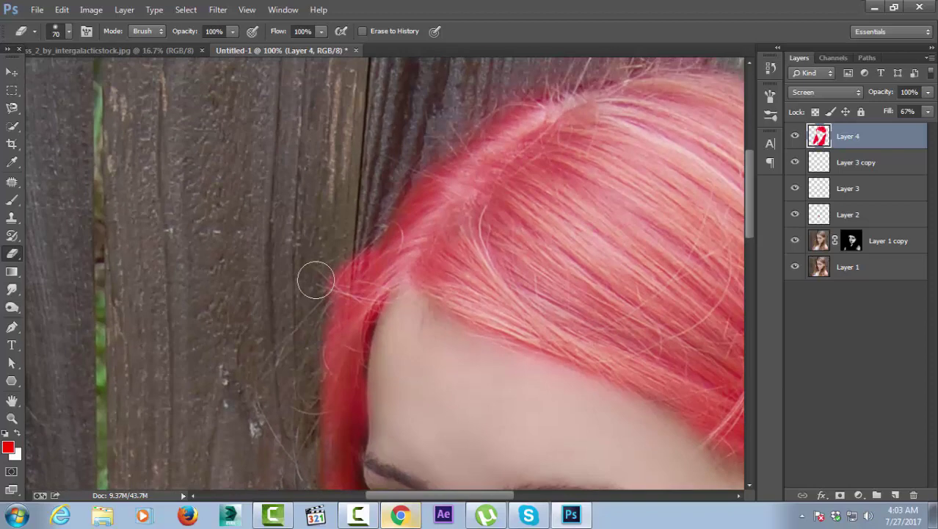
mouse_move(384, 205)
mouse_down()
mouse_move(431, 168)
mouse_move(333, 279)
mouse_move(544, 243)
mouse_up()
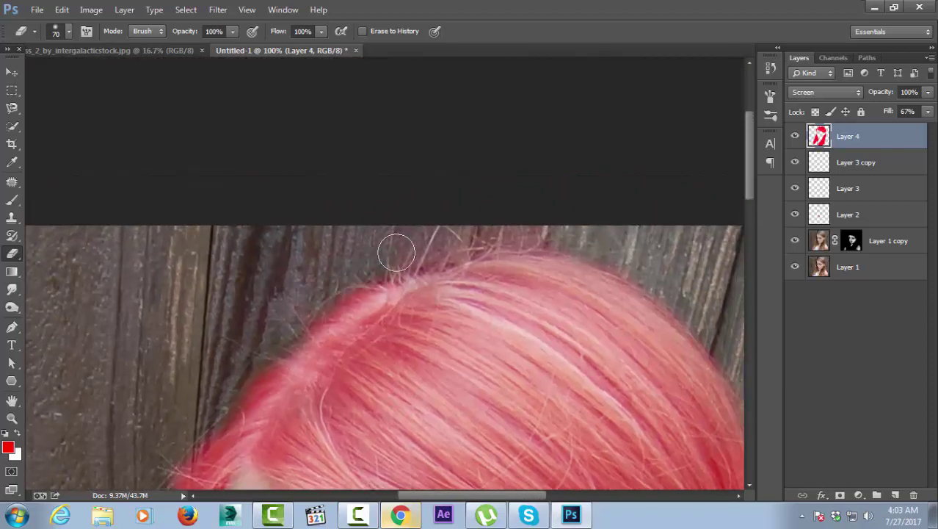
scroll(545, 243, down, 1)
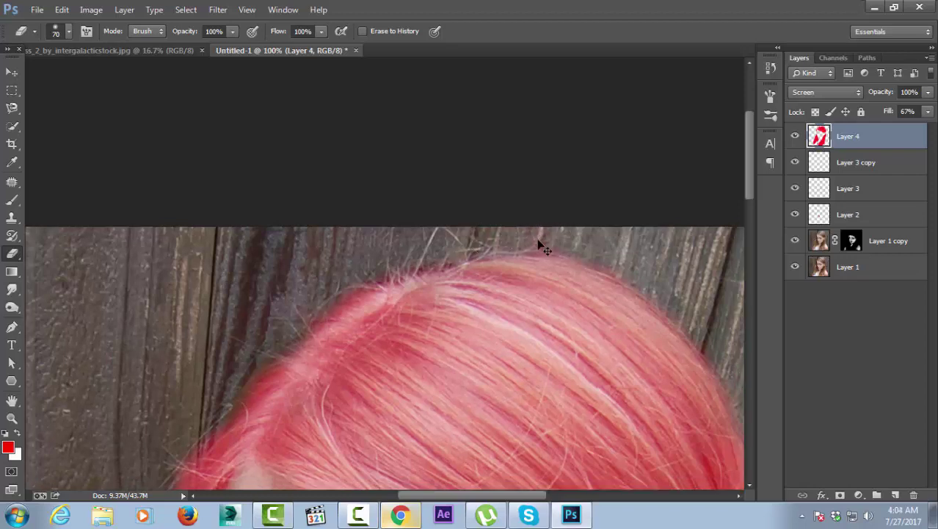
scroll(541, 245, down, 1)
- Add a new empty layer above Layer 1 copy and merge both into Layer 5
scroll(534, 251, down, 1)
scroll(534, 293, down, 1)
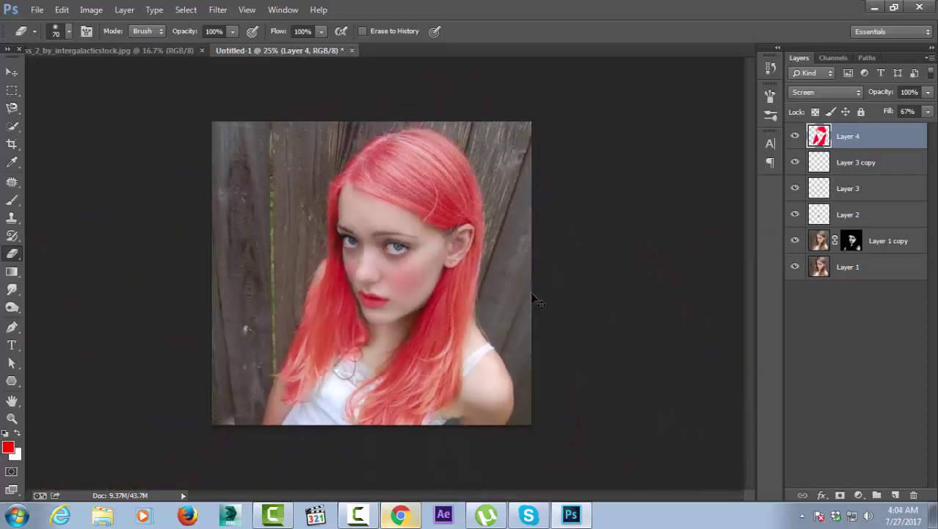
scroll(533, 299, down, 1)
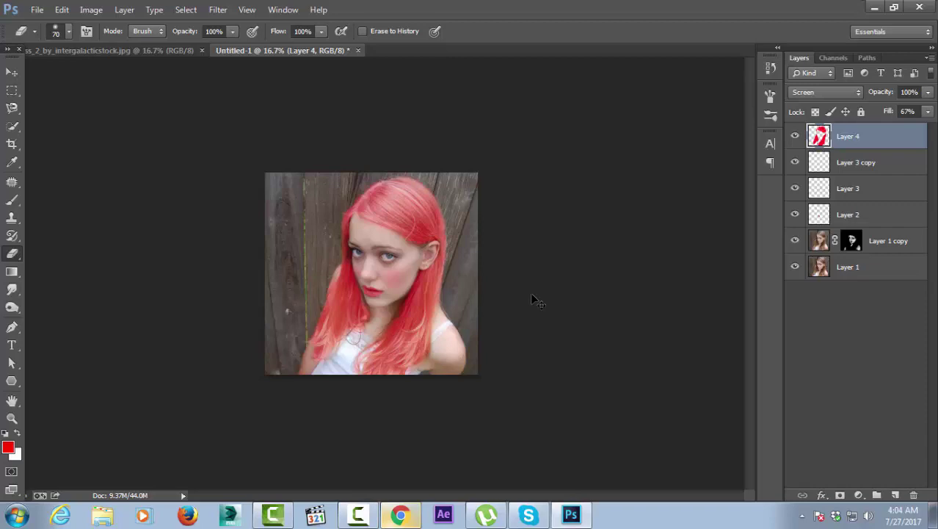
scroll(534, 298, up, 1)
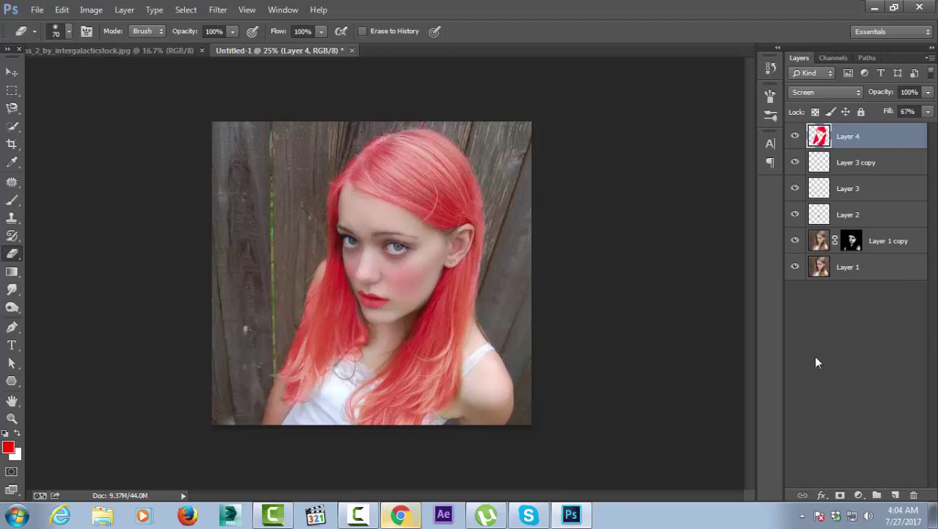
click(886, 244)
shift+click(864, 143)
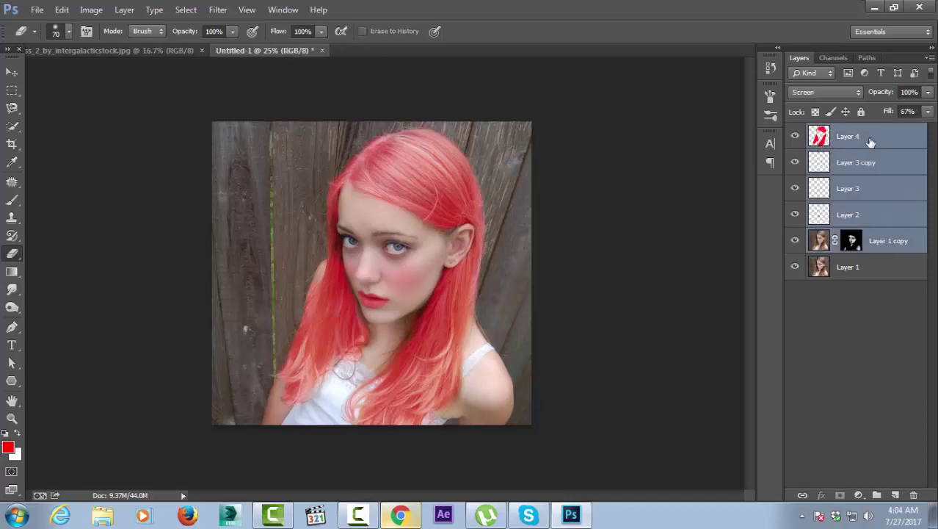
right_click(870, 141)
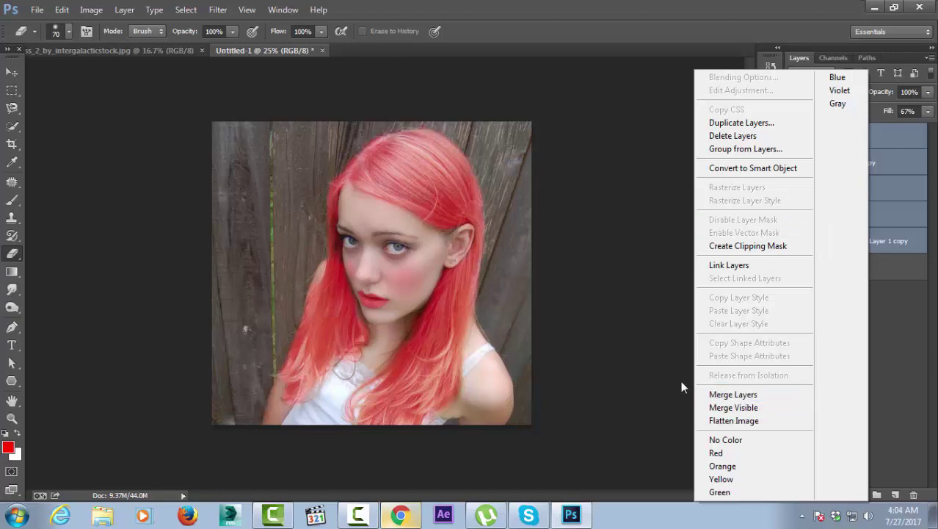
click(791, 322)
click(891, 248)
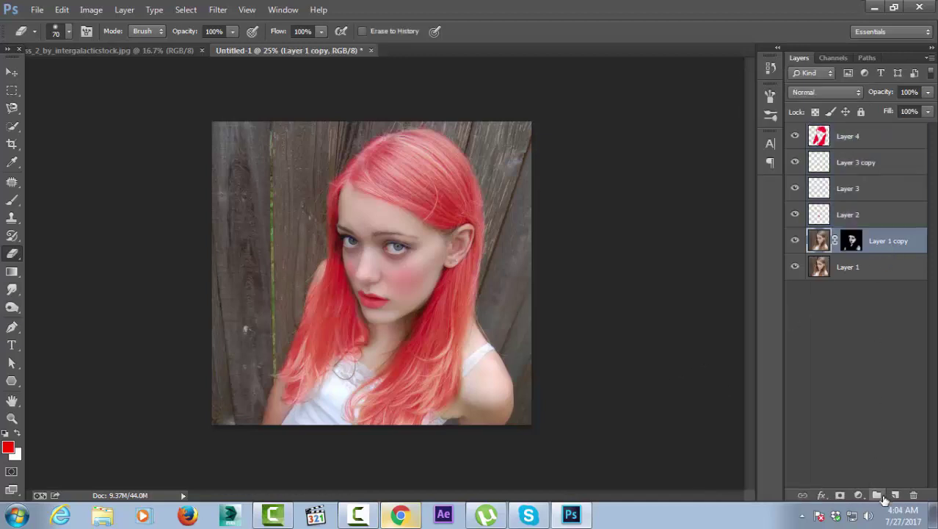
click(894, 495)
ctrl+click(892, 269)
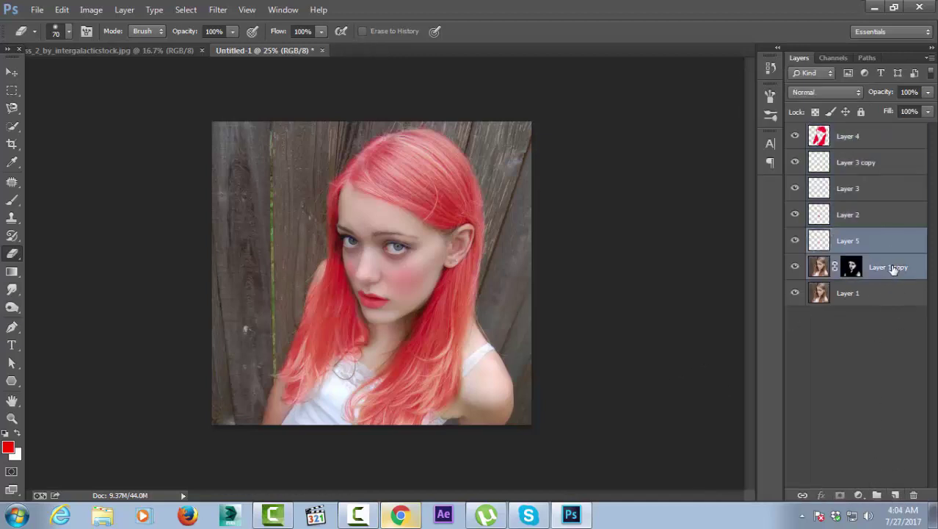
key(ctrl+e)
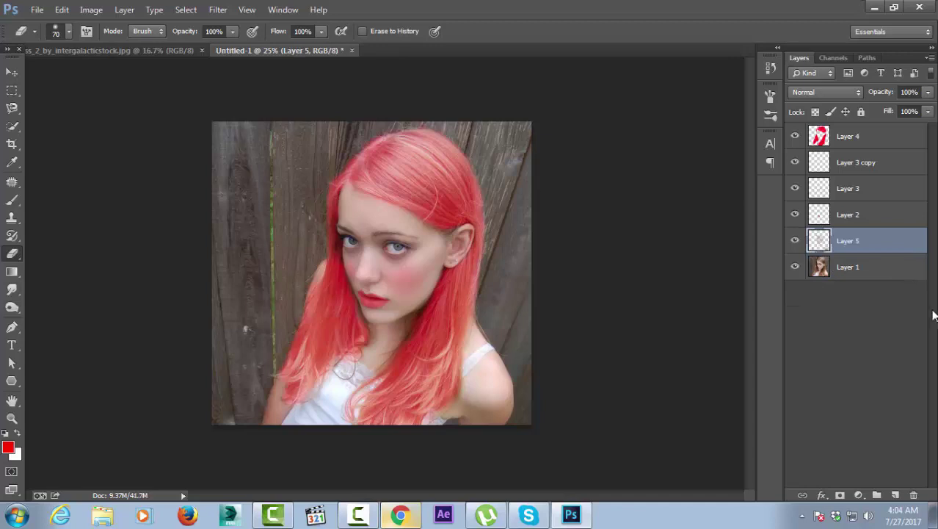
- Apply Curves to Layer 5, lifting input 101 to output 129
click(91, 10)
mouse_move(112, 45)
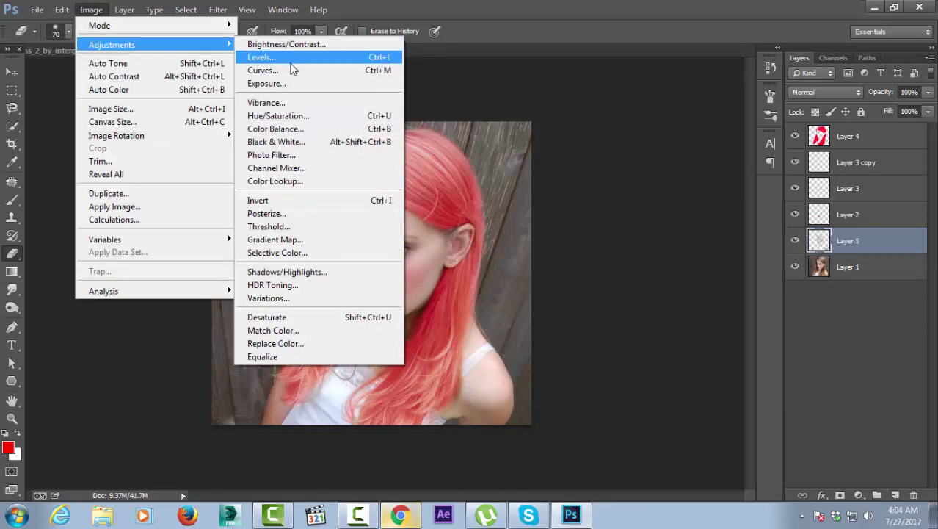
click(264, 69)
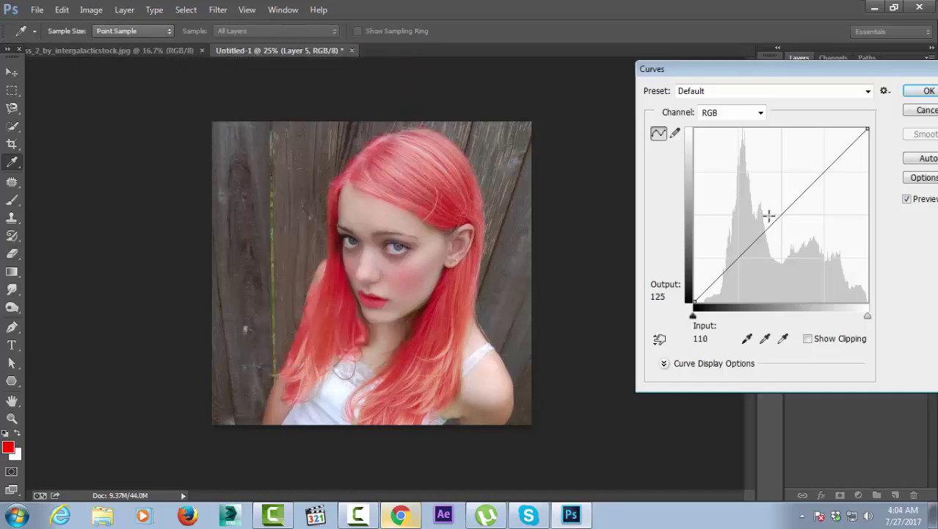
click(768, 215)
drag(768, 215, 763, 214)
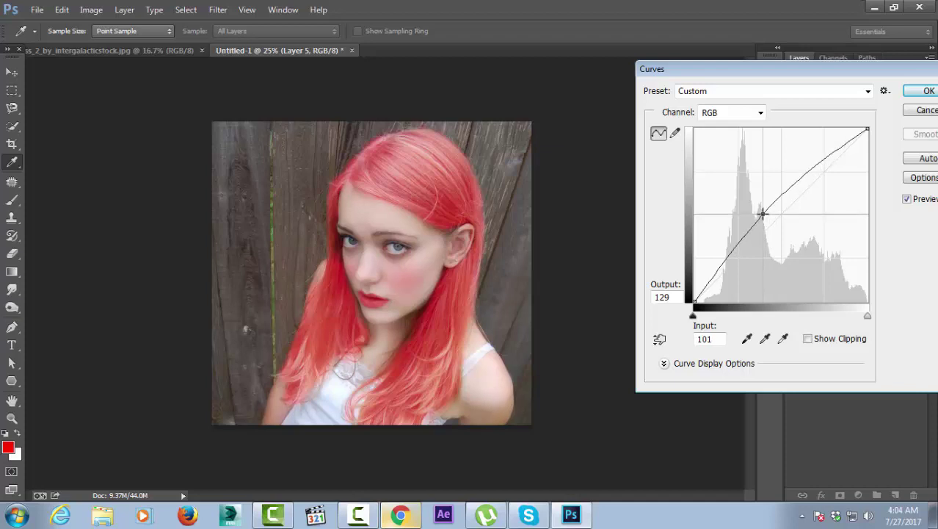
drag(763, 214, 763, 214)
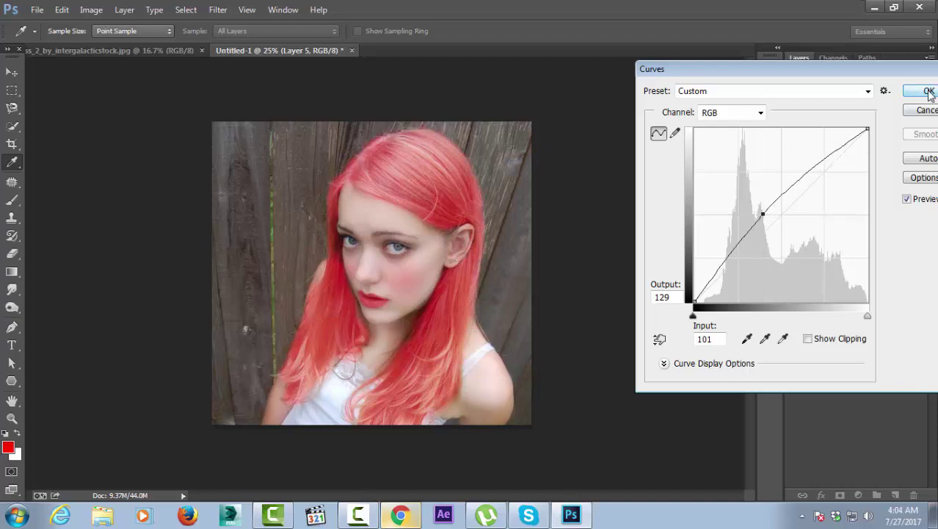
click(928, 91)
- Set Levels on Layer 5 to input black point 48 and white point 232
click(91, 10)
mouse_move(112, 44)
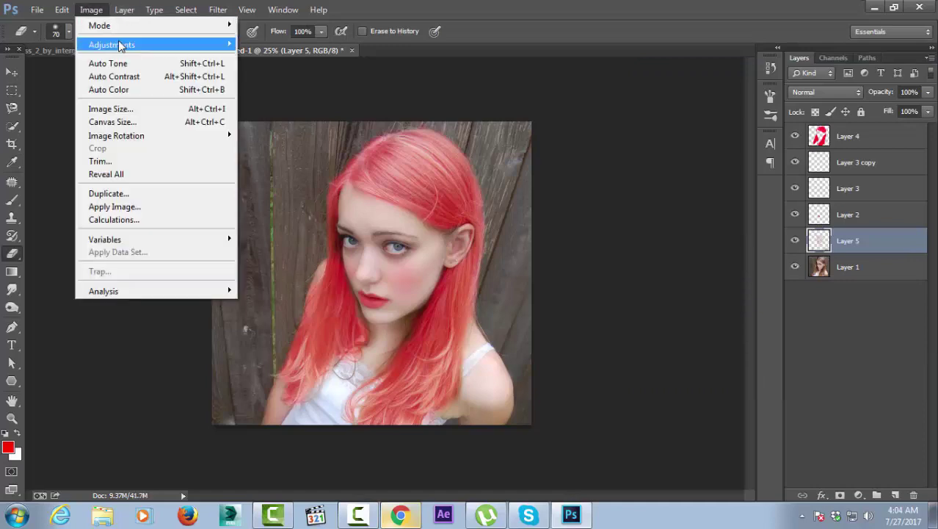
click(315, 59)
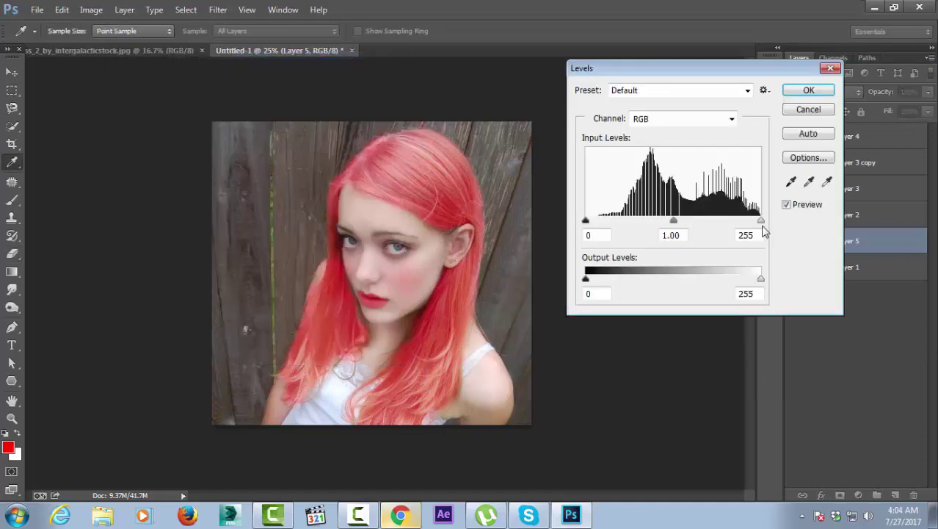
drag(760, 229, 752, 228)
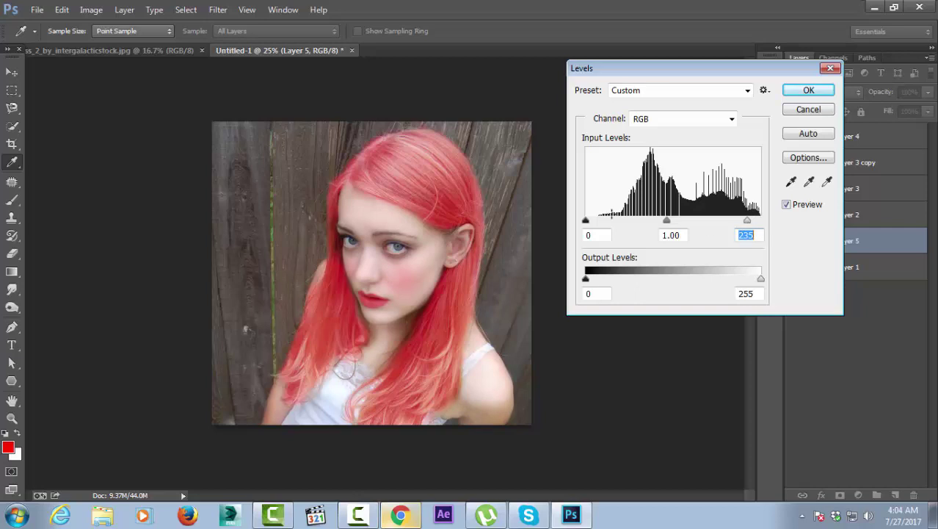
drag(604, 227, 619, 227)
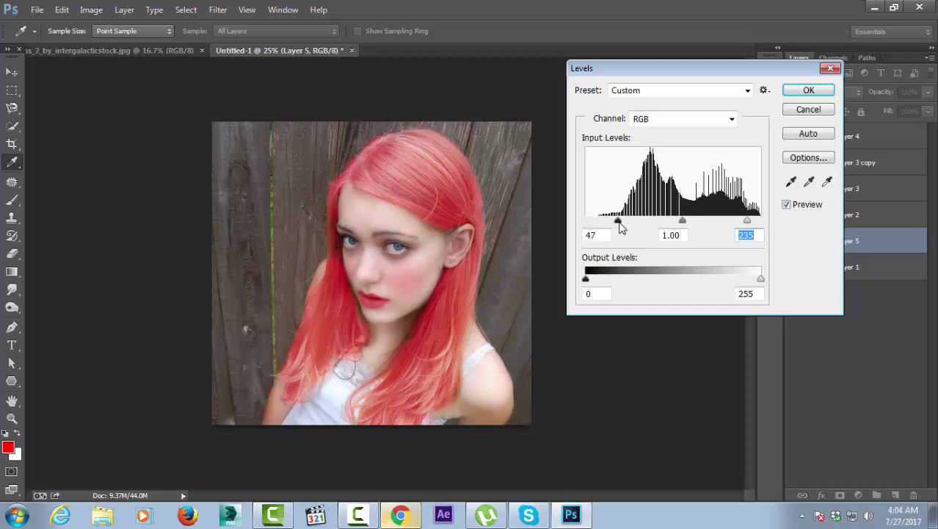
click(620, 228)
mouse_move(738, 228)
mouse_down()
mouse_move(724, 229)
mouse_move(748, 229)
mouse_up()
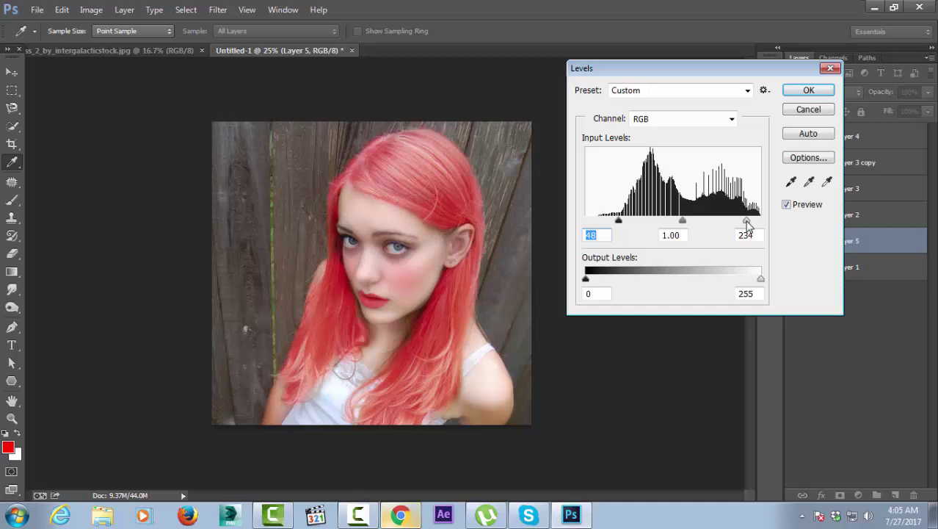
drag(748, 228, 752, 228)
- Confirm the Levels, then set Fill to 70% on both Layer 3 copy and Layer 3
click(808, 90)
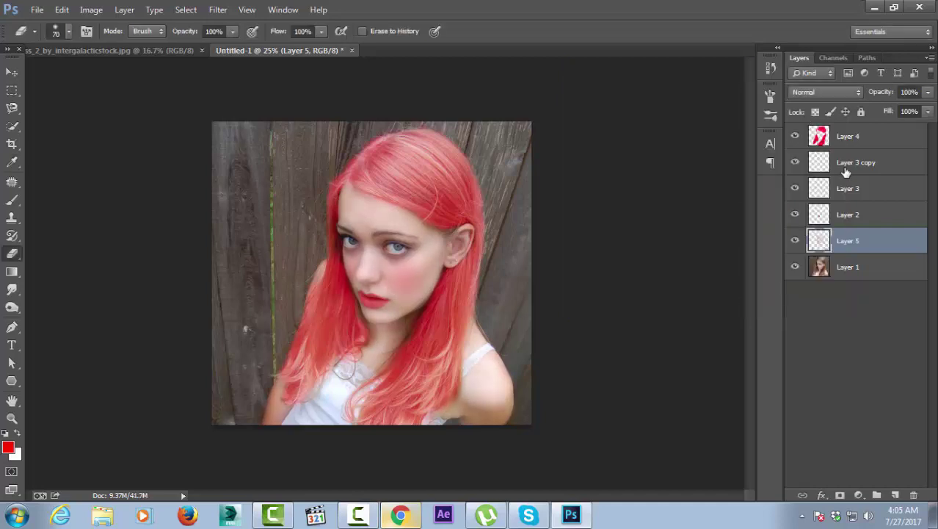
click(878, 158)
click(910, 112)
text(70)
click(865, 191)
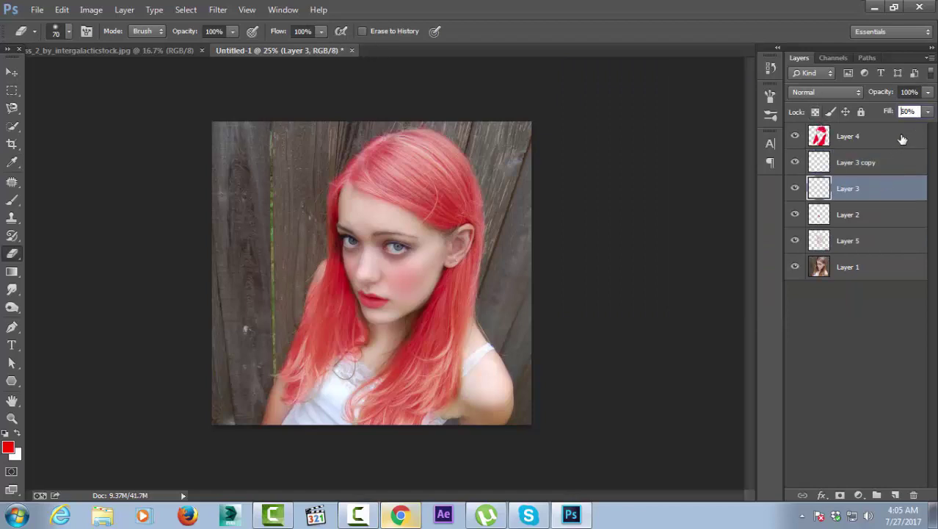
text(70)
click(842, 245)
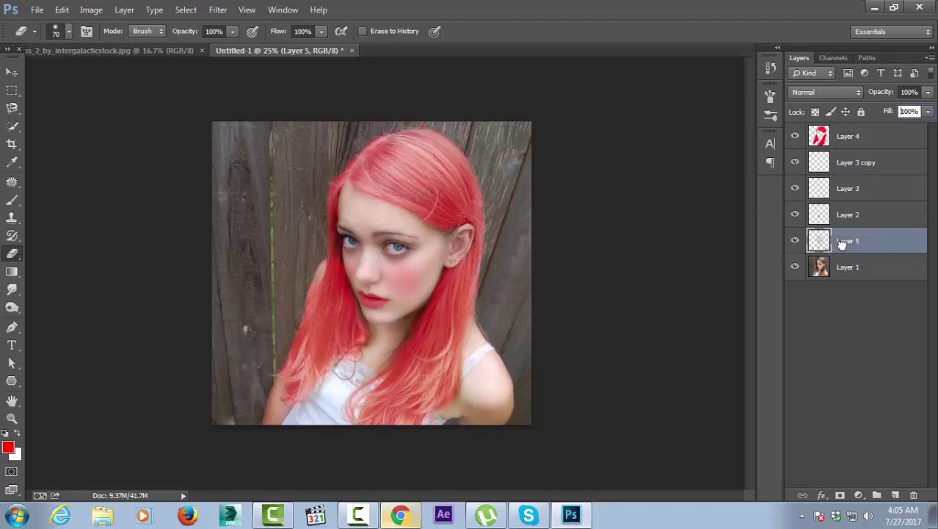